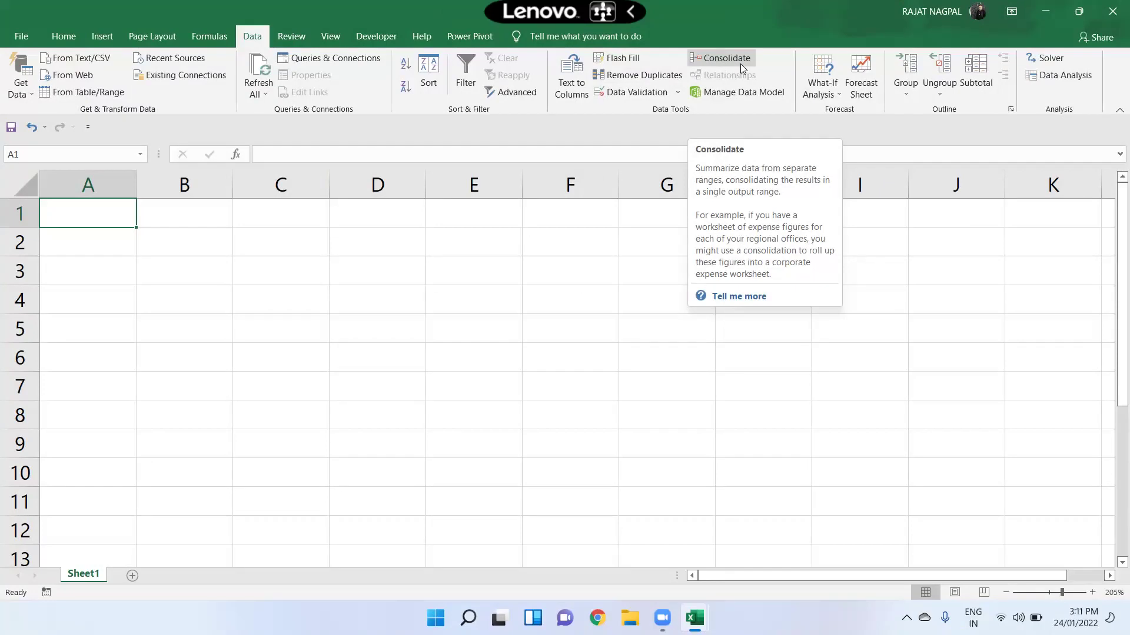
{"action": "left_click", "coordinate": [343, 328]}
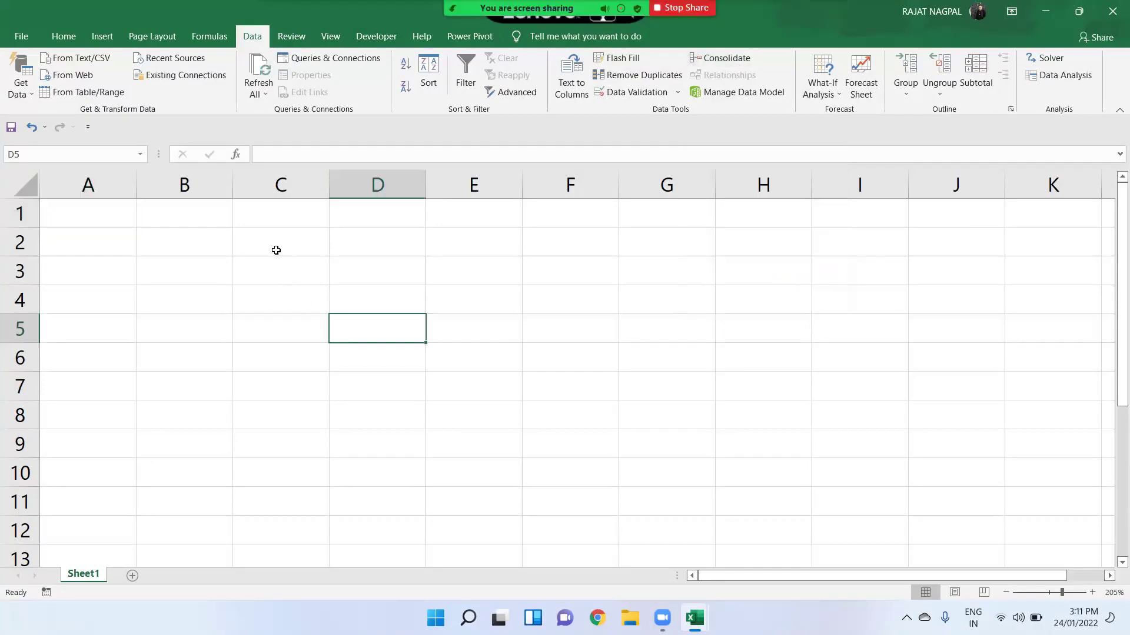
{"action": "left_click_drag", "start_coordinate": [117, 223], "coordinate": [445, 315]}
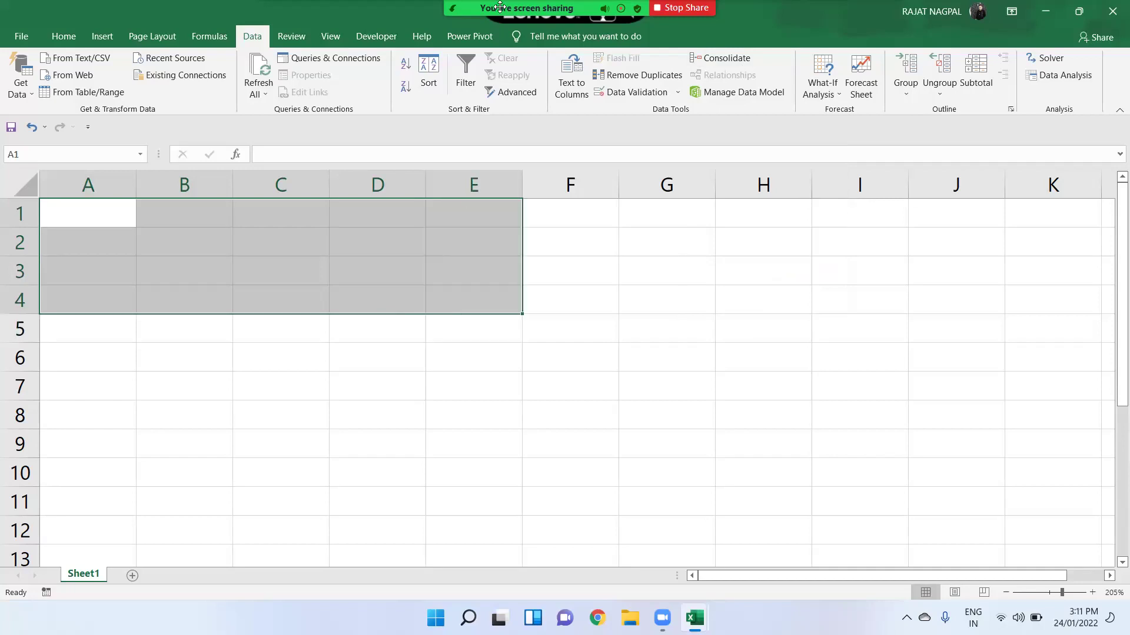
{"action": "scroll", "coordinate": [426, 377], "scroll_direction": "down", "scroll_amount": 1}
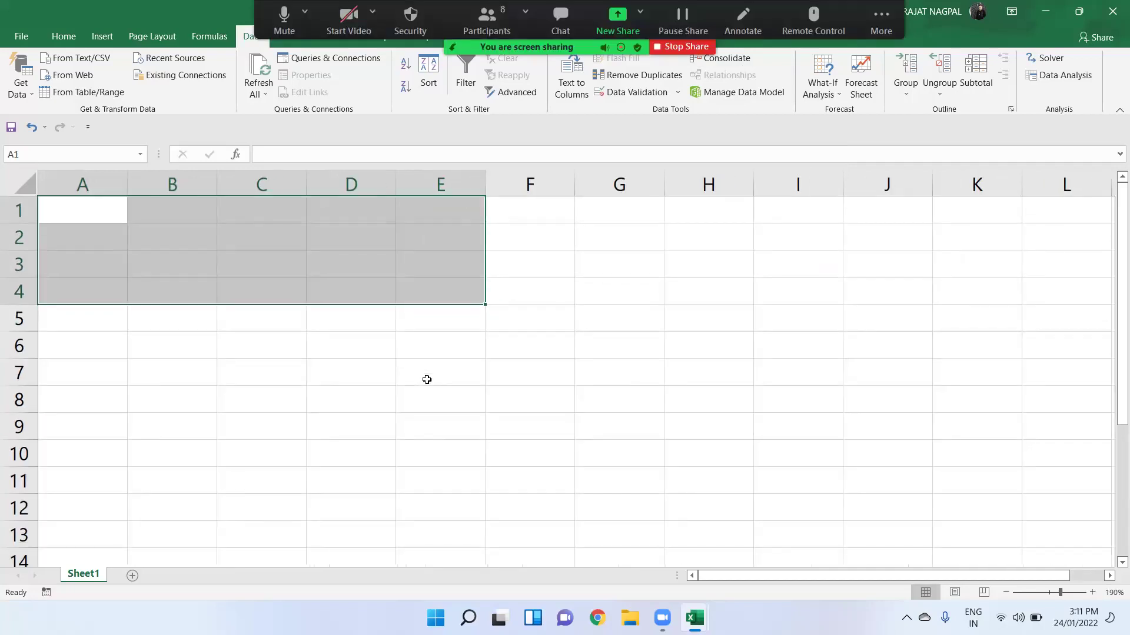
{"action": "type", "text": "name"}
{"action": "key", "text": "Return"}
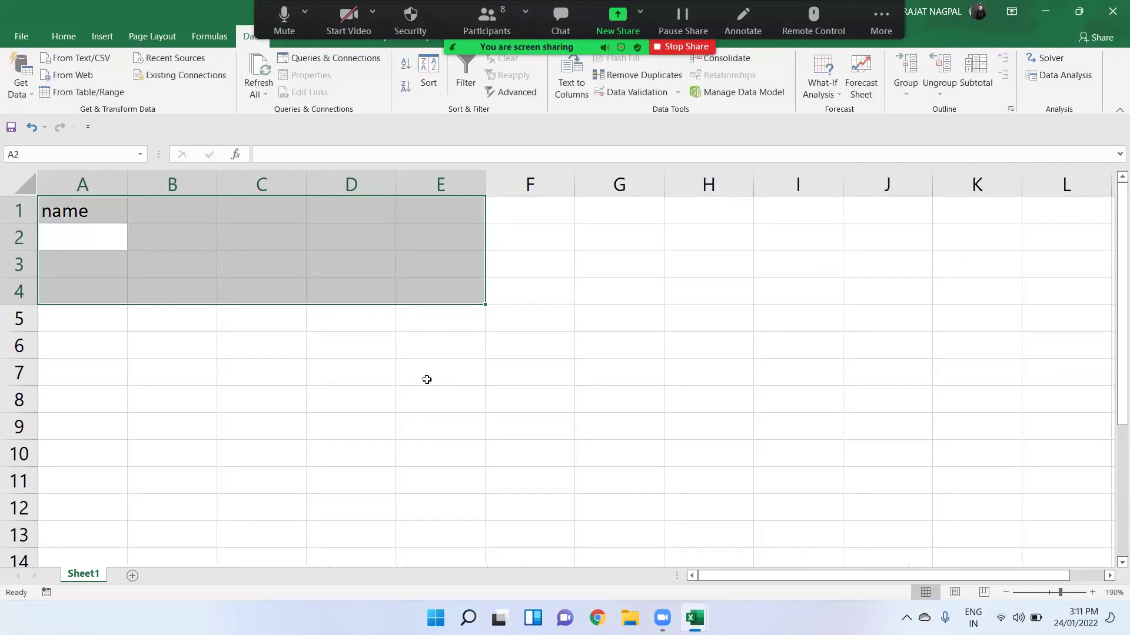
{"action": "type", "text": "a"}
{"action": "key", "text": "Return"}
{"action": "type", "text": "s"}
{"action": "key", "text": "Escape"}
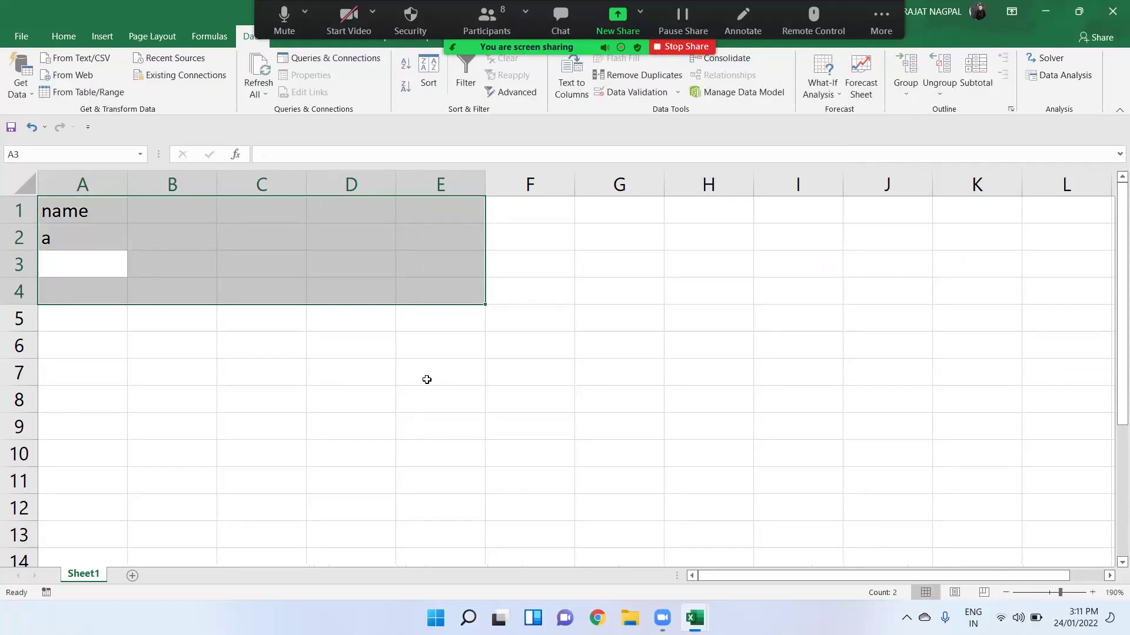
{"action": "key", "text": "Down"}
Step: Fill column A from A1 with the header NAME and the entries A, S, D and F
{"action": "left_click_drag", "start_coordinate": [111, 211], "coordinate": [380, 305]}
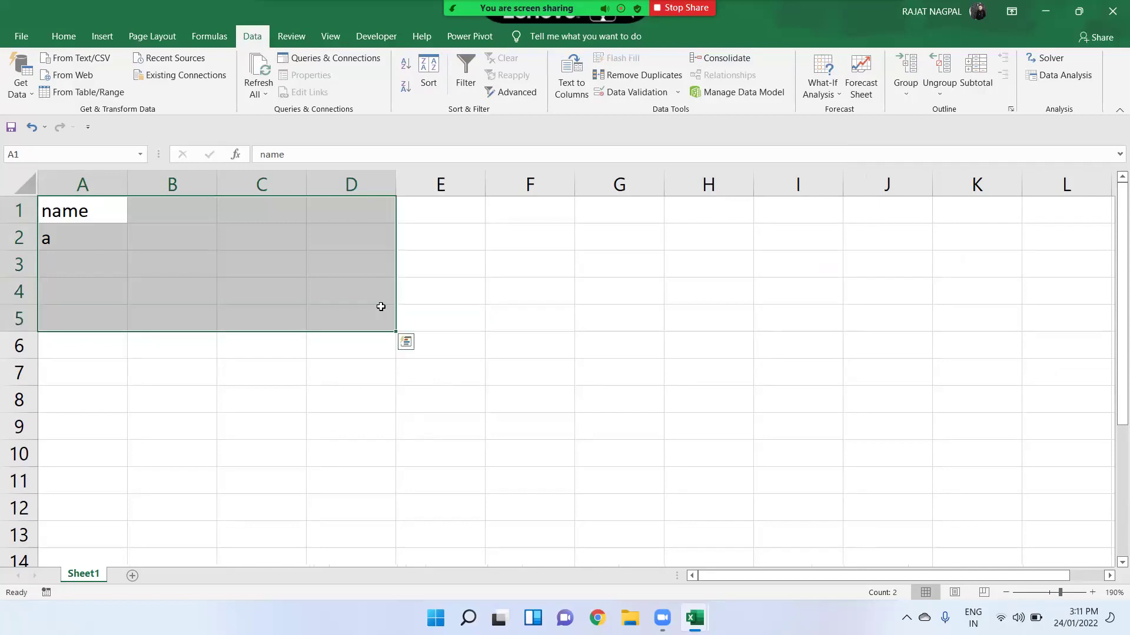
{"action": "type", "text": "NAME"}
{"action": "key", "text": "Return"}
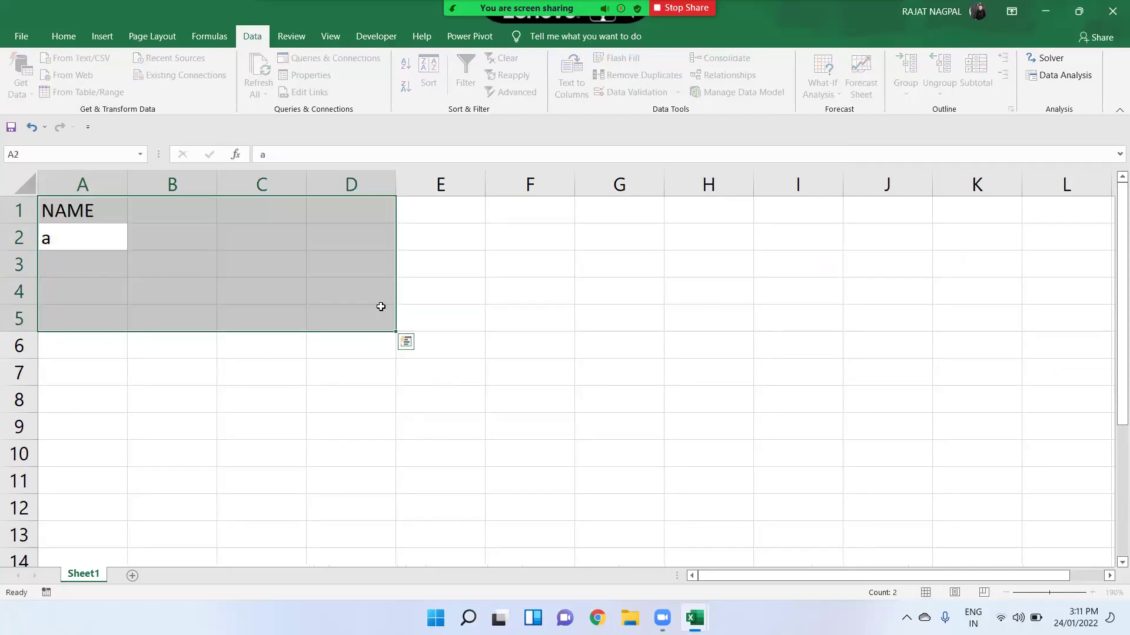
{"action": "type", "text": "A"}
{"action": "key", "text": "Return"}
{"action": "type", "text": "S"}
{"action": "key", "text": "Return"}
{"action": "type", "text": "D F"}
{"action": "key", "text": "Return"}
Step: Fill column B with the header SST and the marks 55, 66, 77 and 45 in B2:B5
{"action": "type", "text": "SST"}
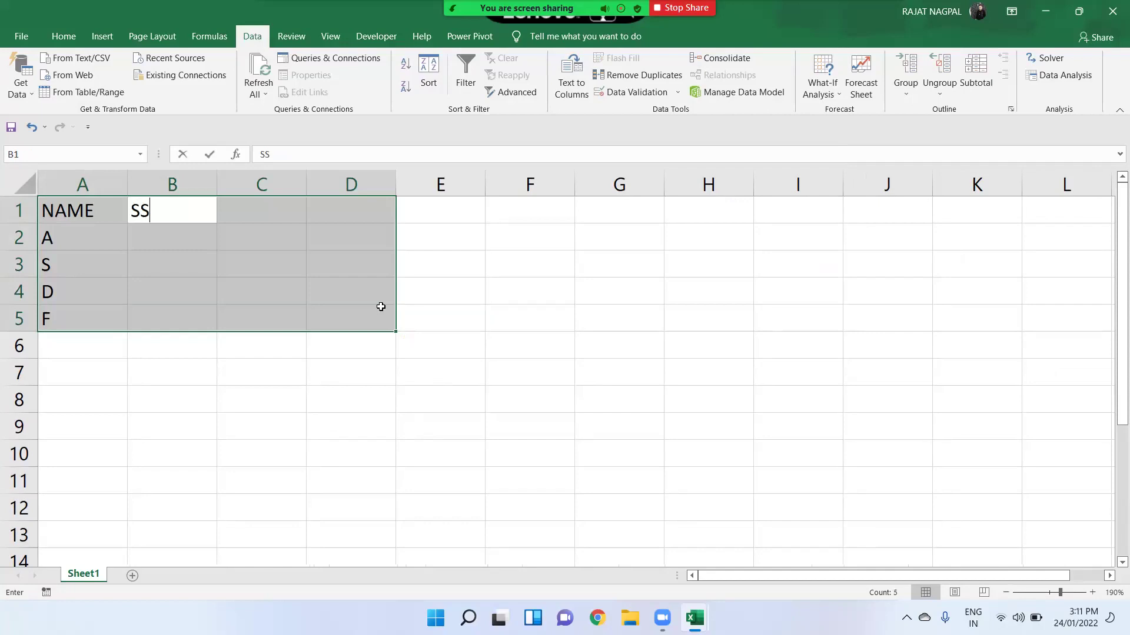
{"action": "key", "text": "Return"}
{"action": "type", "text": "55"}
{"action": "key", "text": "Return"}
{"action": "type", "text": "66"}
{"action": "key", "text": "Return"}
{"action": "type", "text": "77"}
{"action": "key", "text": "Return"}
{"action": "type", "text": "45"}
{"action": "key", "text": "Return"}
Step: Fill column C with the header COM and the marks 66, 77, 55 and 35 in C2:C5
{"action": "type", "text": "COM"}
{"action": "key", "text": "Return"}
{"action": "type", "text": "66"}
{"action": "key", "text": "Return"}
{"action": "type", "text": "77"}
{"action": "key", "text": "Return"}
{"action": "type", "text": "55"}
{"action": "key", "text": "Return"}
{"action": "type", "text": "3"}
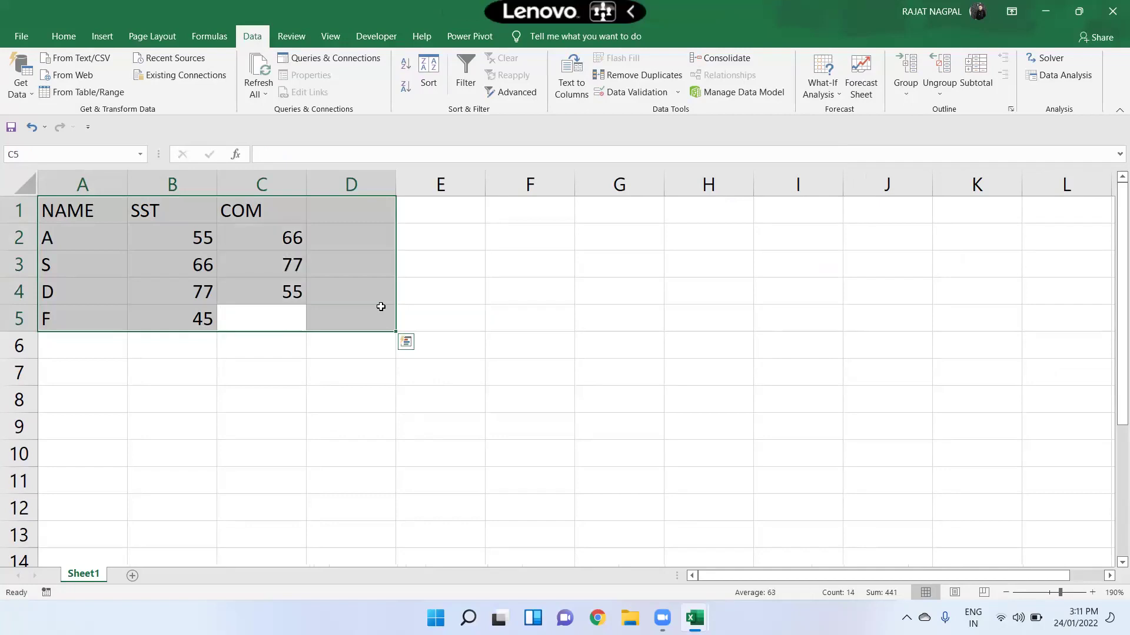
{"action": "type", "text": "5"}
{"action": "key", "text": "Return"}
Step: Add a TOTAL header in D1 and sum each row's SST and COM marks in D2:D5
{"action": "type", "text": "TOA"}
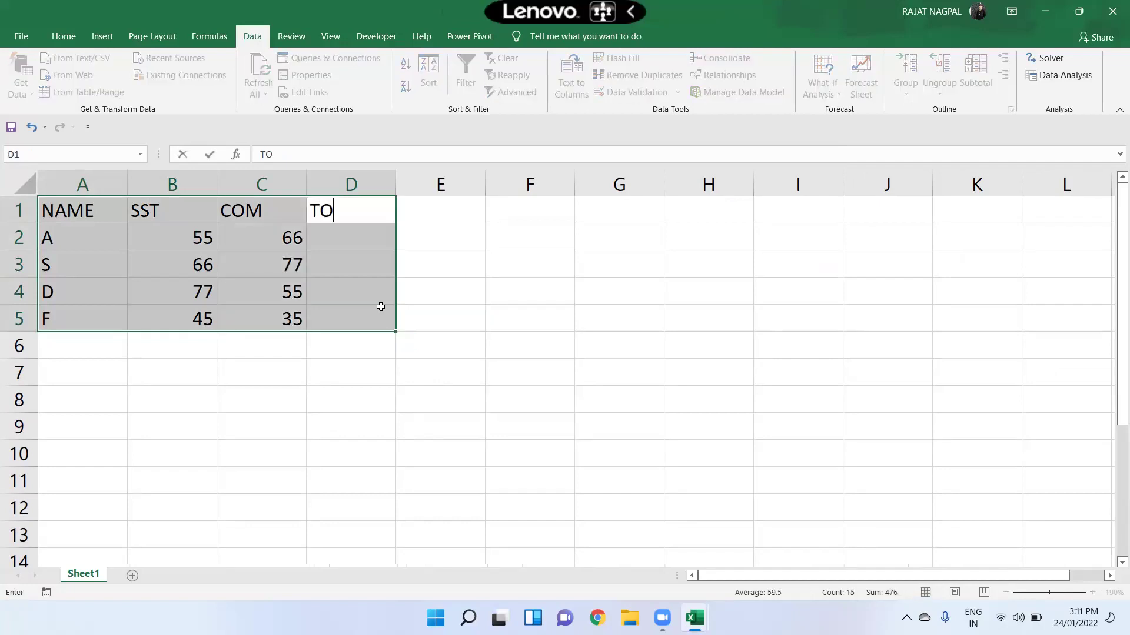
{"action": "key", "text": "BackSpace"}
{"action": "type", "text": "TAL"}
{"action": "key", "text": "ctrl+Return"}
{"action": "key", "text": "alt+equal"}
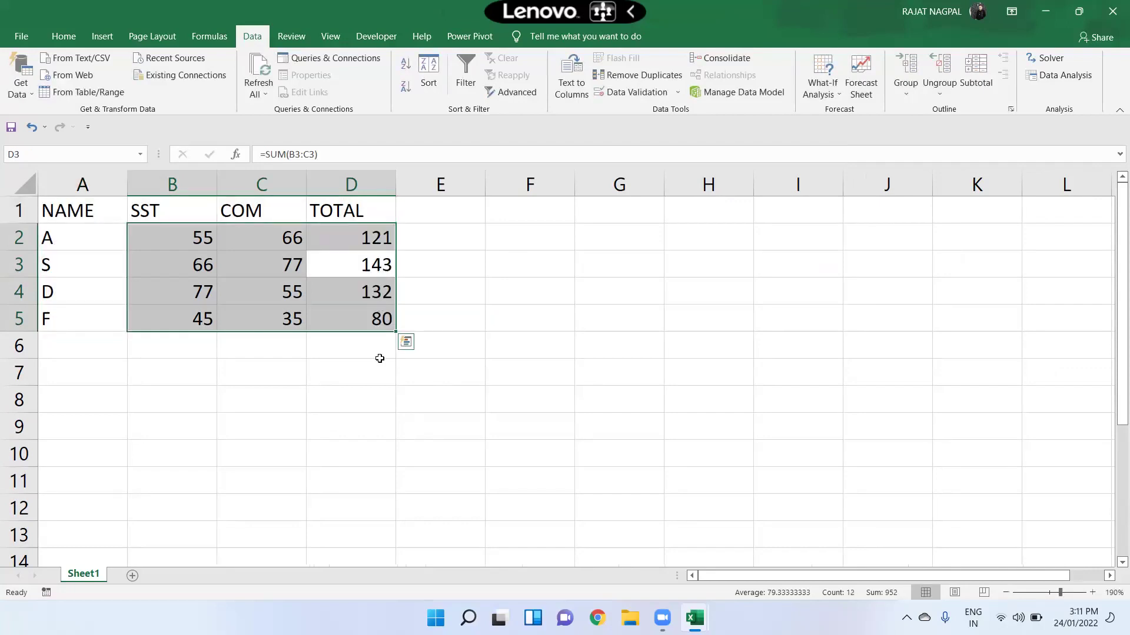
{"action": "left_click", "coordinate": [369, 315]}
Step: Copy the whole marks table A1:D5 and paste the duplicate starting at F1
{"action": "left_click_drag", "start_coordinate": [121, 207], "coordinate": [352, 324]}
{"action": "key", "text": "ctrl+c"}
{"action": "left_click", "coordinate": [515, 204]}
{"action": "key", "text": "ctrl+f"}
{"action": "key", "text": "ctrl+v"}
{"action": "key", "text": "Escape"}
{"action": "key", "text": "ctrl+v"}
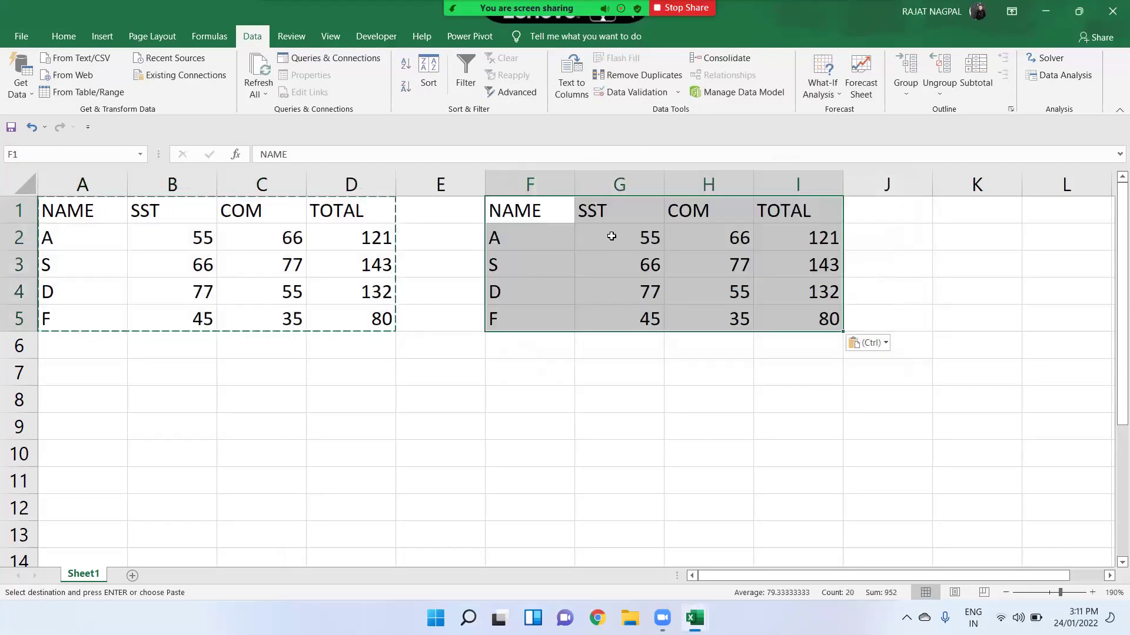
Step: Change the second table's SST marks in G2:G5 to 63, 52, 45 and 85
{"action": "left_click", "coordinate": [612, 236]}
{"action": "type", "text": "63"}
{"action": "key", "text": "Return"}
{"action": "type", "text": "52"}
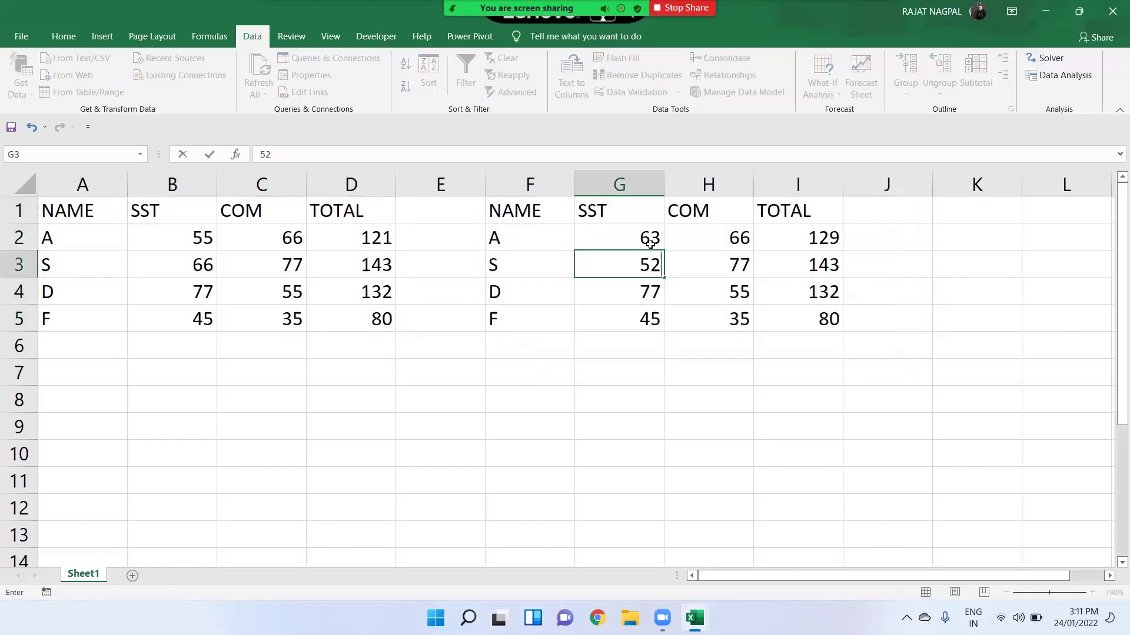
{"action": "key", "text": "Return"}
{"action": "type", "text": "45"}
{"action": "key", "text": "Return"}
{"action": "type", "text": "85"}
{"action": "key", "text": "Return"}
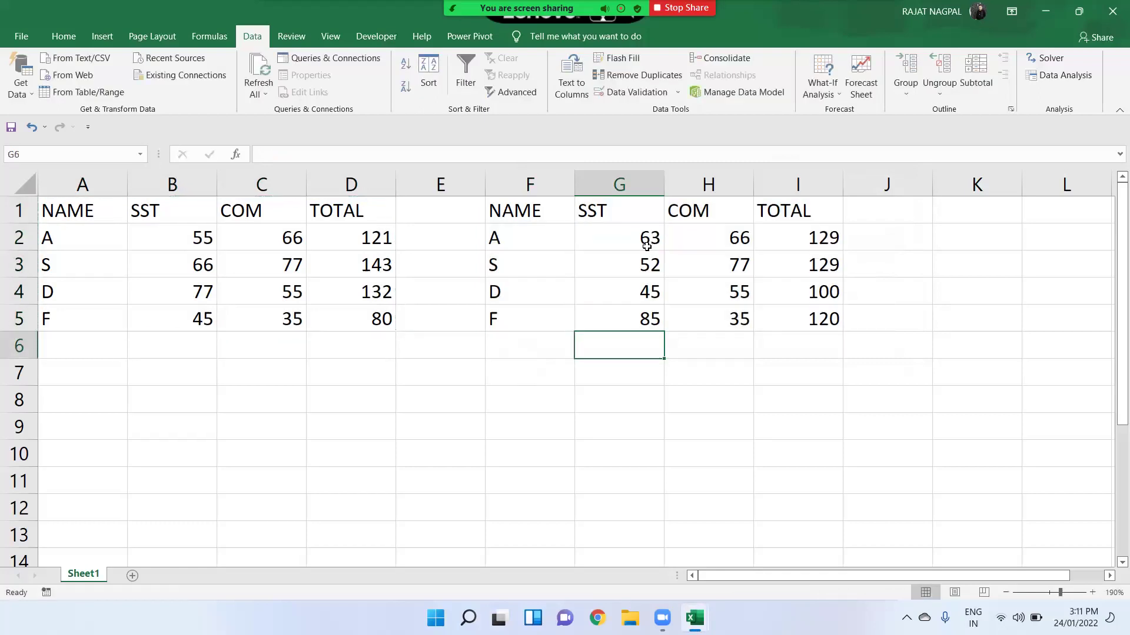
Step: Compare the names, column headings and marks of the two tables in A1:D5 and F1:I5
{"action": "left_click_drag", "start_coordinate": [112, 214], "coordinate": [365, 329]}
{"action": "left_click_drag", "start_coordinate": [531, 210], "coordinate": [818, 317]}
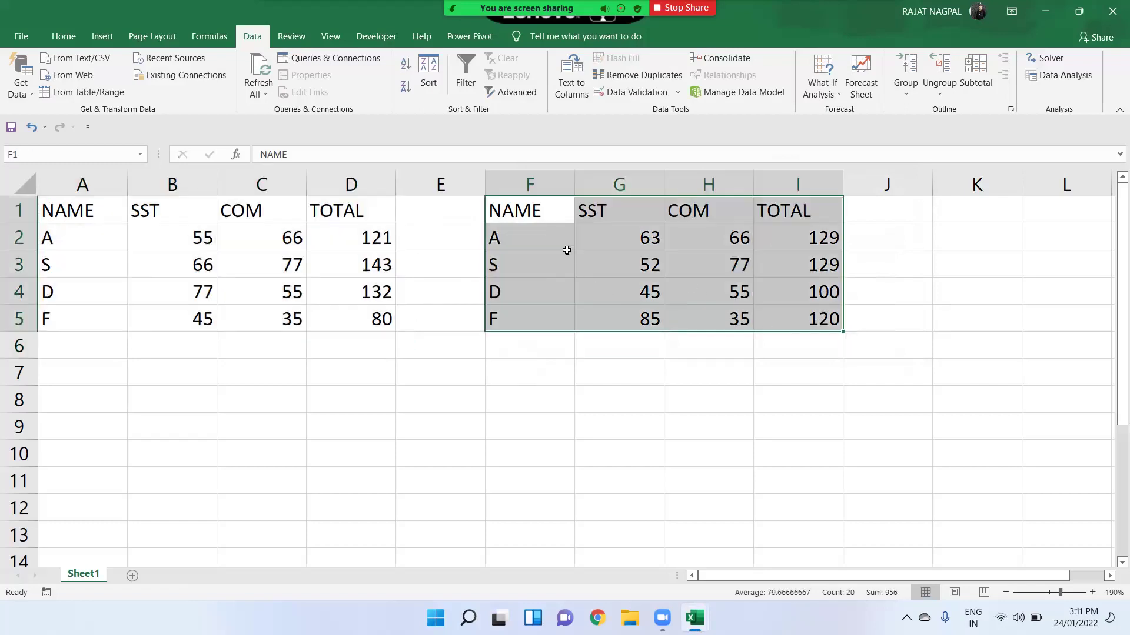
{"action": "left_click_drag", "start_coordinate": [196, 237], "coordinate": [376, 318]}
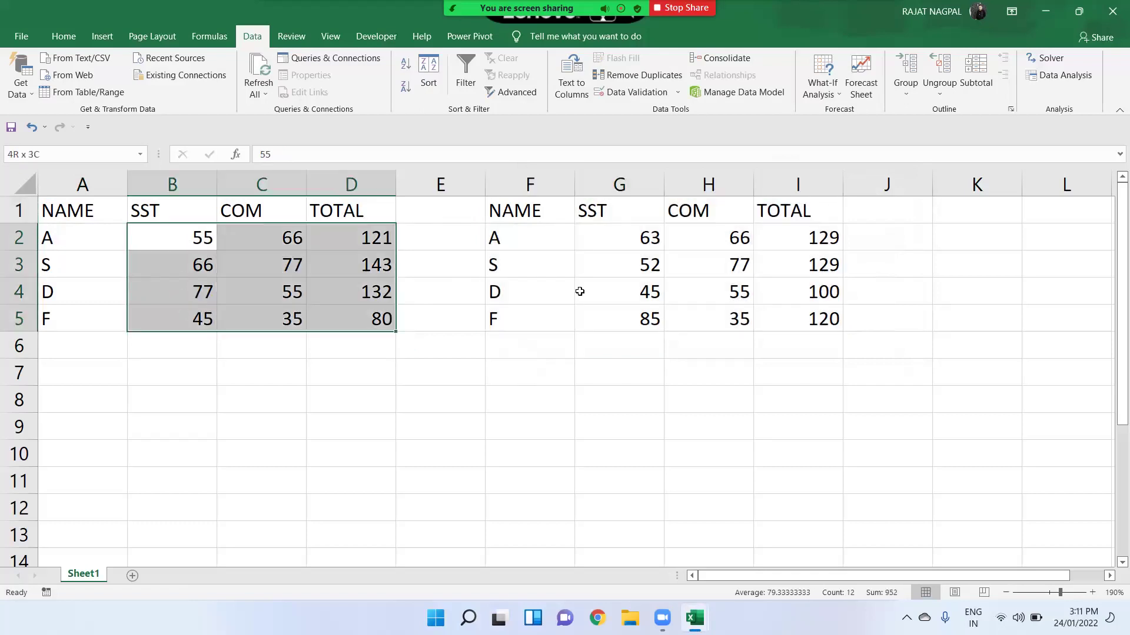
{"action": "left_click_drag", "start_coordinate": [650, 240], "coordinate": [823, 321]}
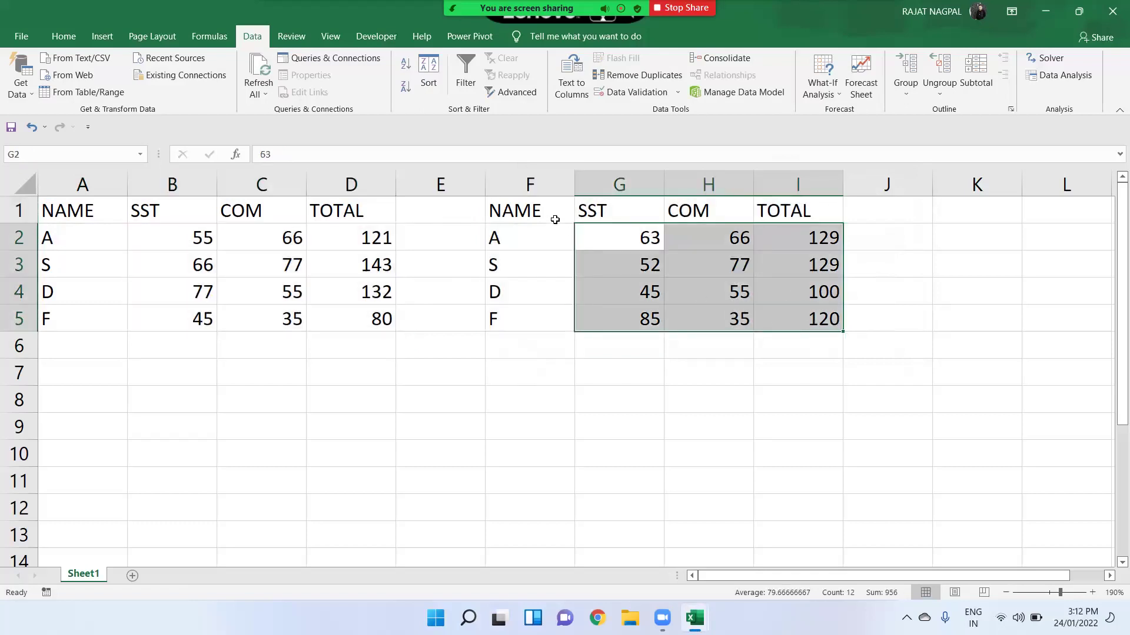
{"action": "left_click_drag", "start_coordinate": [531, 237], "coordinate": [540, 318]}
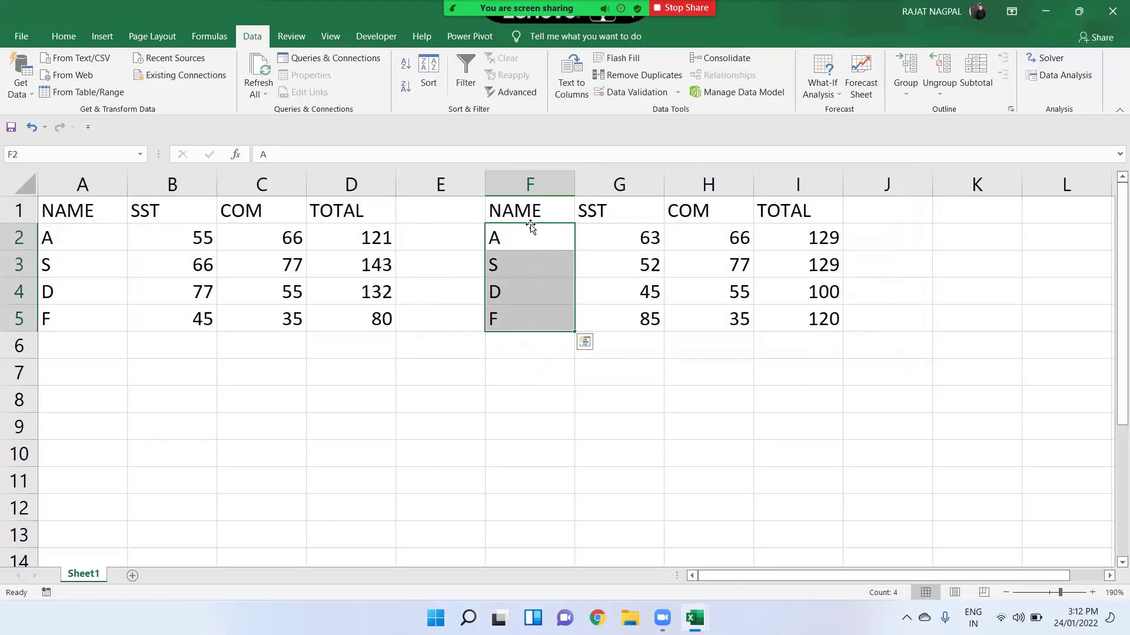
{"action": "left_click", "coordinate": [527, 211]}
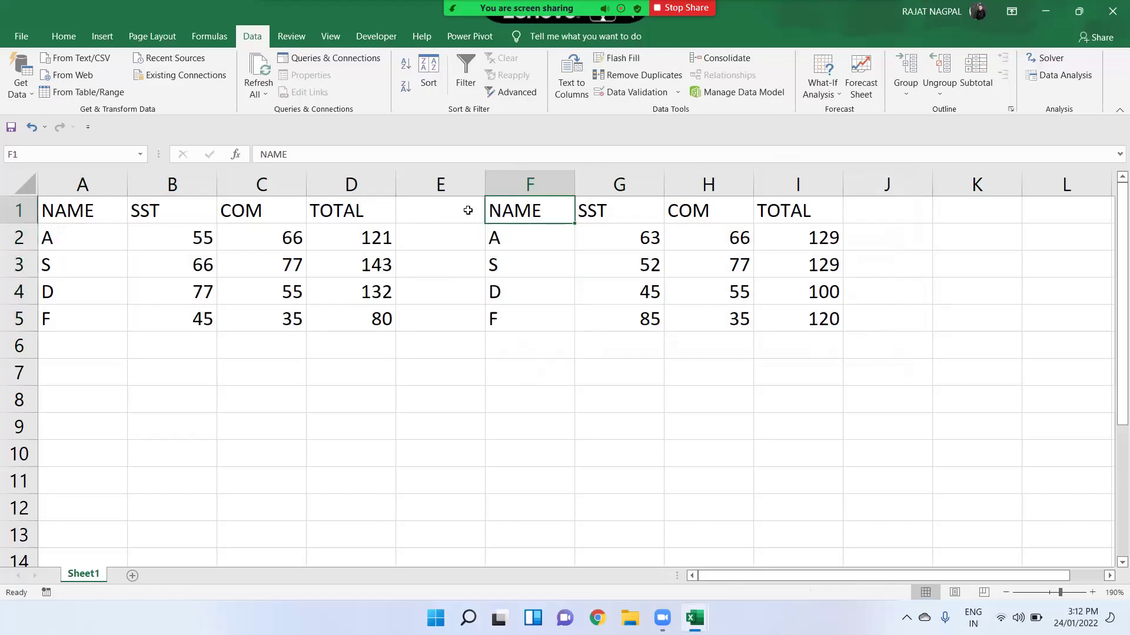
{"action": "left_click", "coordinate": [86, 203]}
{"action": "left_click_drag", "start_coordinate": [152, 249], "coordinate": [347, 318]}
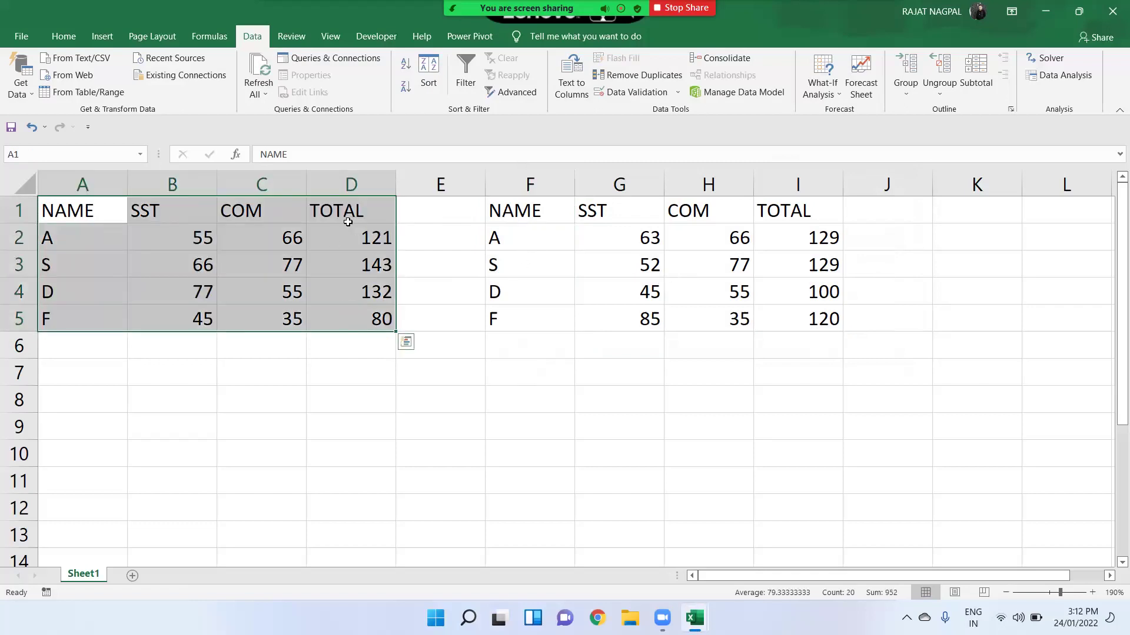
{"action": "left_click_drag", "start_coordinate": [176, 246], "coordinate": [339, 317]}
{"action": "left_click_drag", "start_coordinate": [619, 237], "coordinate": [803, 321]}
{"action": "left_click", "coordinate": [345, 375]}
{"action": "left_click_drag", "start_coordinate": [201, 247], "coordinate": [377, 320]}
{"action": "left_click_drag", "start_coordinate": [587, 248], "coordinate": [801, 321]}
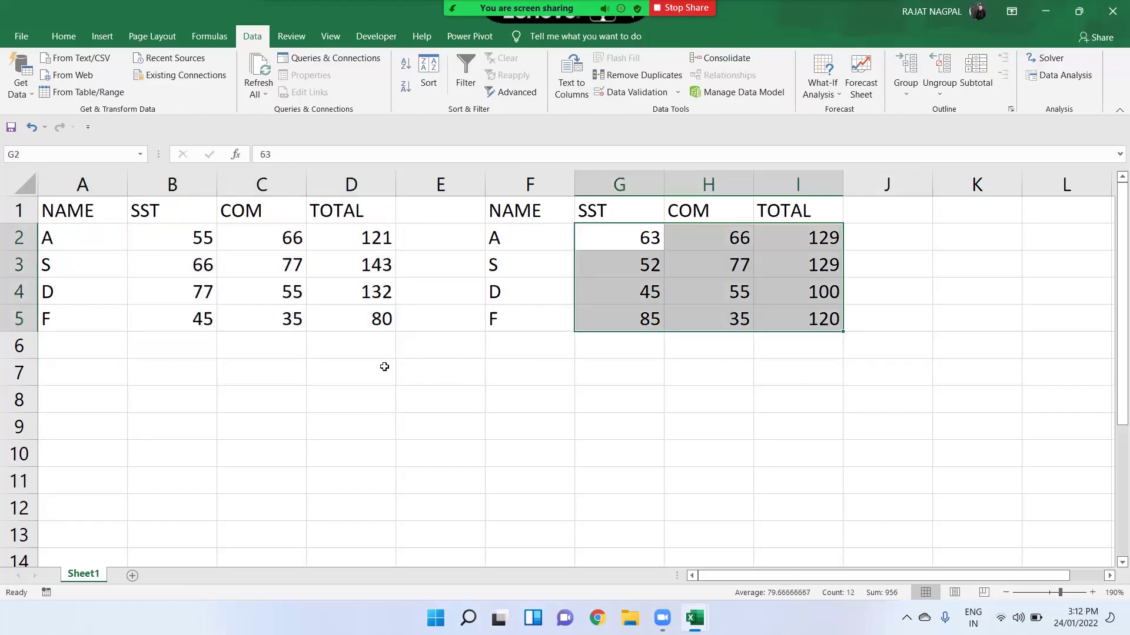
{"action": "left_click", "coordinate": [283, 375]}
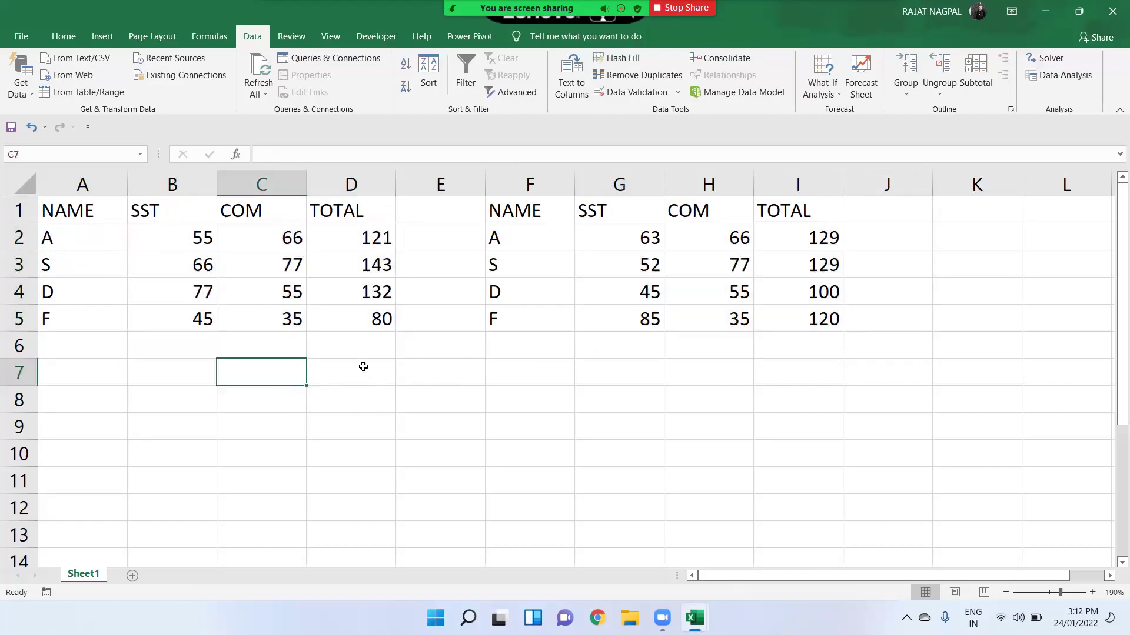
{"action": "left_click", "coordinate": [365, 371]}
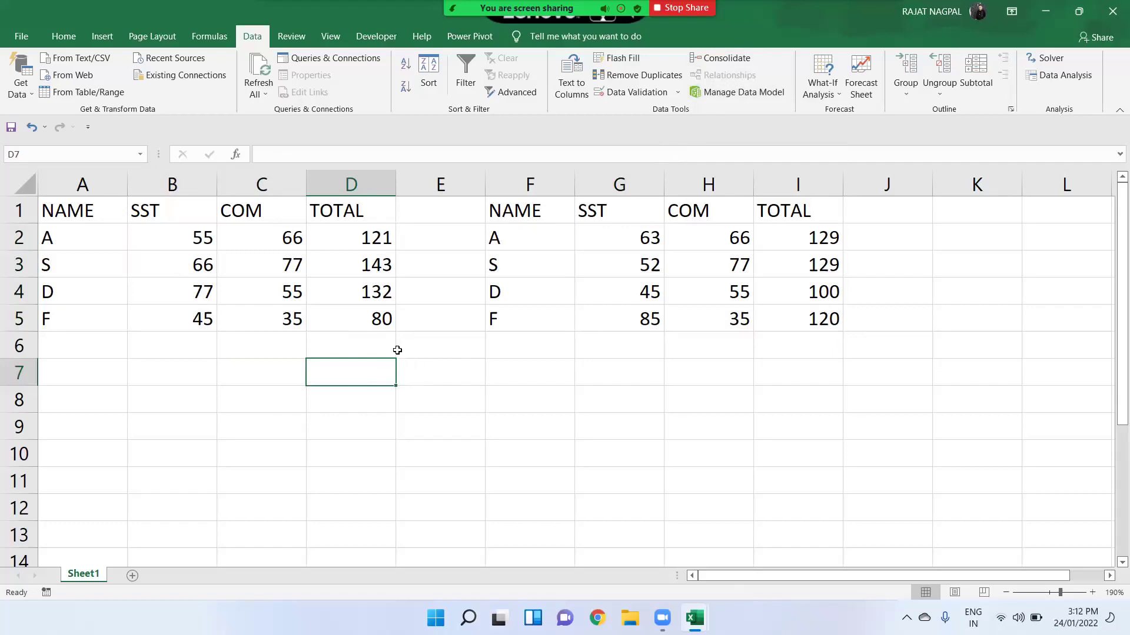
Step: Start a Sum consolidation with C7 as destination and add the first table, A1:D5, as a reference
{"action": "left_click", "coordinate": [298, 381]}
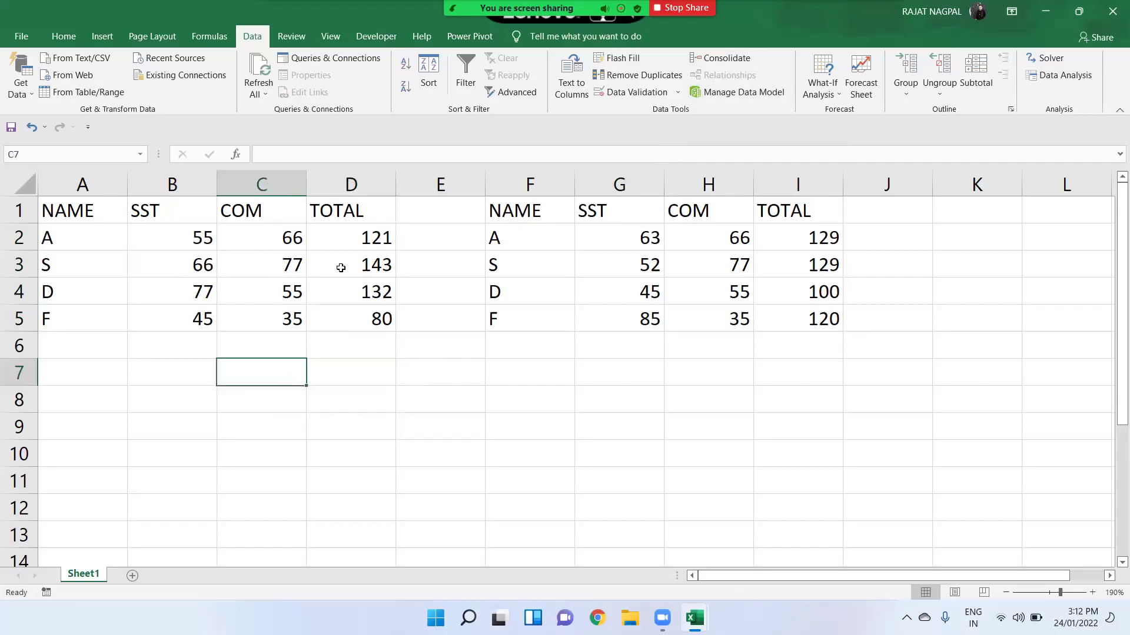
{"action": "left_click", "coordinate": [723, 65]}
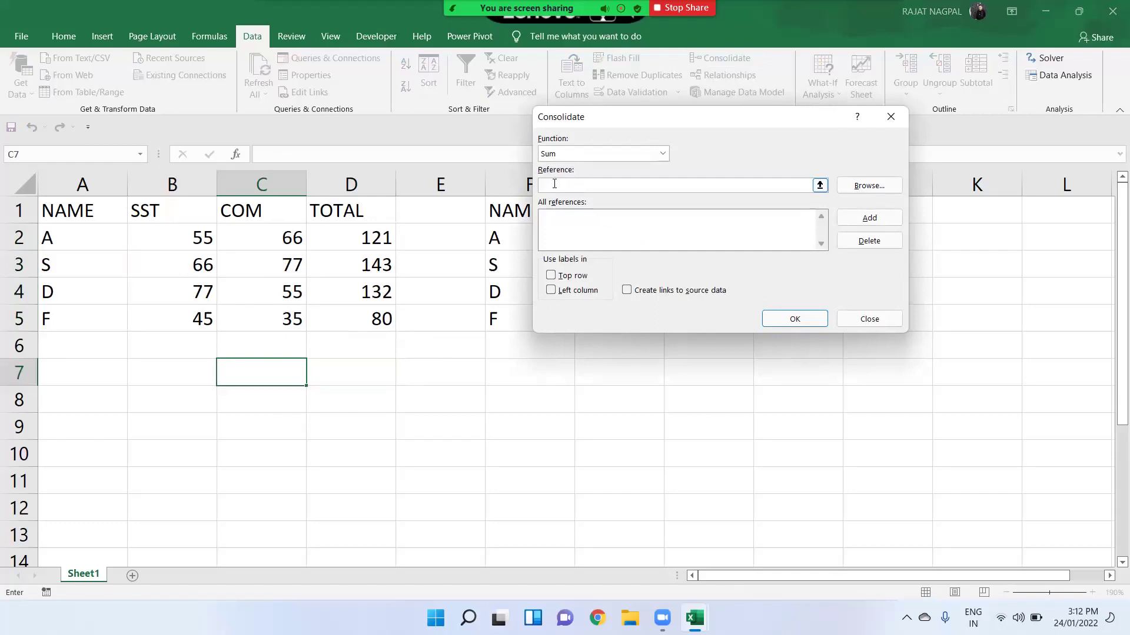
{"action": "left_click_drag", "start_coordinate": [81, 212], "coordinate": [380, 322]}
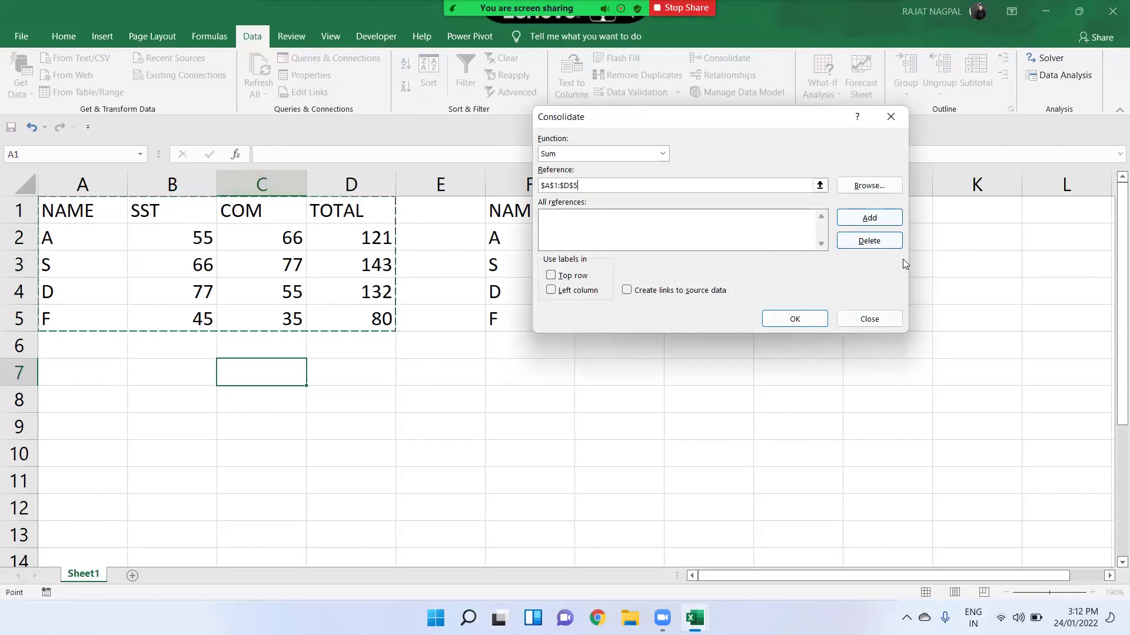
{"action": "left_click", "coordinate": [869, 218]}
Step: Add the second table, F1:I5, to the consolidation references and check both listed ranges
{"action": "left_click_drag", "start_coordinate": [677, 116], "coordinate": [178, 54]}
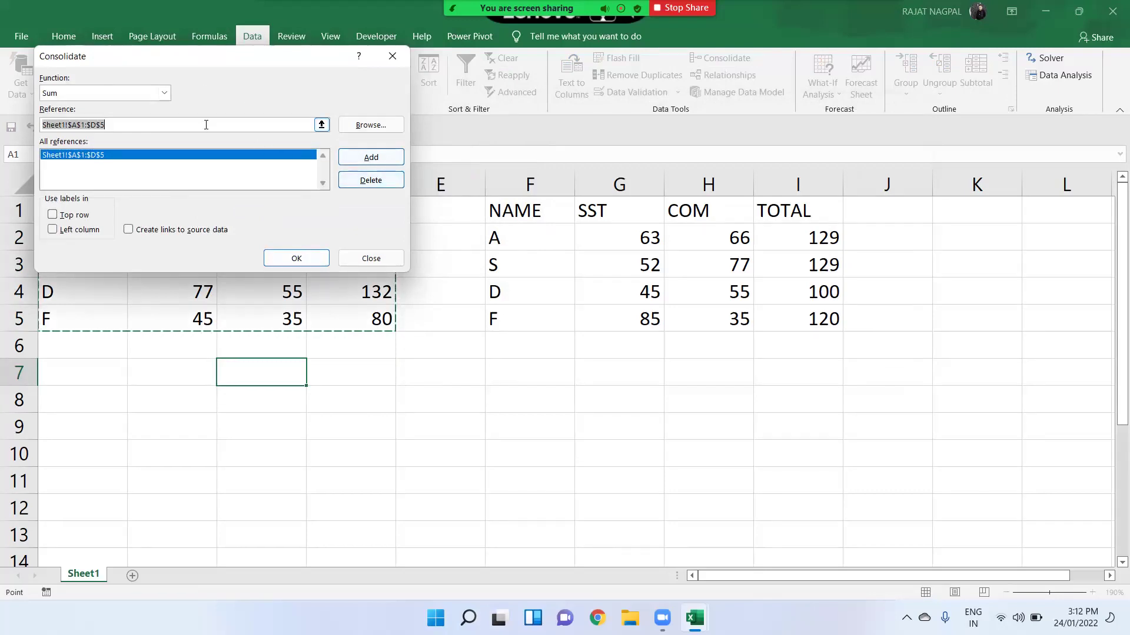
{"action": "key", "text": "BackSpace"}
{"action": "left_click_drag", "start_coordinate": [512, 218], "coordinate": [782, 324]}
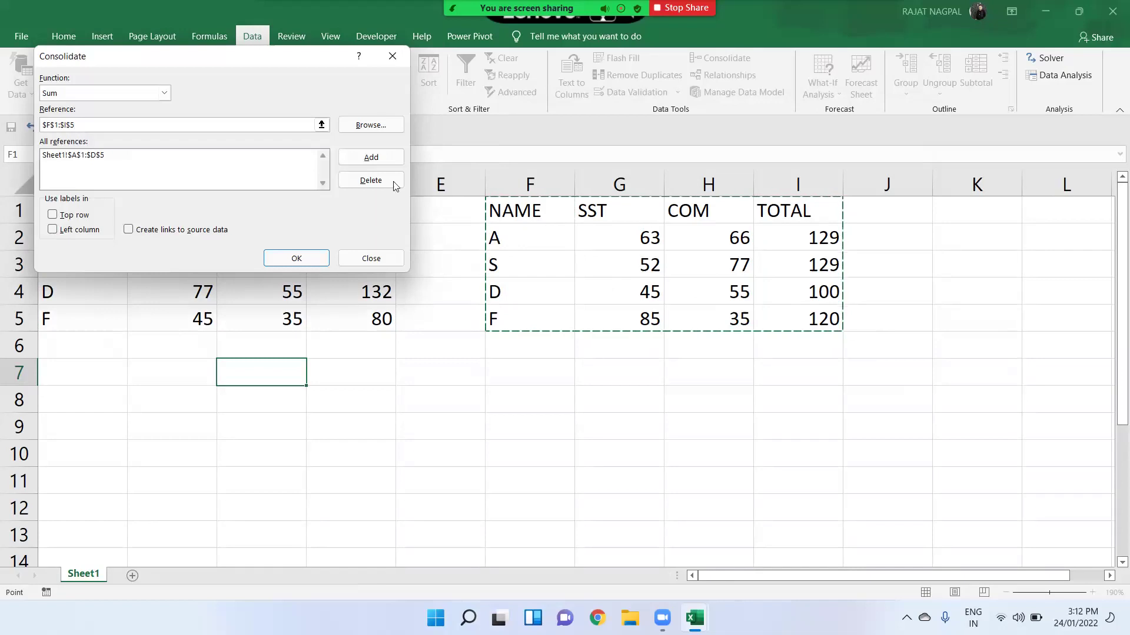
{"action": "left_click", "coordinate": [371, 161]}
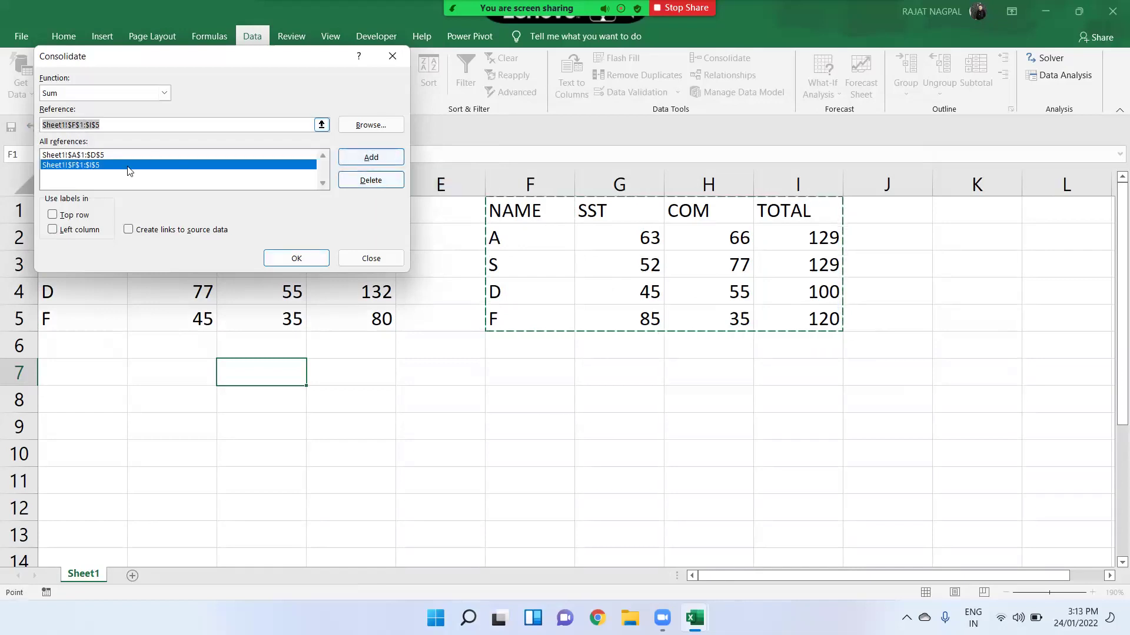
{"action": "left_click", "coordinate": [95, 156]}
{"action": "left_click", "coordinate": [100, 164]}
{"action": "key", "text": "Up"}
{"action": "left_click", "coordinate": [99, 166]}
Step: Use the top row and left column as labels, keep the Sum function, and run the consolidation
{"action": "left_click", "coordinate": [53, 215]}
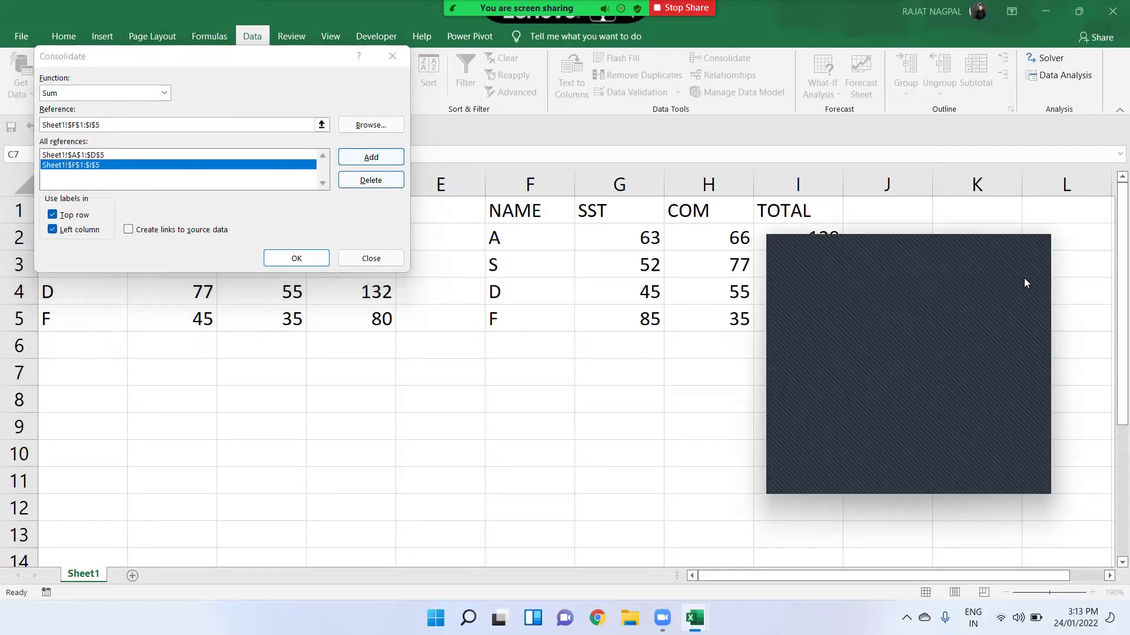
{"action": "left_click", "coordinate": [79, 93]}
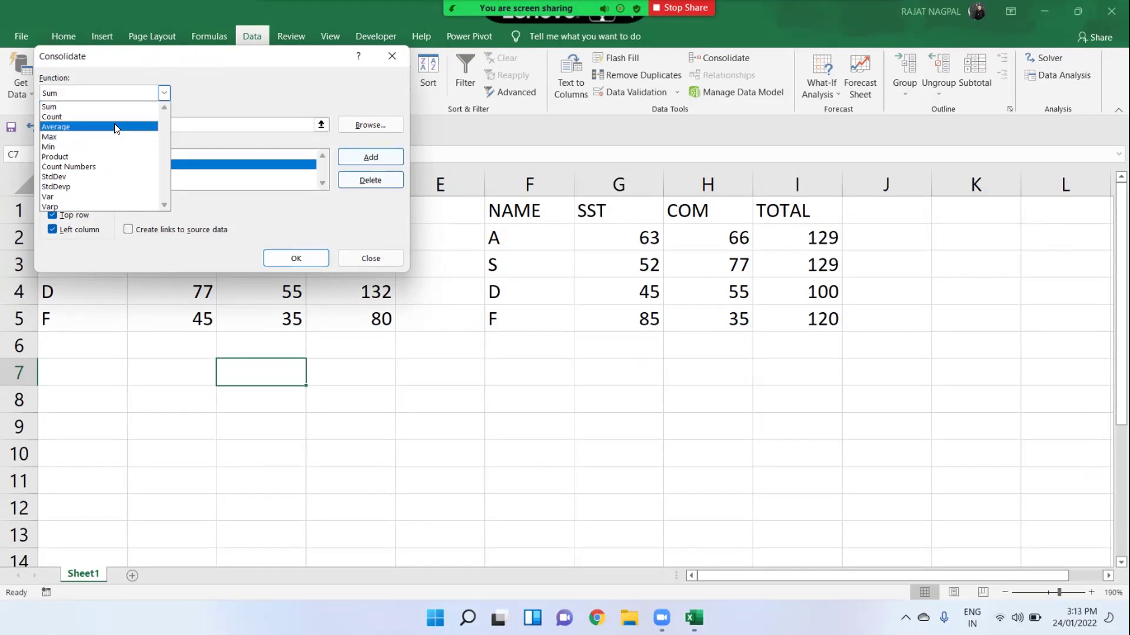
{"action": "left_click", "coordinate": [102, 112]}
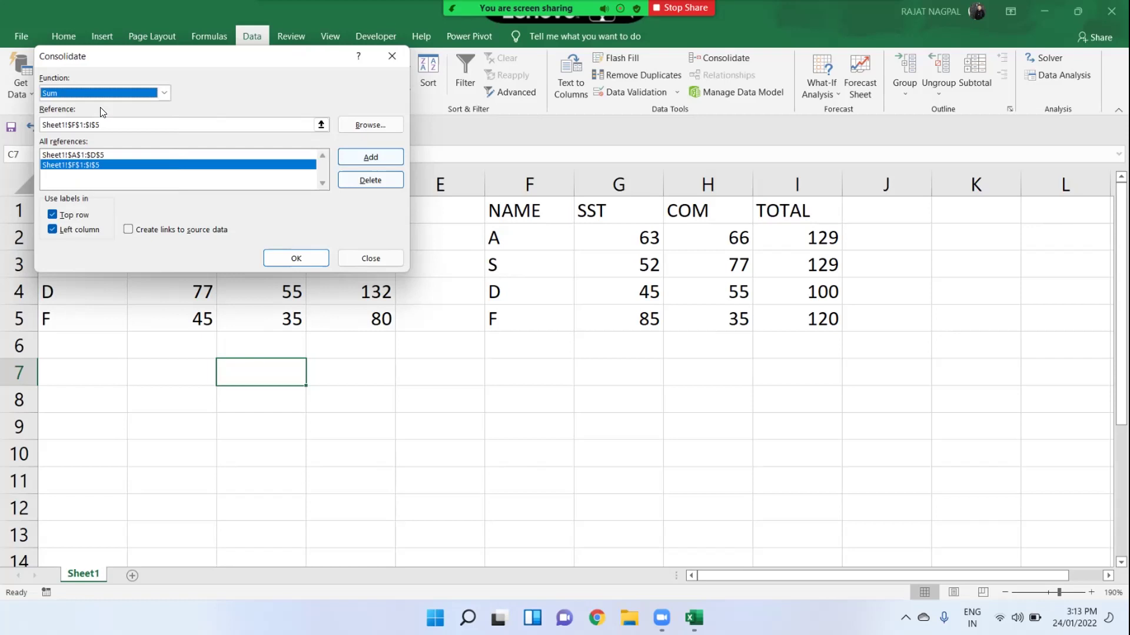
{"action": "left_click_drag", "start_coordinate": [88, 63], "coordinate": [107, 81]}
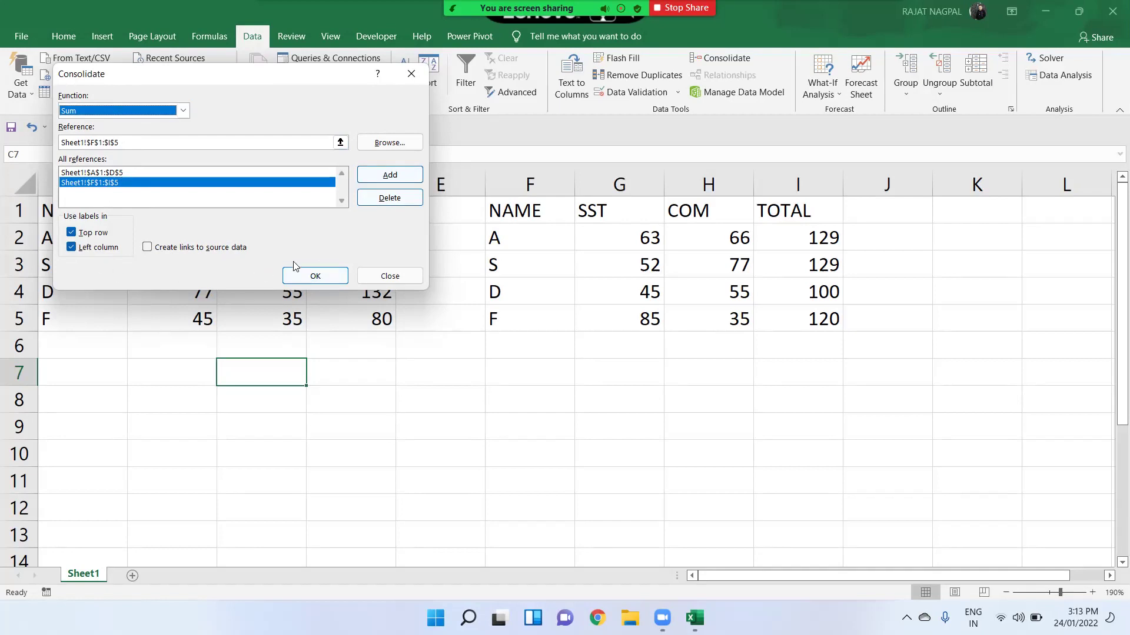
{"action": "left_click", "coordinate": [315, 278]}
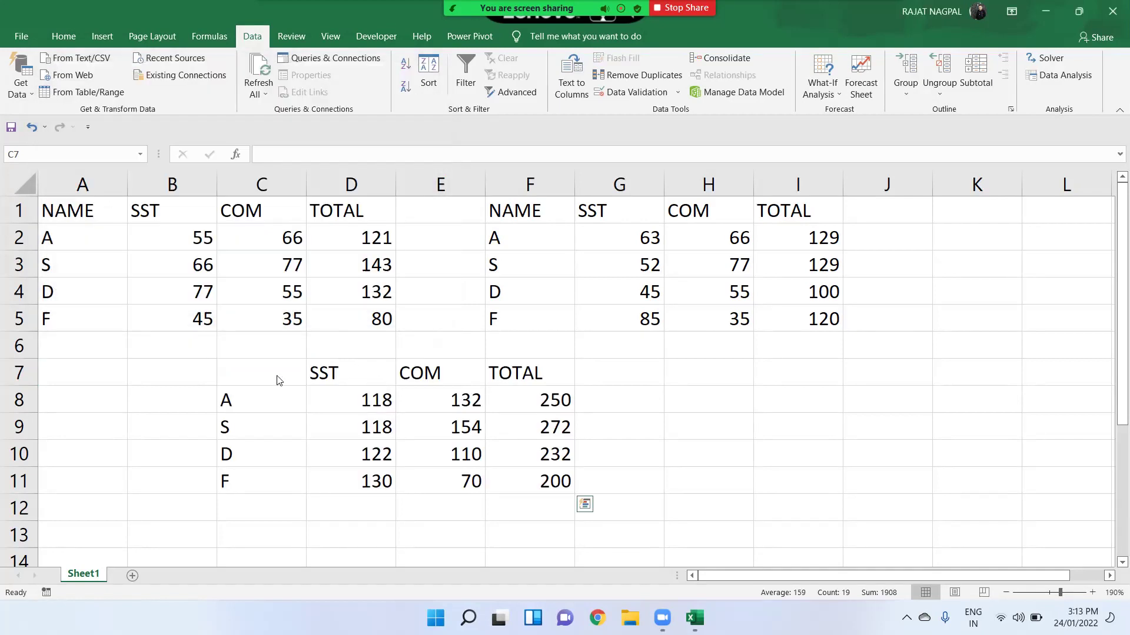
{"action": "left_click", "coordinate": [213, 244]}
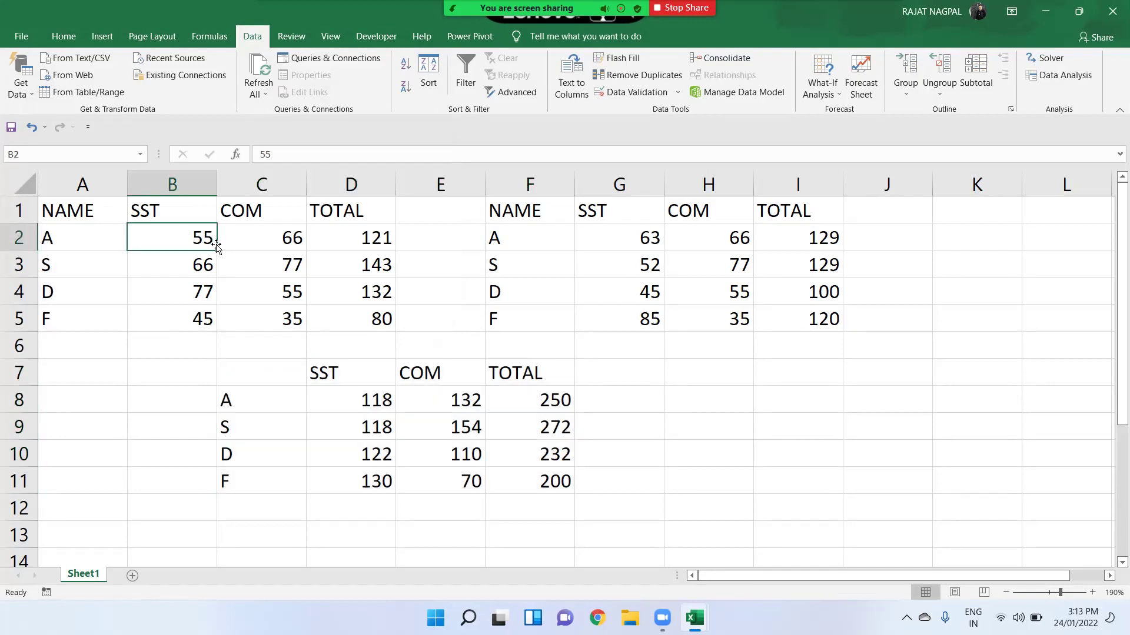
Step: Compare student A's SST, COM and TOTAL marks in both source tables with the consolidated row in D8:F8
{"action": "left_click", "coordinate": [597, 245]}
{"action": "left_click", "coordinate": [337, 396]}
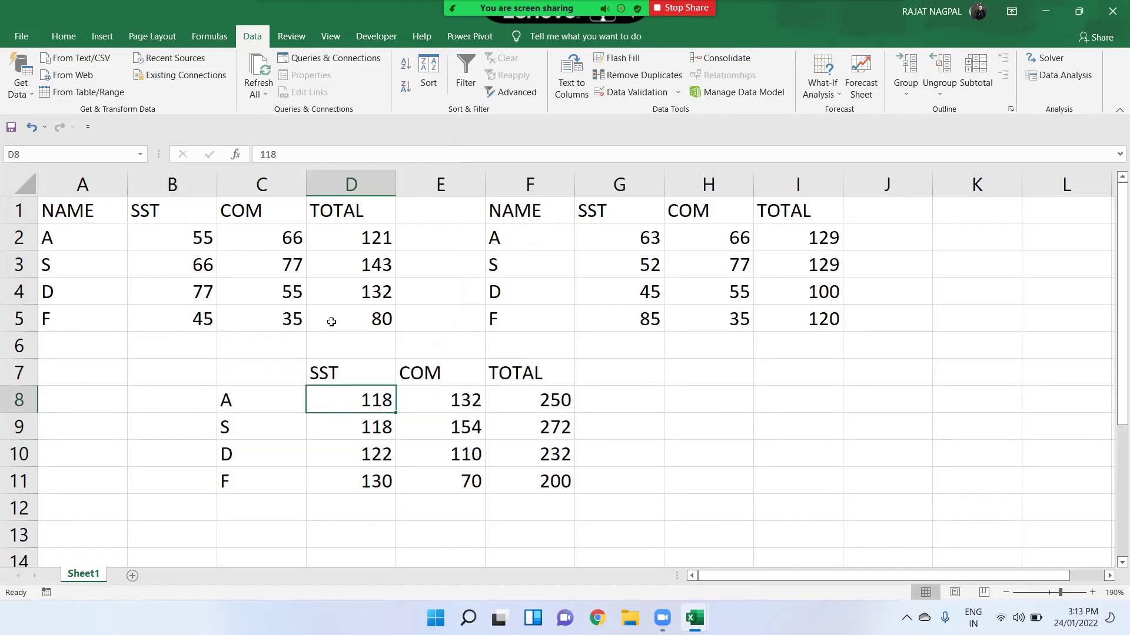
{"action": "left_click", "coordinate": [287, 238]}
{"action": "left_click", "coordinate": [741, 237]}
{"action": "left_click", "coordinate": [468, 402]}
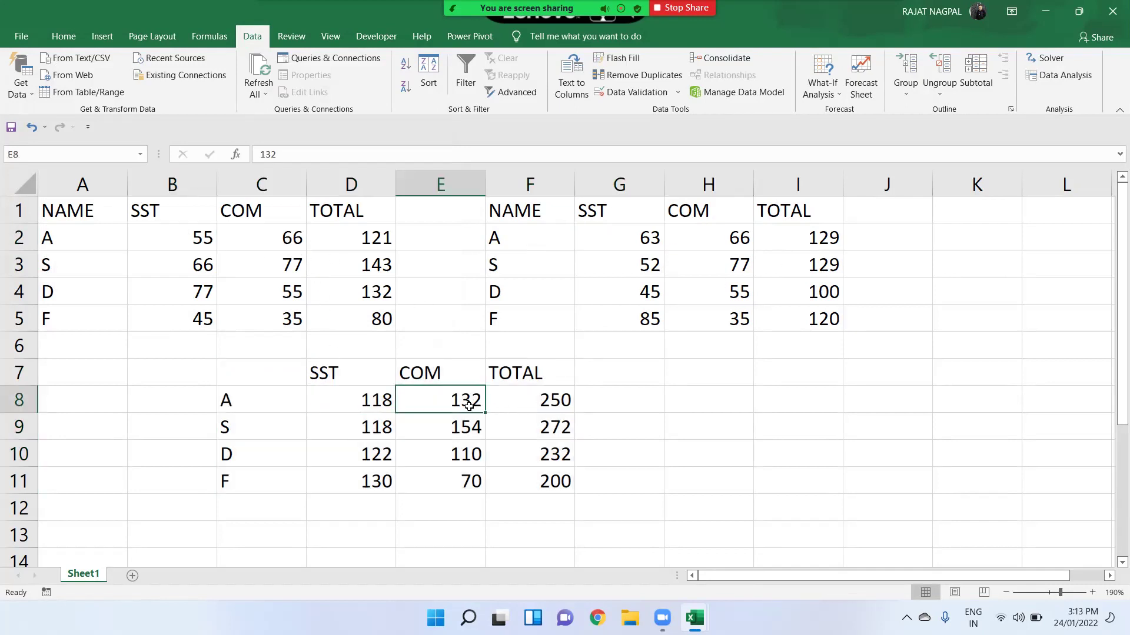
{"action": "left_click", "coordinate": [377, 236]}
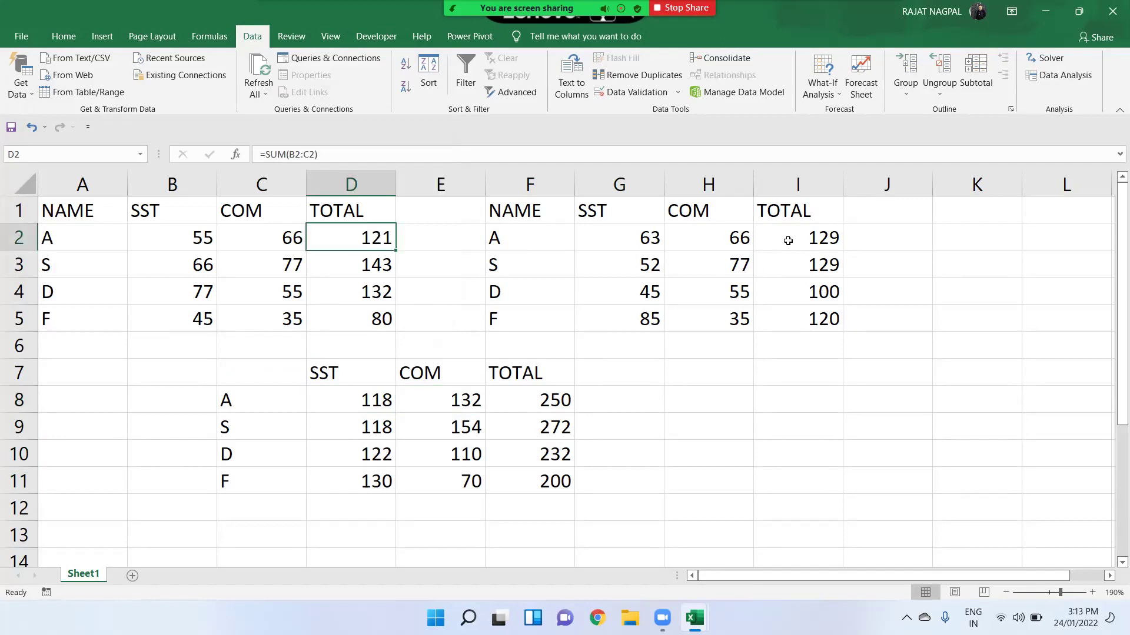
{"action": "left_click", "coordinate": [809, 237]}
{"action": "left_click", "coordinate": [543, 401]}
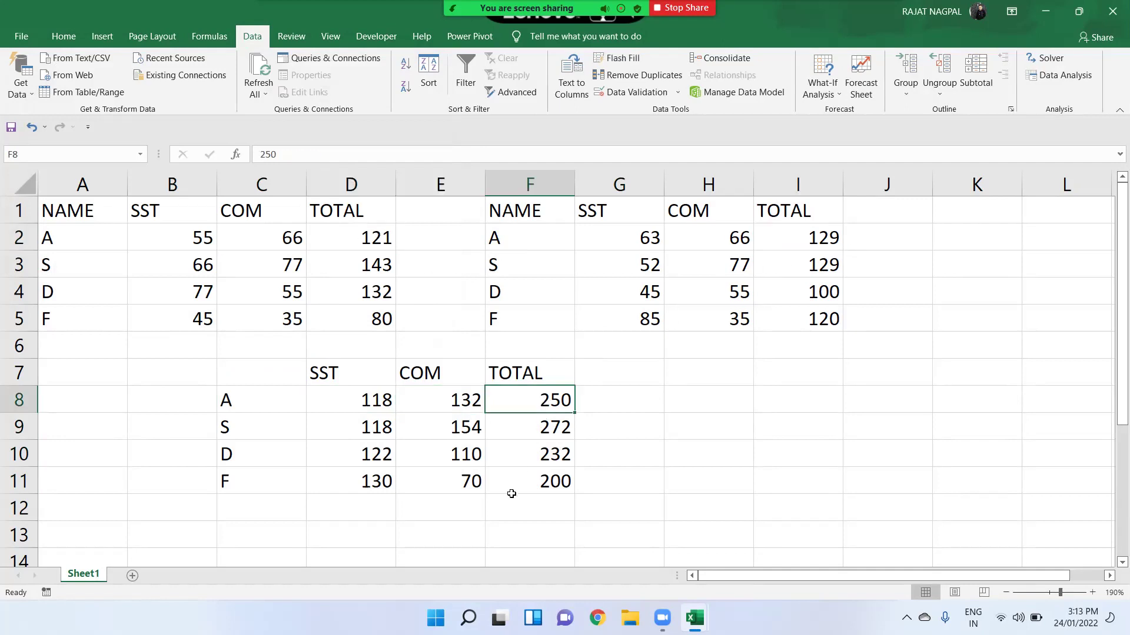
Step: Examine the source marks in B2:D5 and G2:I5 alongside the consolidated table's column headings and row labels
{"action": "left_click_drag", "start_coordinate": [170, 239], "coordinate": [376, 321]}
{"action": "left_click_drag", "start_coordinate": [611, 235], "coordinate": [801, 321]}
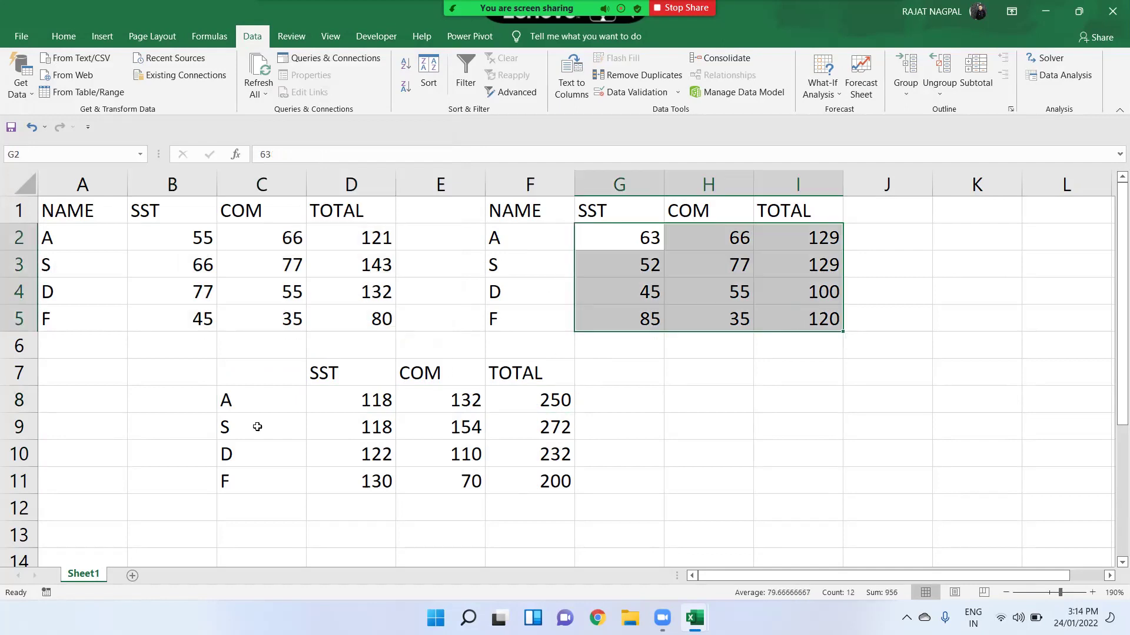
{"action": "left_click_drag", "start_coordinate": [326, 377], "coordinate": [594, 380]}
{"action": "left_click_drag", "start_coordinate": [265, 390], "coordinate": [259, 479]}
Step: Enter the heading NAME in the empty corner cell C7 of the consolidated table
{"action": "left_click", "coordinate": [253, 375]}
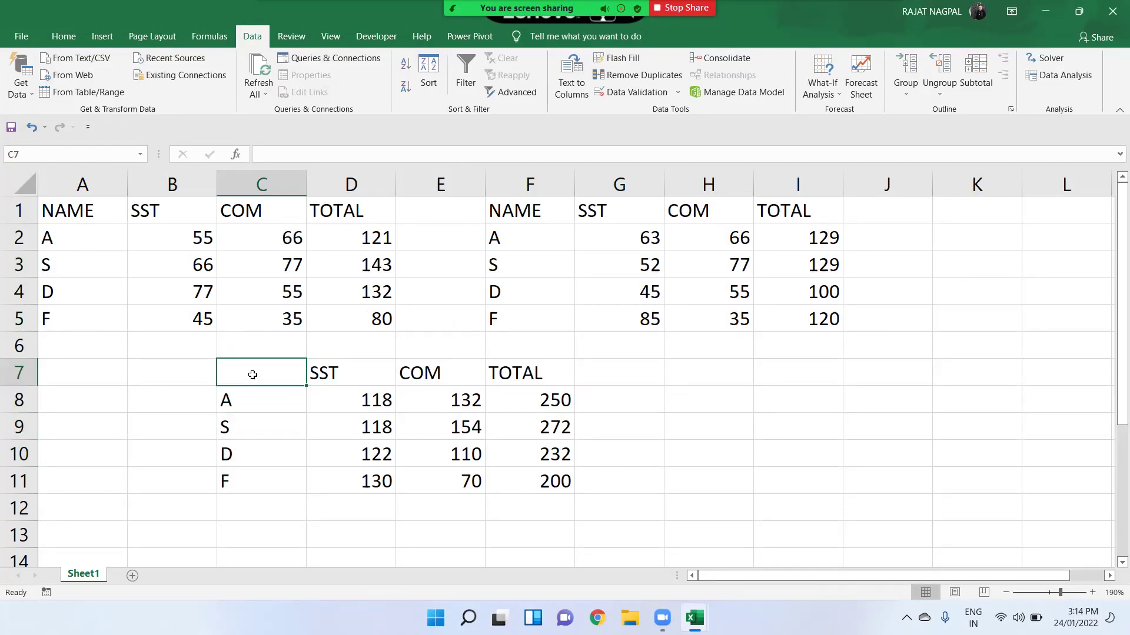
{"action": "type", "text": "NAME"}
{"action": "key", "text": "Return"}
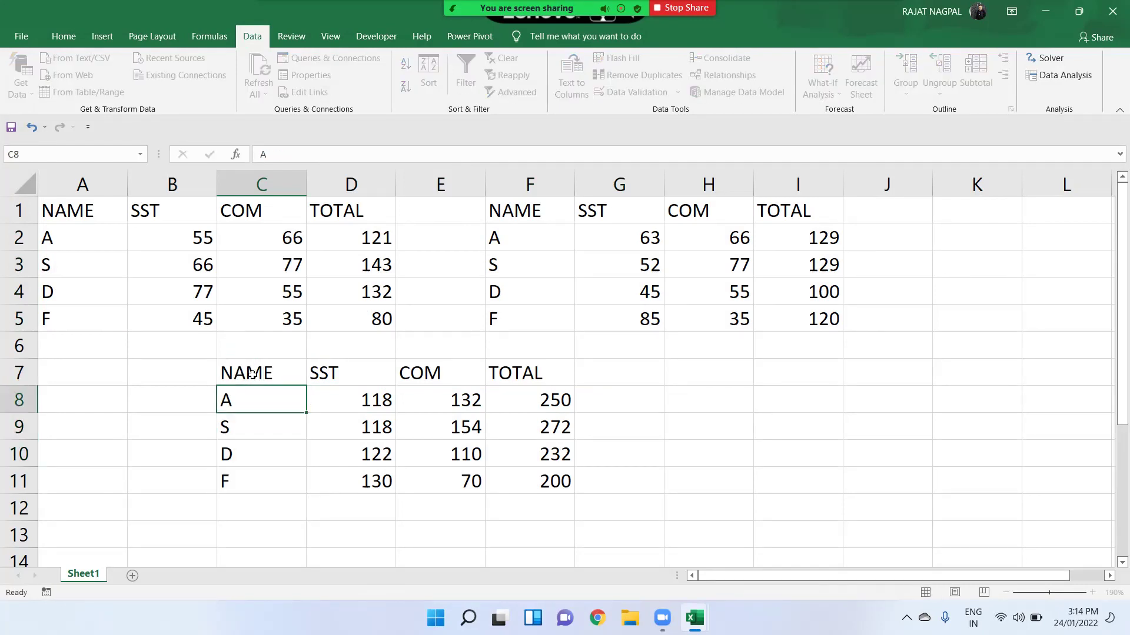
Step: Review the first table's left column and top row labels against the corner cell C7 of the consolidated table
{"action": "left_click_drag", "start_coordinate": [93, 215], "coordinate": [70, 311]}
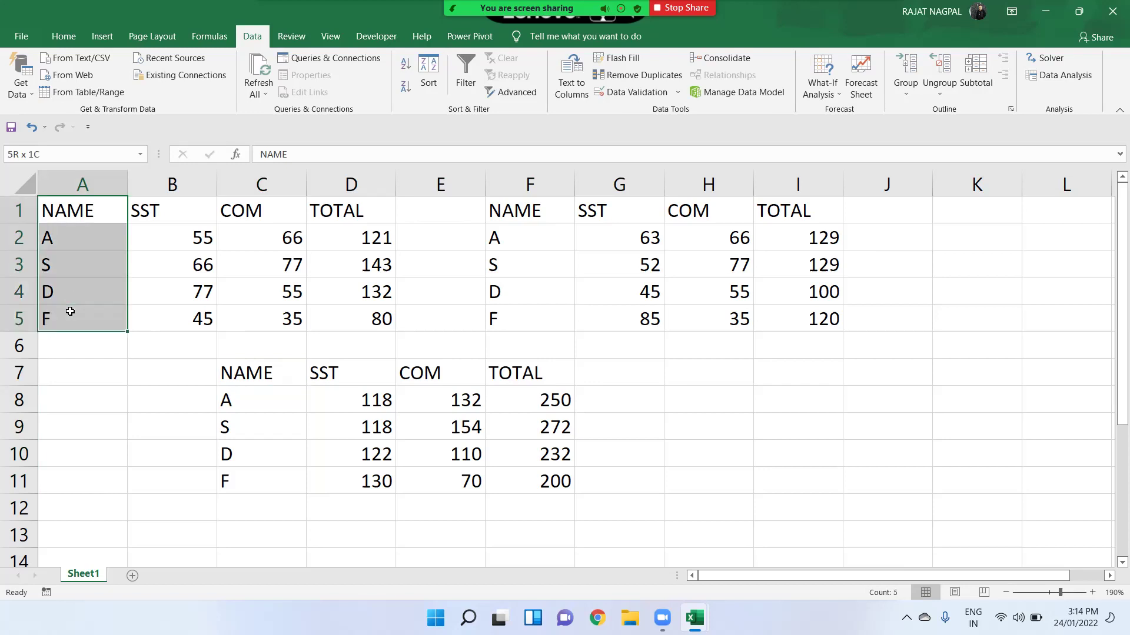
{"action": "left_click_drag", "start_coordinate": [120, 207], "coordinate": [353, 212]}
{"action": "left_click", "coordinate": [350, 239]}
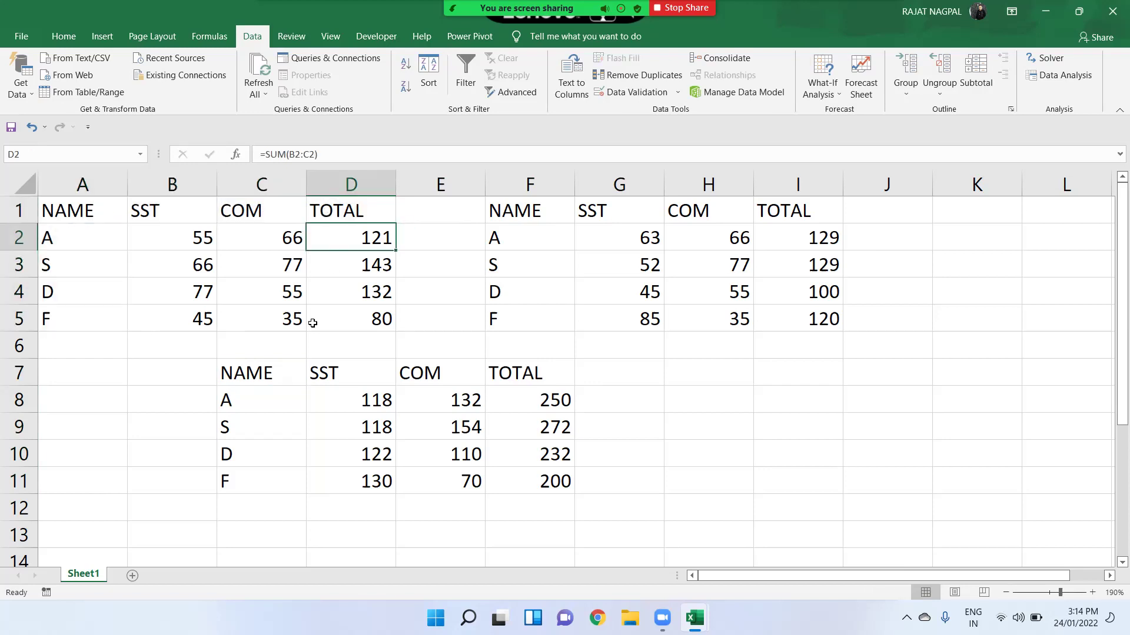
{"action": "left_click", "coordinate": [257, 375]}
{"action": "left_click_drag", "start_coordinate": [83, 206], "coordinate": [264, 318]}
{"action": "left_click", "coordinate": [256, 371]}
Step: Clear the whole consolidated table in C7:F11, including its headings and row labels
{"action": "left_click_drag", "start_coordinate": [353, 404], "coordinate": [524, 483]}
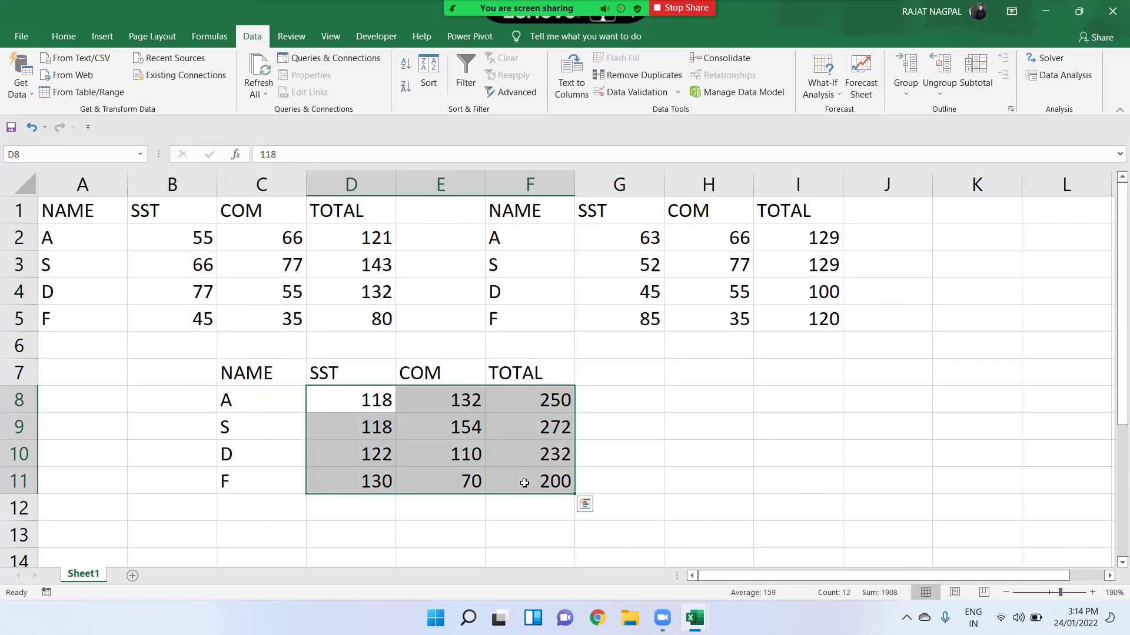
{"action": "key", "text": "Delete"}
{"action": "left_click_drag", "start_coordinate": [270, 378], "coordinate": [625, 522]}
{"action": "key", "text": "Delete"}
Step: Start a new consolidation at C7 and delete the old references A1:D5 and F1:I5 from its list
{"action": "left_click", "coordinate": [262, 367]}
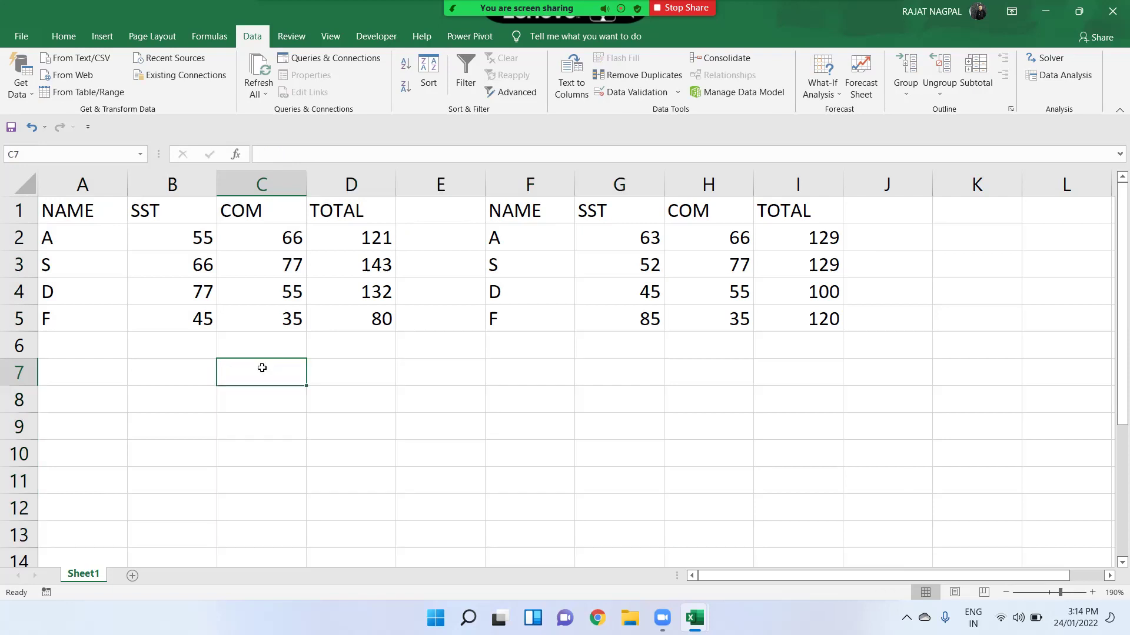
{"action": "left_click", "coordinate": [719, 61]}
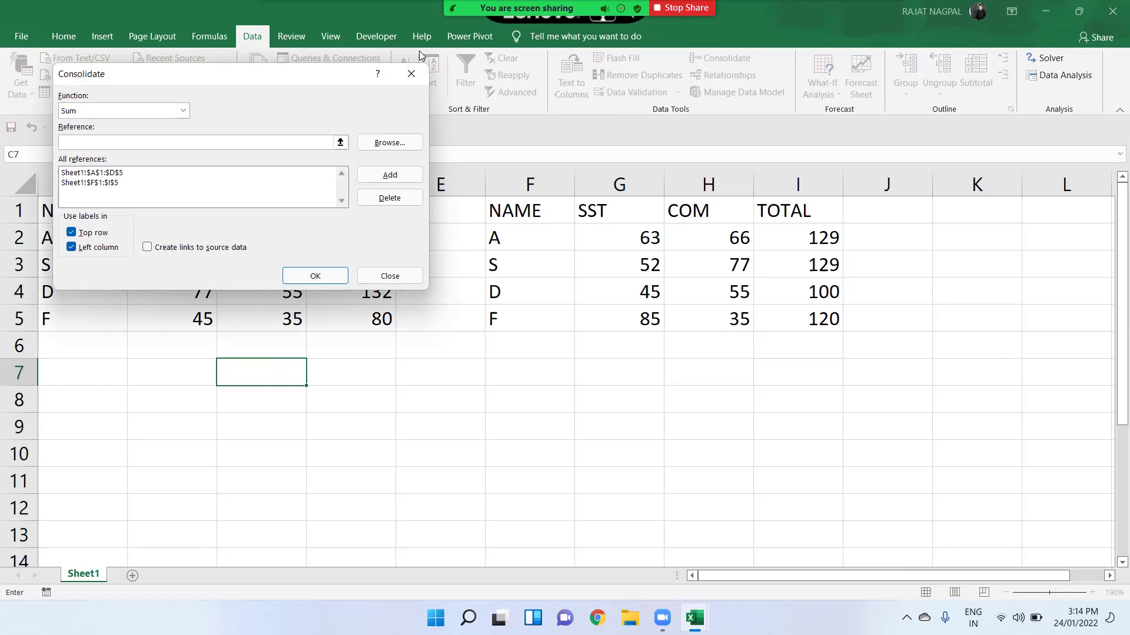
{"action": "left_click_drag", "start_coordinate": [289, 76], "coordinate": [808, 144]}
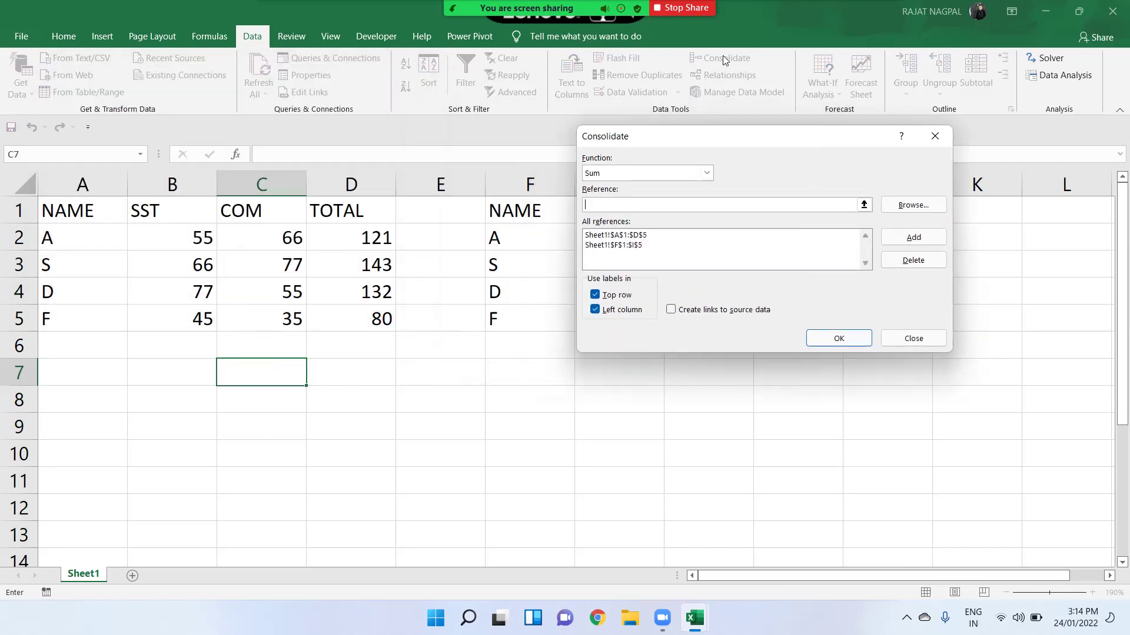
{"action": "left_click", "coordinate": [622, 247]}
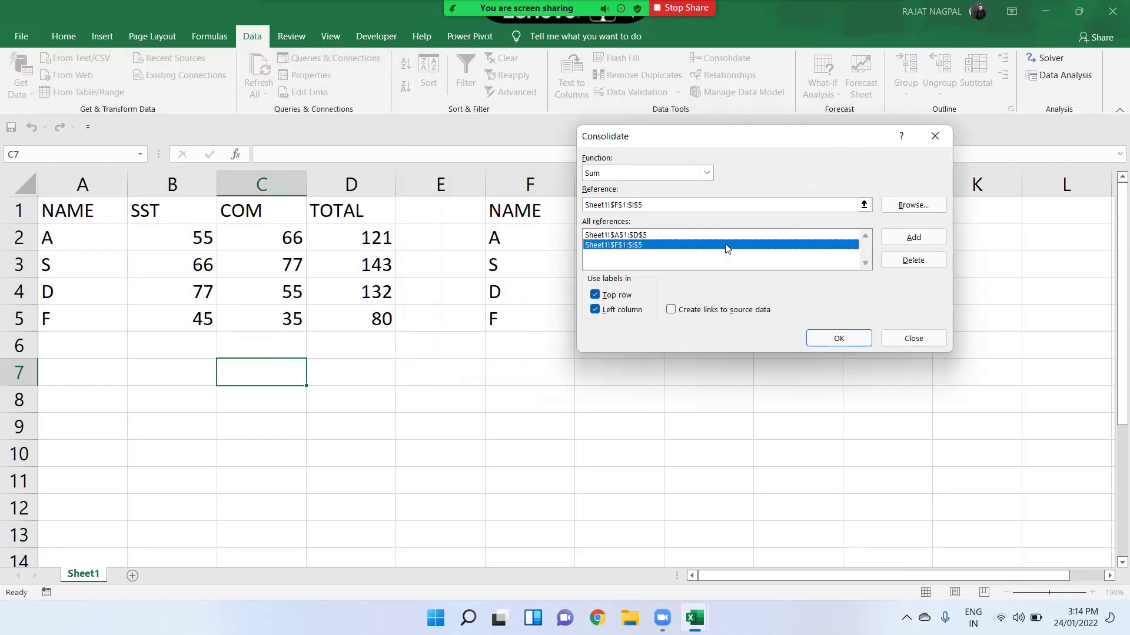
{"action": "left_click", "coordinate": [906, 260]}
{"action": "left_click", "coordinate": [701, 235]}
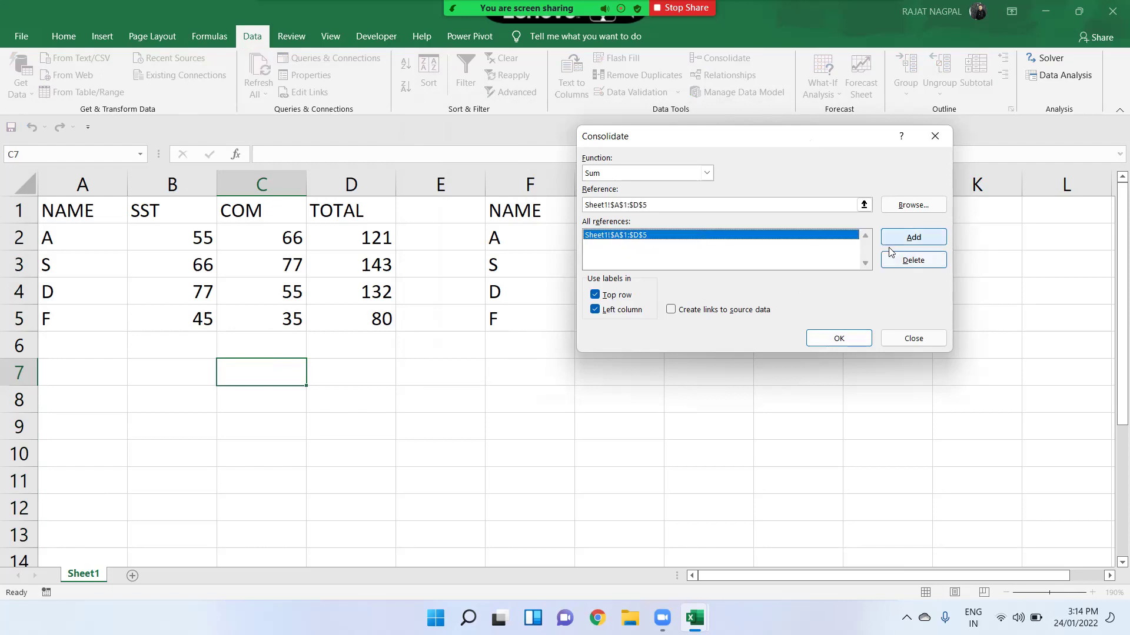
{"action": "left_click", "coordinate": [889, 260]}
Step: Add the two marks tables, A1:D5 and F1:I5, as references for the consolidation
{"action": "left_click", "coordinate": [636, 205]}
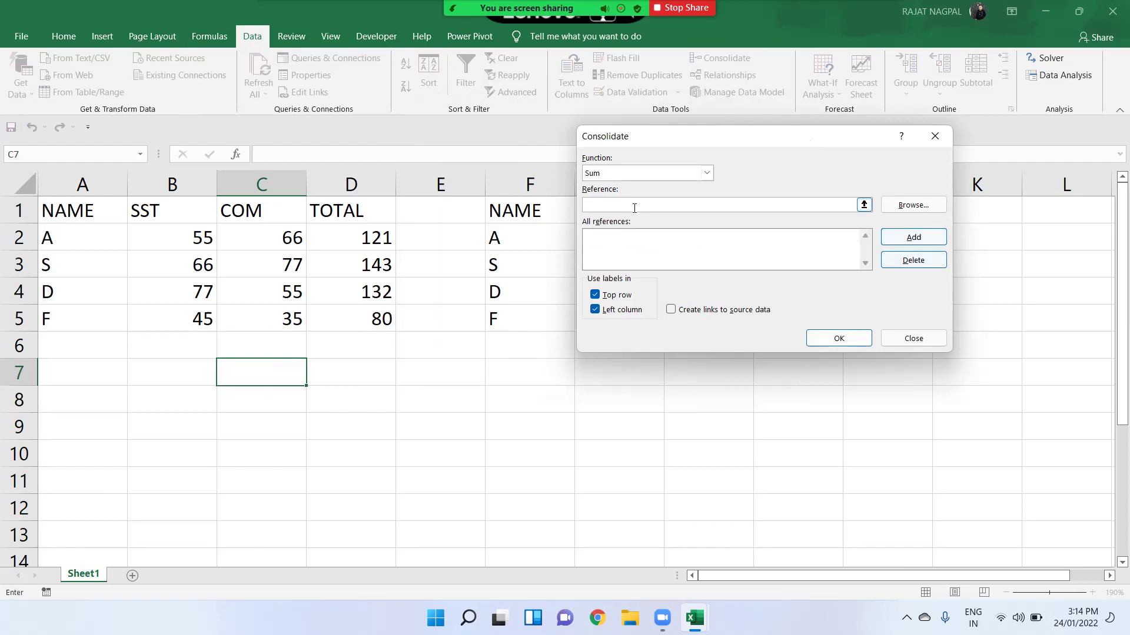
{"action": "left_click_drag", "start_coordinate": [99, 209], "coordinate": [383, 321]}
{"action": "left_click", "coordinate": [900, 237]}
{"action": "left_click_drag", "start_coordinate": [519, 206], "coordinate": [828, 323]}
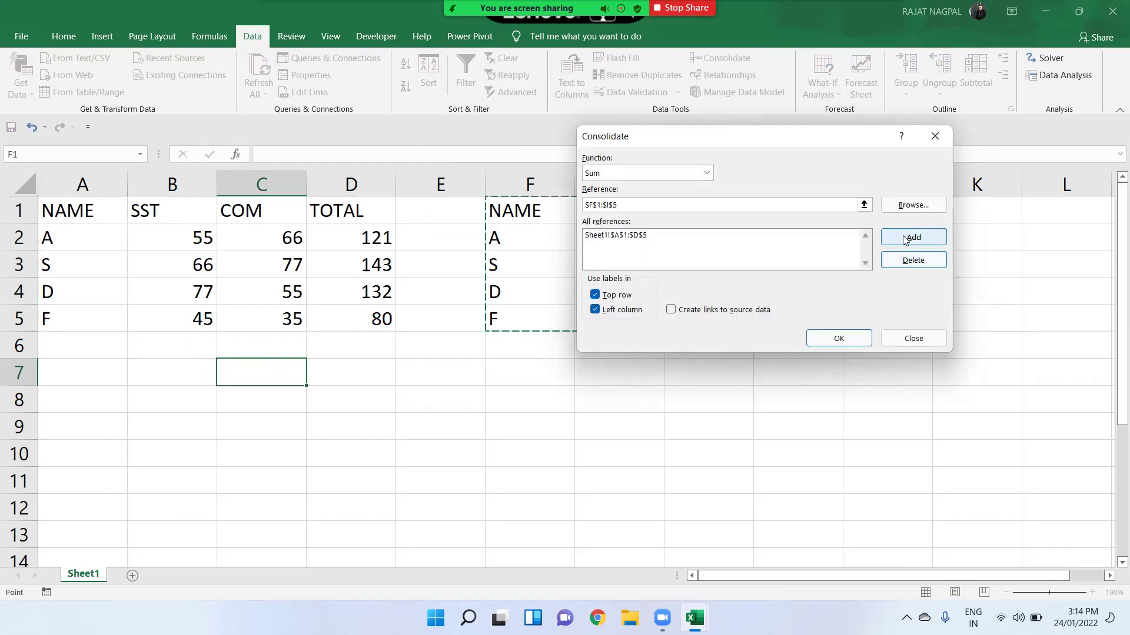
{"action": "left_click", "coordinate": [900, 237]}
Step: Keep the top row and left column labels and the Sum function, and run the consolidation
{"action": "double_click", "coordinate": [600, 298]}
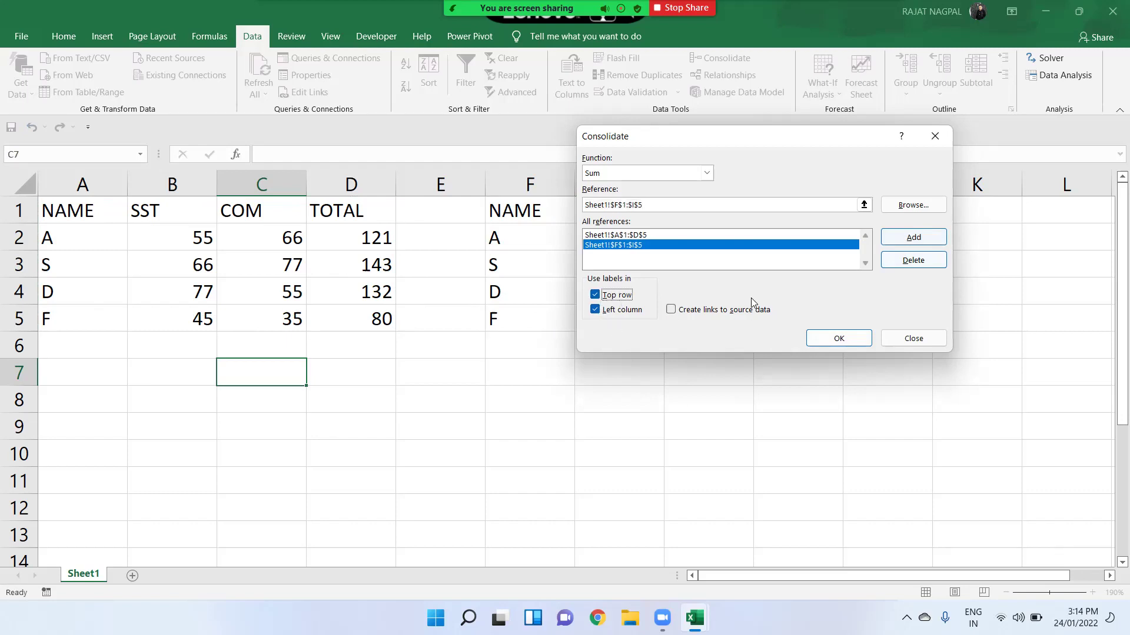
{"action": "left_click", "coordinate": [706, 173]}
{"action": "left_click", "coordinate": [706, 174]}
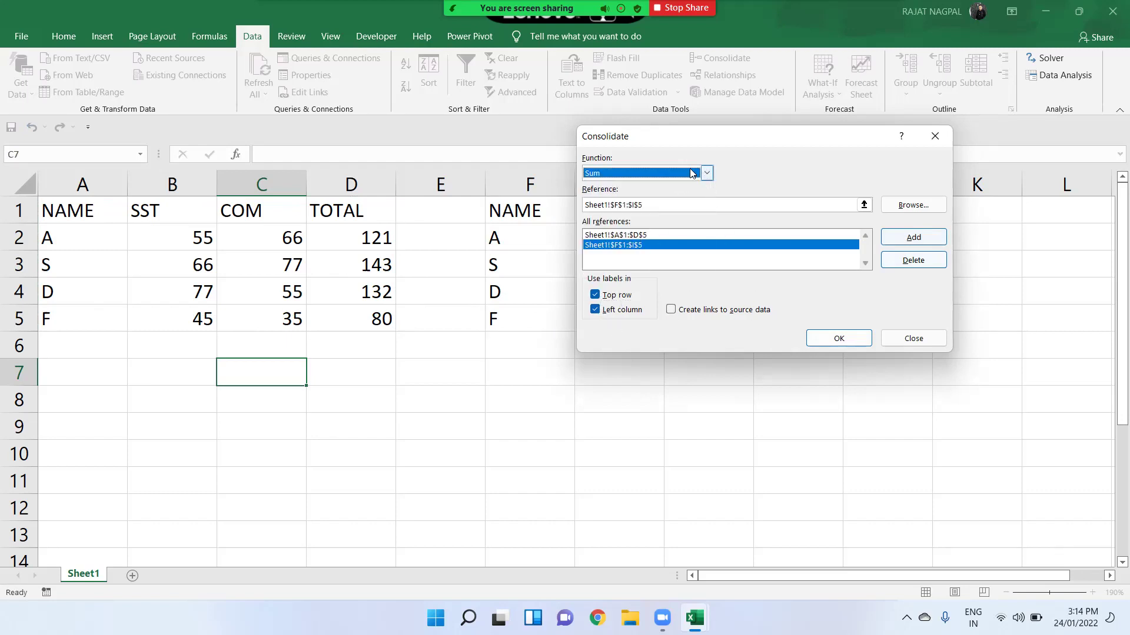
{"action": "left_click", "coordinate": [834, 338]}
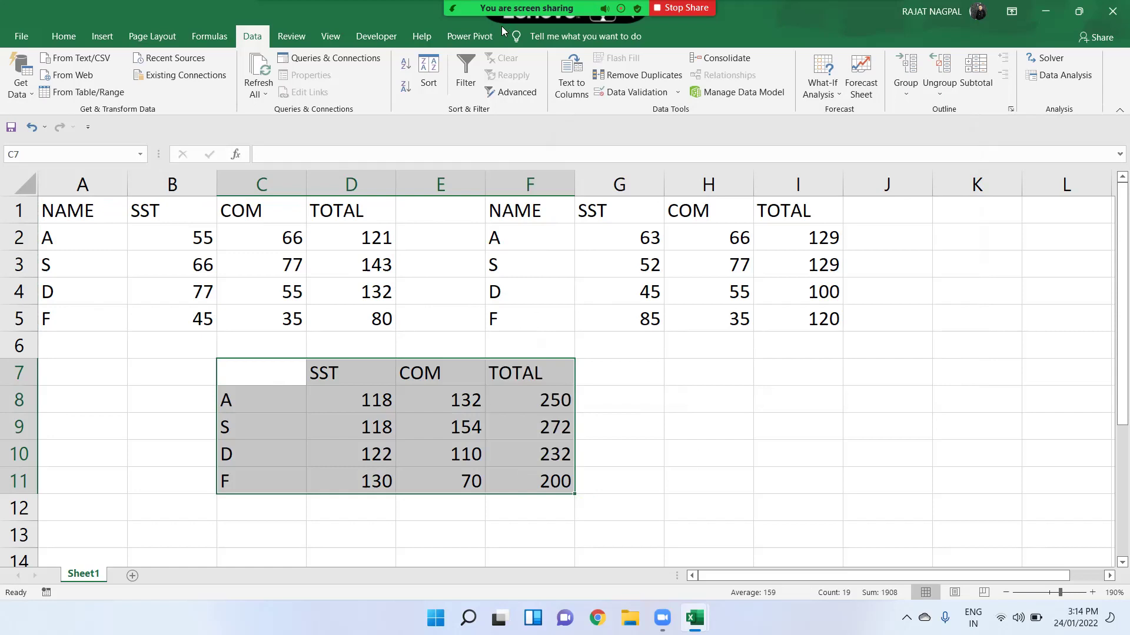
{"action": "mouse_move", "coordinate": [501, 26]}
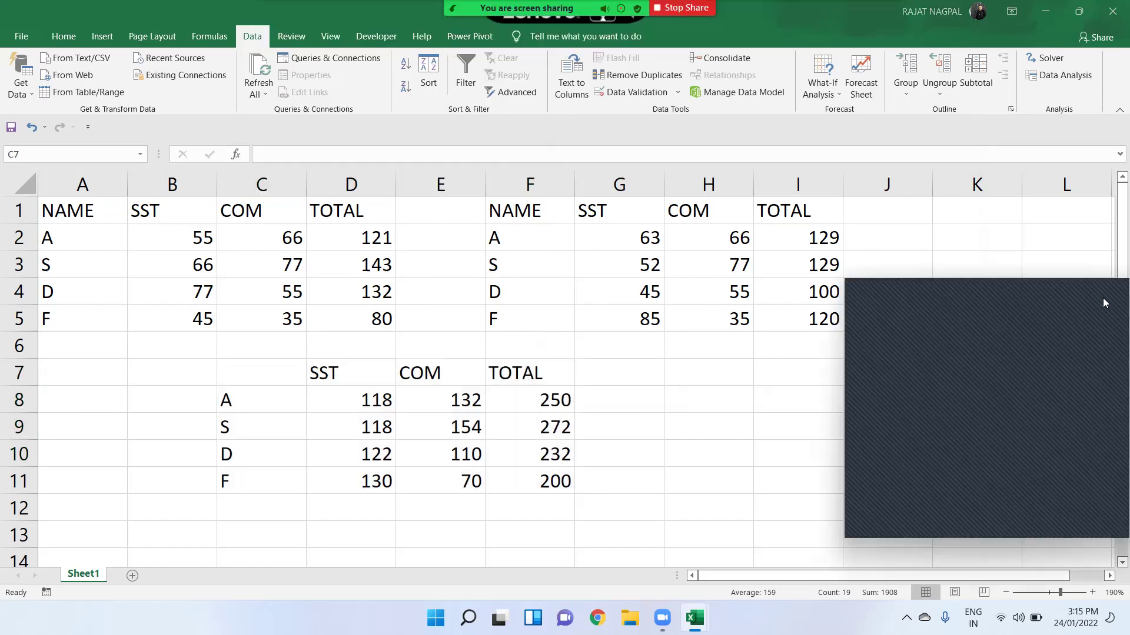
{"action": "left_click", "coordinate": [1106, 298]}
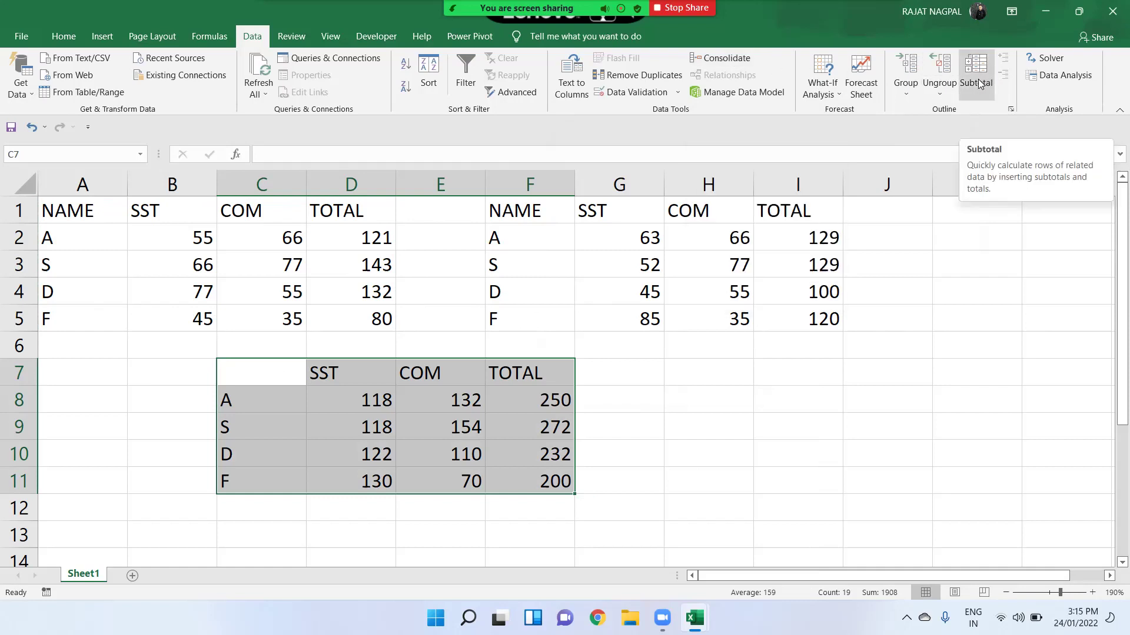
{"action": "left_click", "coordinate": [824, 88]}
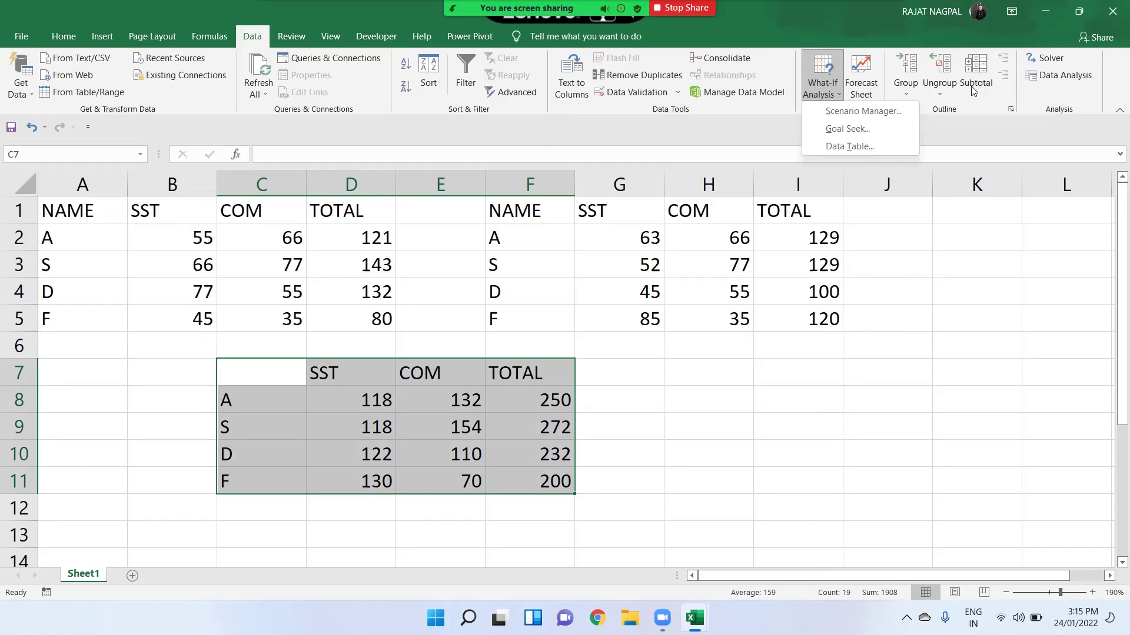
{"action": "left_click", "coordinate": [951, 262]}
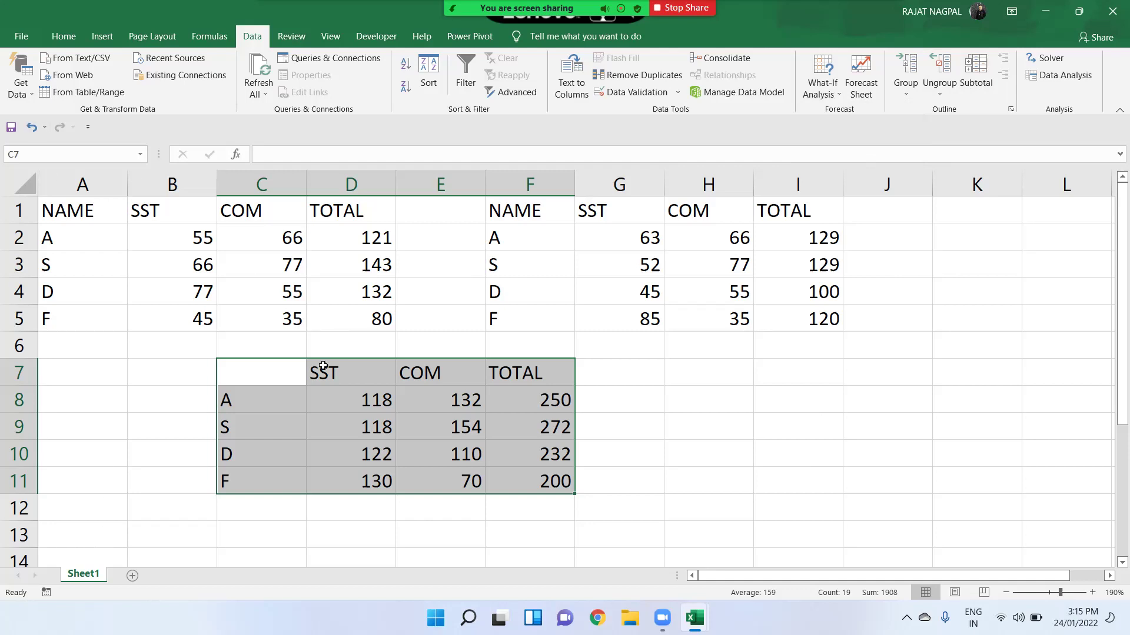
Step: Switch to the Emp Data.xlsx workbook and go to the start of the employee table on Sheet1
{"action": "left_click", "coordinate": [481, 353]}
{"action": "key", "text": "alt+Tab"}
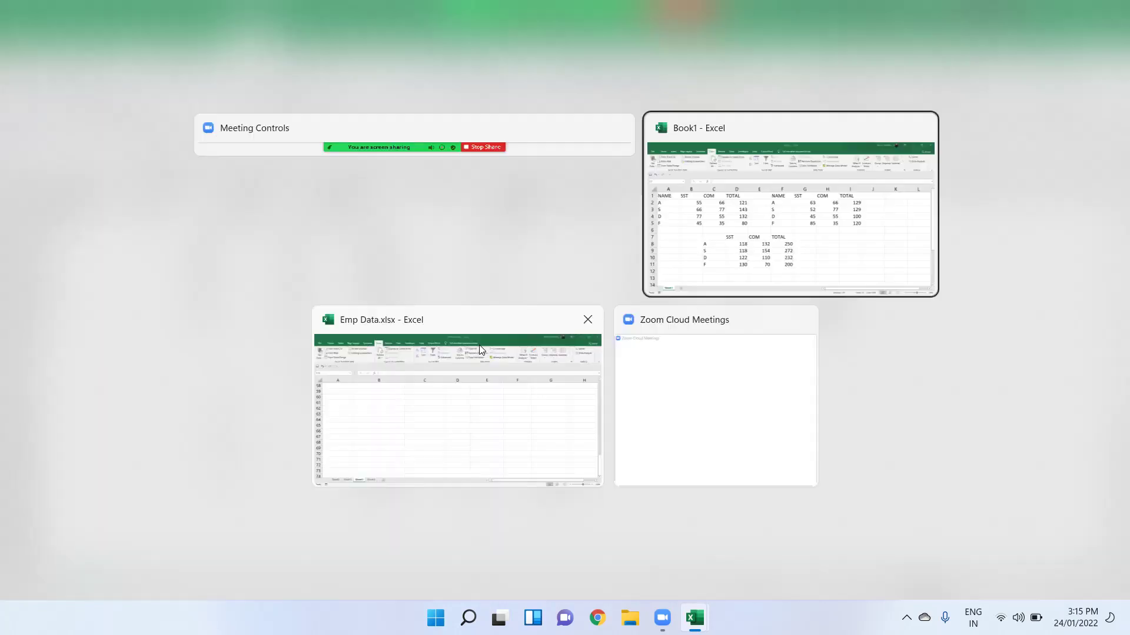
{"action": "left_click", "coordinate": [476, 340]}
{"action": "scroll", "coordinate": [457, 412], "scroll_direction": "up", "scroll_amount": 12}
{"action": "scroll", "coordinate": [458, 425], "scroll_direction": "up", "scroll_amount": 7}
{"action": "left_click", "coordinate": [376, 300]}
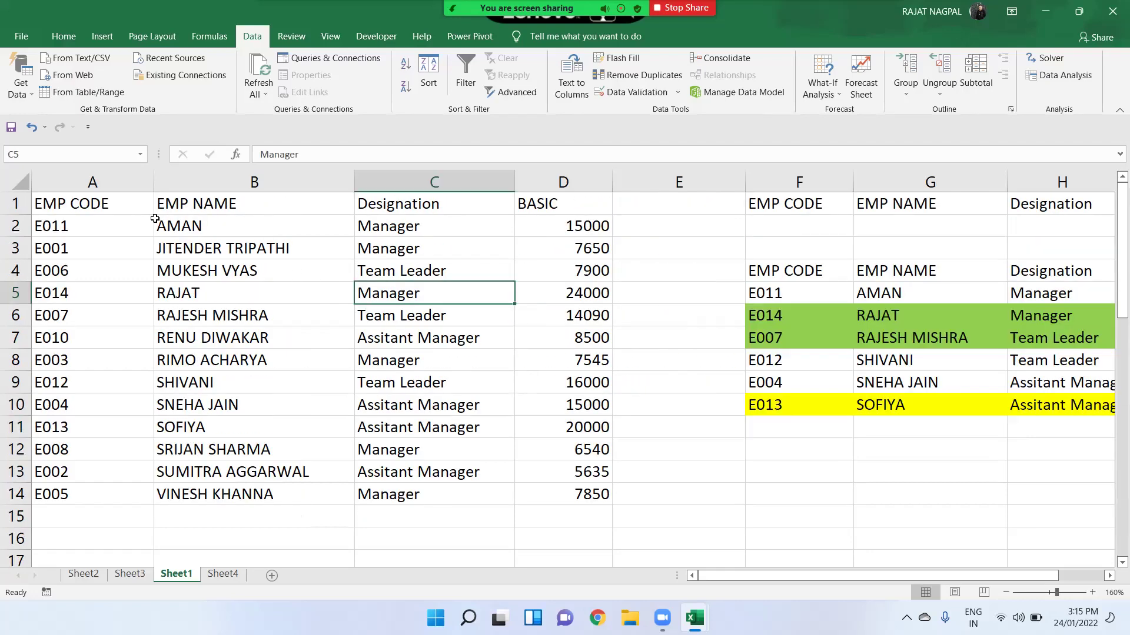
Step: Examine the employee table in A1:D14, especially its Designation and BASIC columns
{"action": "left_click_drag", "start_coordinate": [138, 211], "coordinate": [556, 486]}
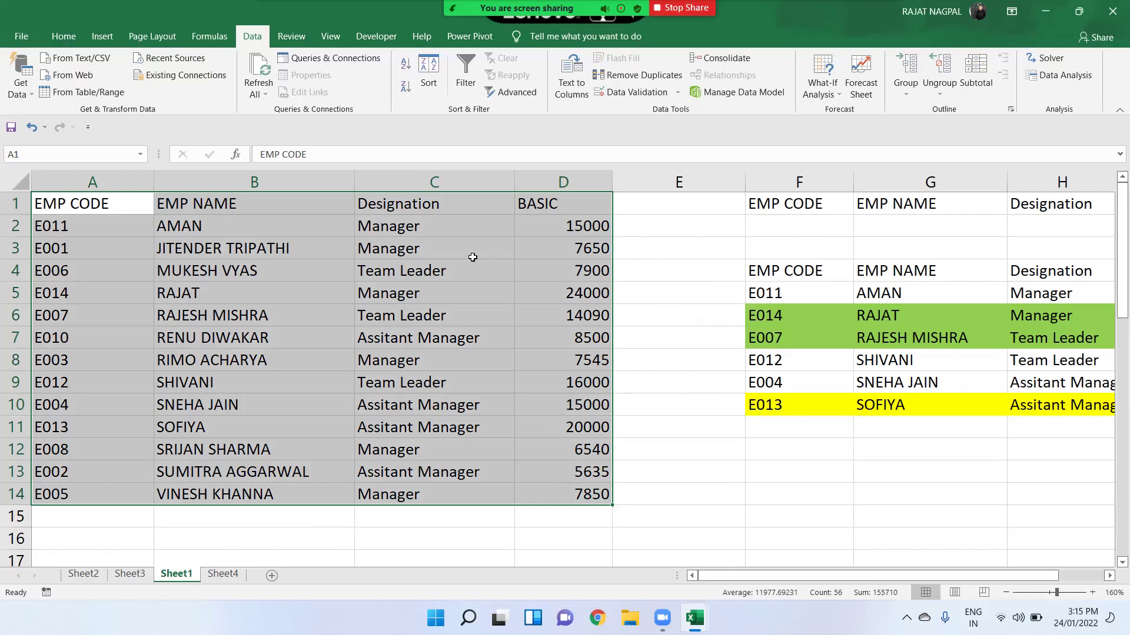
{"action": "left_click_drag", "start_coordinate": [429, 229], "coordinate": [429, 252]}
{"action": "left_click_drag", "start_coordinate": [586, 226], "coordinate": [588, 404]}
{"action": "left_click", "coordinate": [433, 274]}
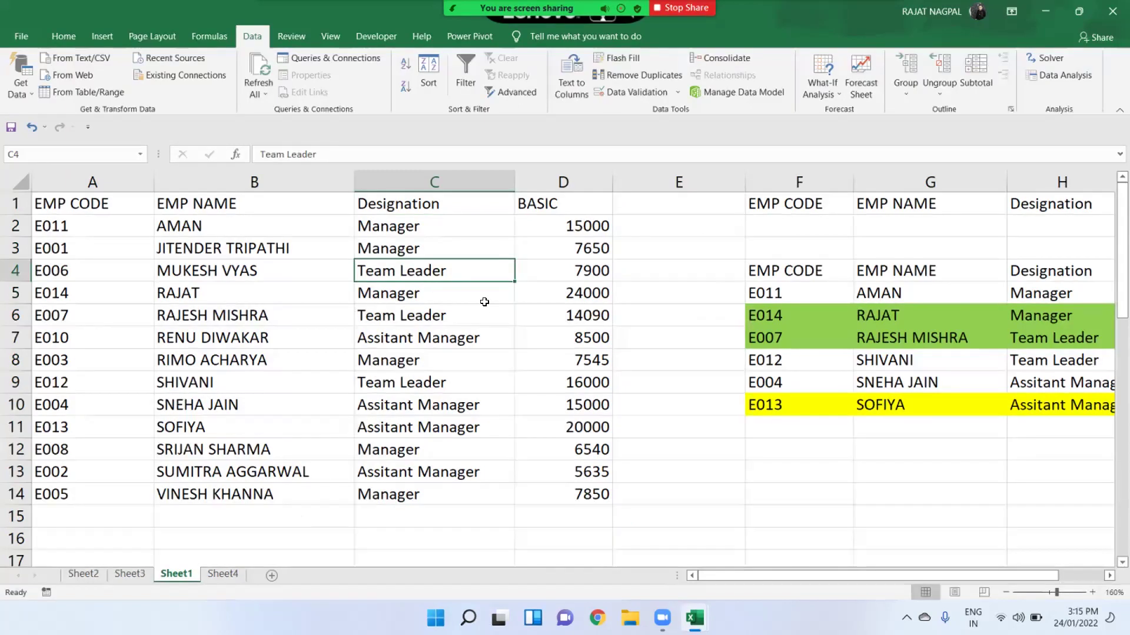
{"action": "left_click_drag", "start_coordinate": [427, 229], "coordinate": [444, 499]}
{"action": "left_click_drag", "start_coordinate": [553, 227], "coordinate": [579, 491]}
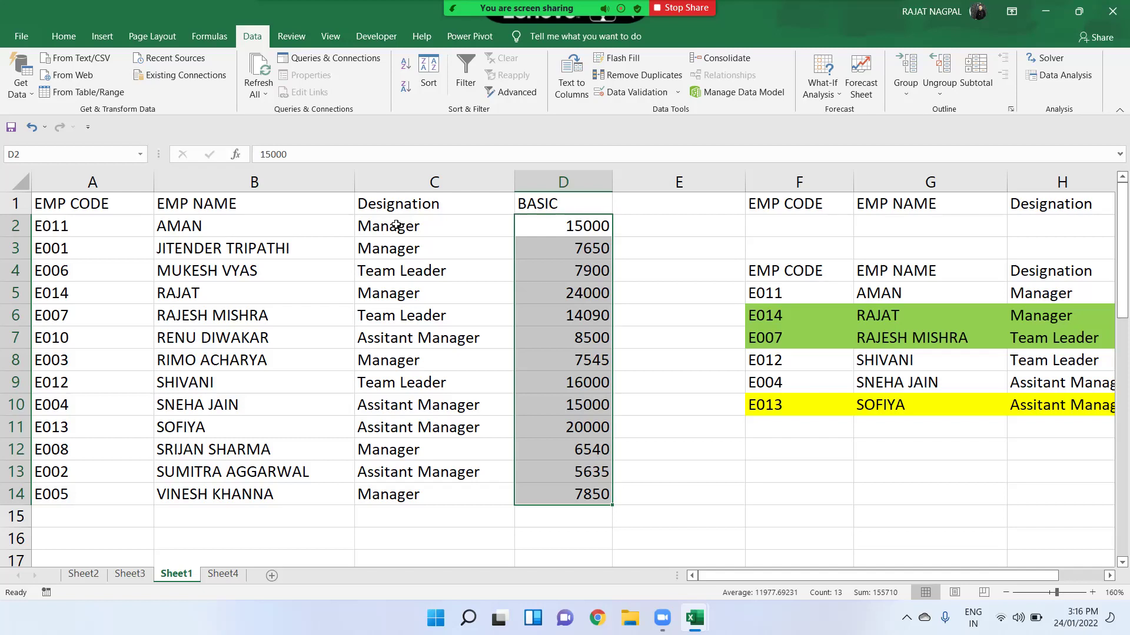
Step: Sort the employee table in ascending order by Designation, expanding the selection to the adjacent columns
{"action": "left_click_drag", "start_coordinate": [394, 223], "coordinate": [398, 495]}
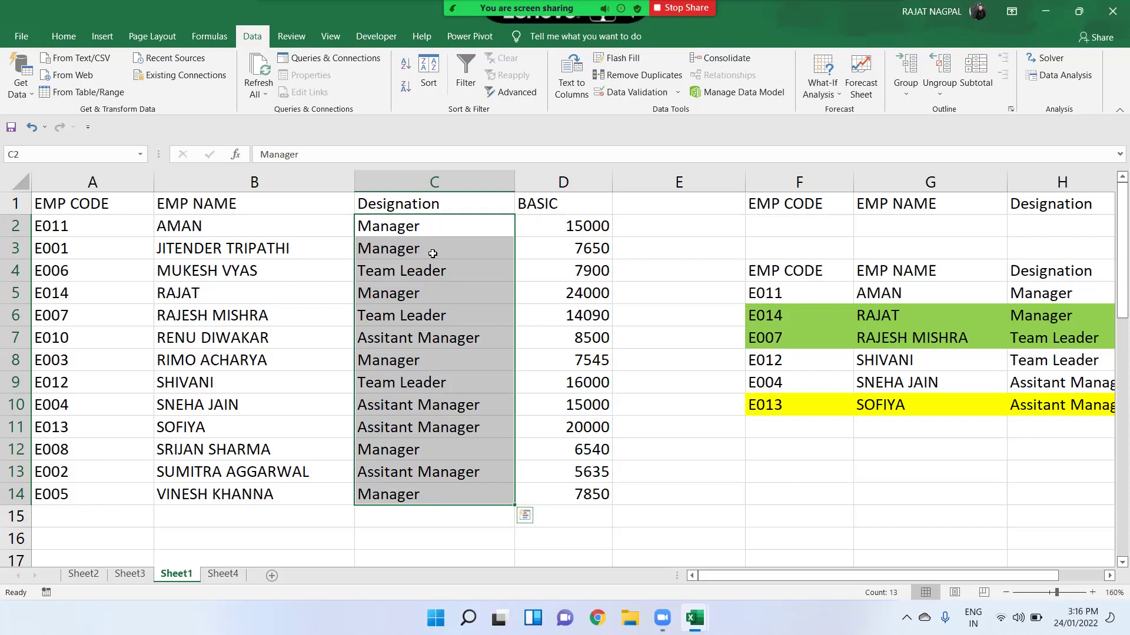
{"action": "left_click", "coordinate": [406, 68]}
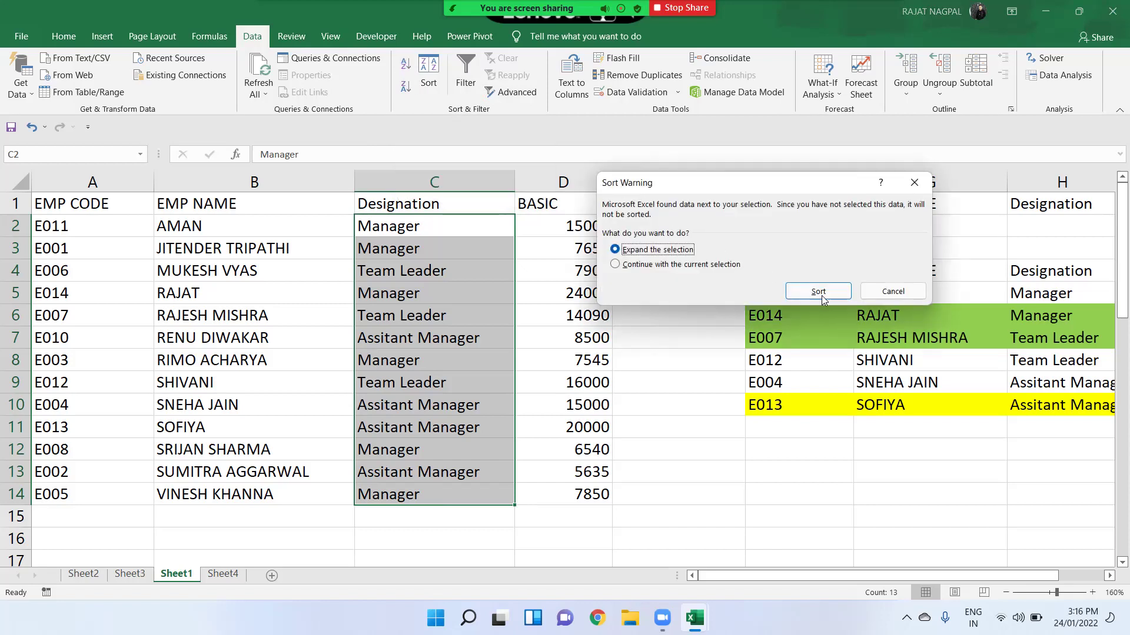
{"action": "left_click", "coordinate": [818, 292]}
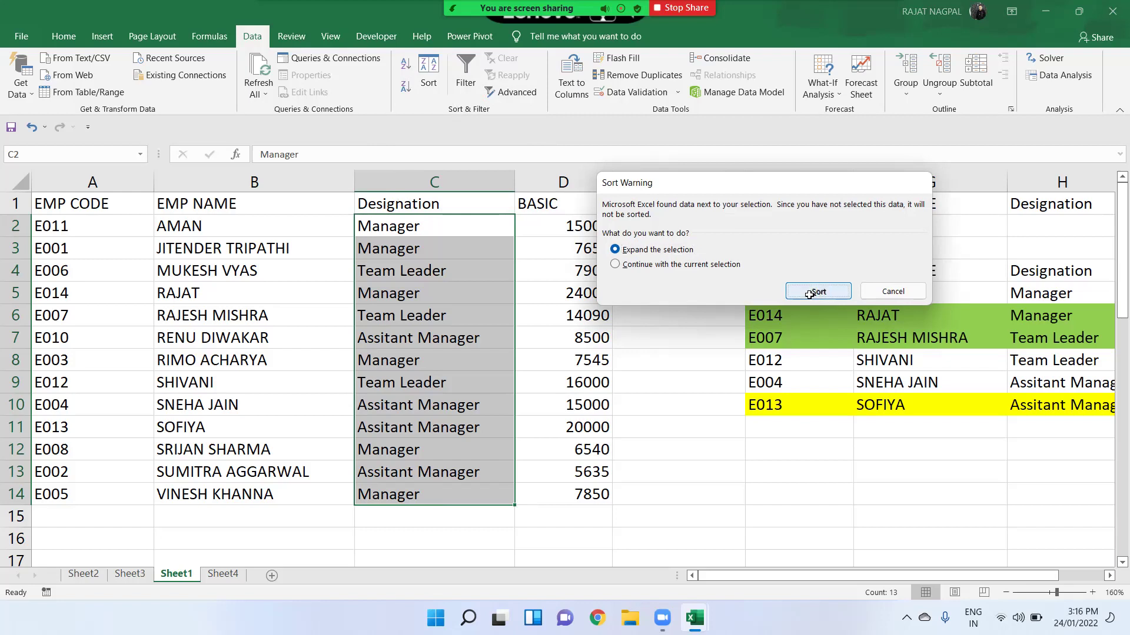
Step: Check how the designations in C2:C14 are grouped in the sorted employee table
{"action": "left_click_drag", "start_coordinate": [448, 224], "coordinate": [406, 495]}
{"action": "left_click_drag", "start_coordinate": [412, 226], "coordinate": [417, 490]}
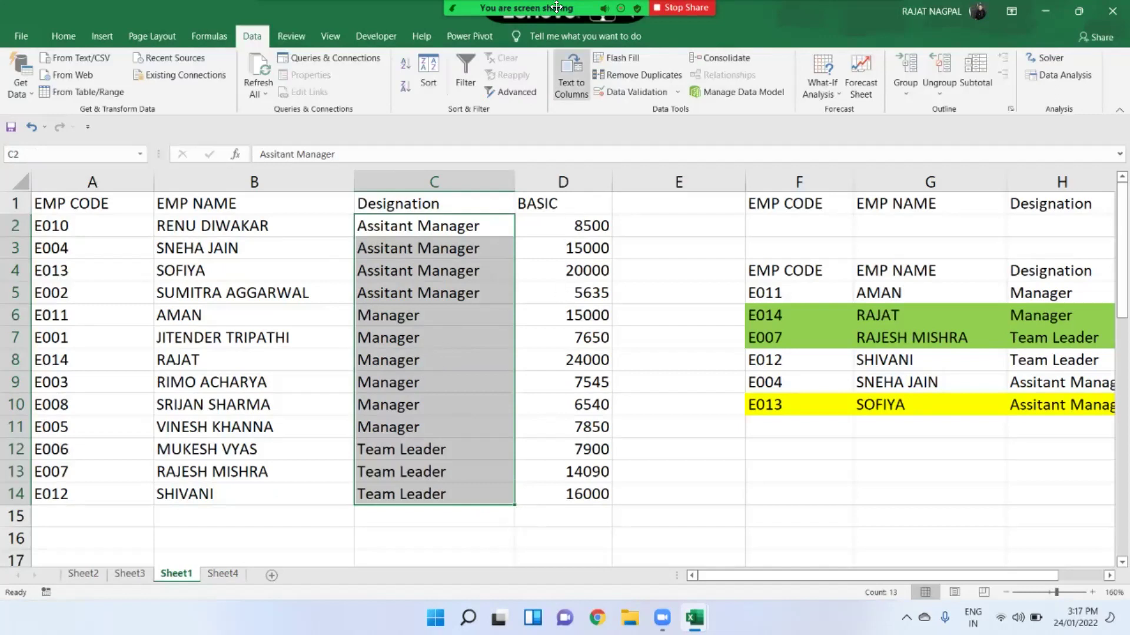
{"action": "mouse_move", "coordinate": [560, 14]}
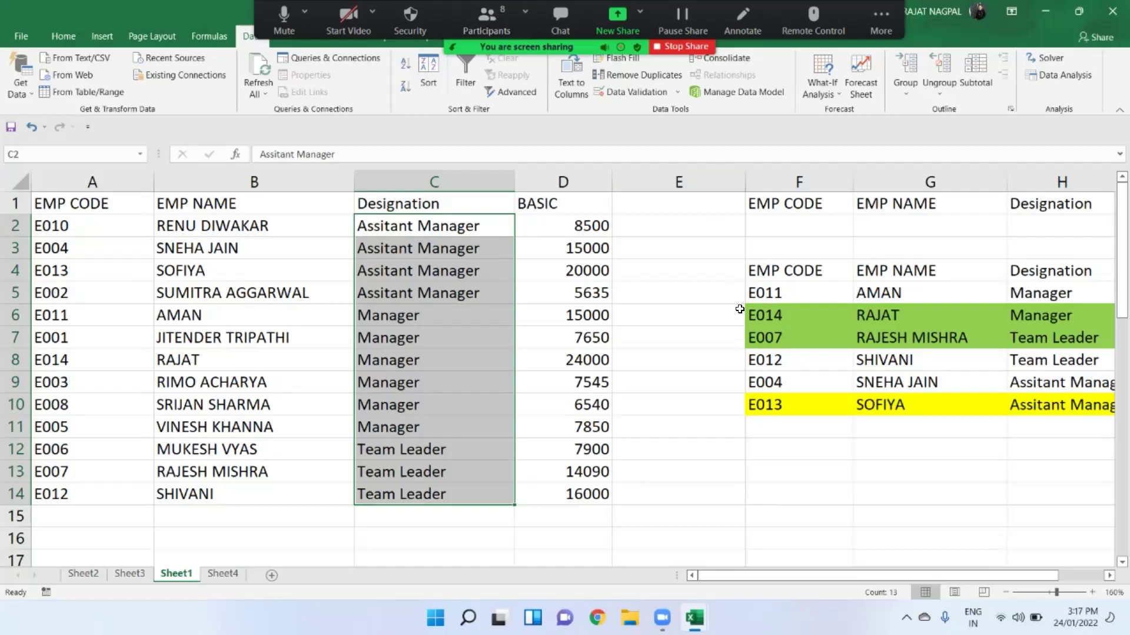
{"action": "left_click_drag", "start_coordinate": [460, 228], "coordinate": [457, 484]}
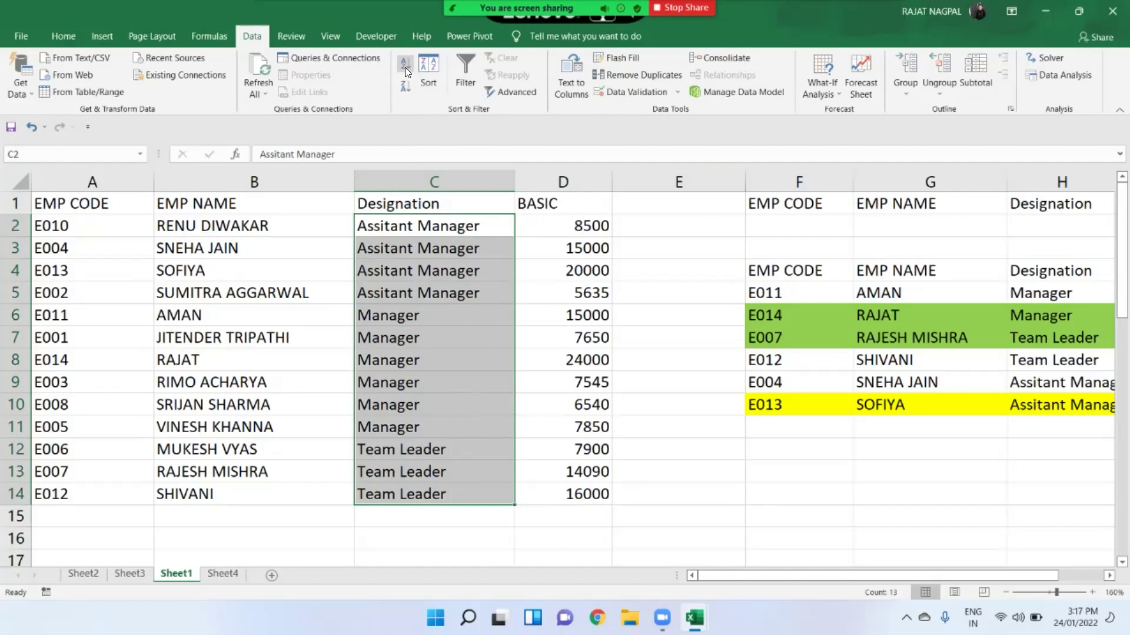
Step: Add subtotals to the employee table A1:D14 that sum BASIC at each change in Designation
{"action": "left_click_drag", "start_coordinate": [126, 204], "coordinate": [576, 496]}
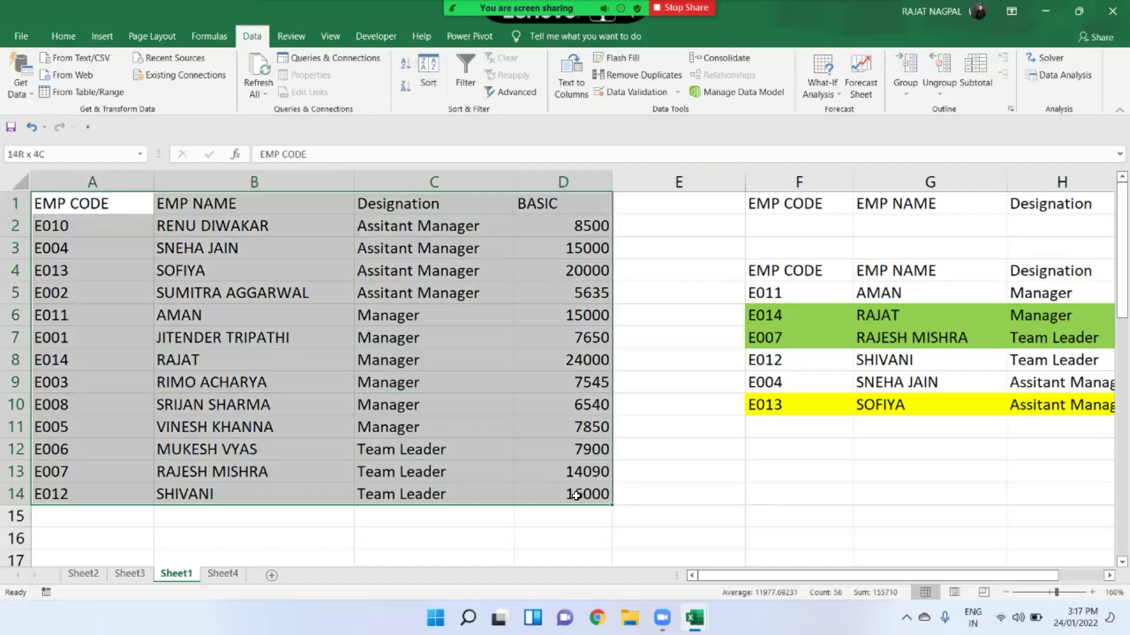
{"action": "left_click", "coordinate": [973, 69]}
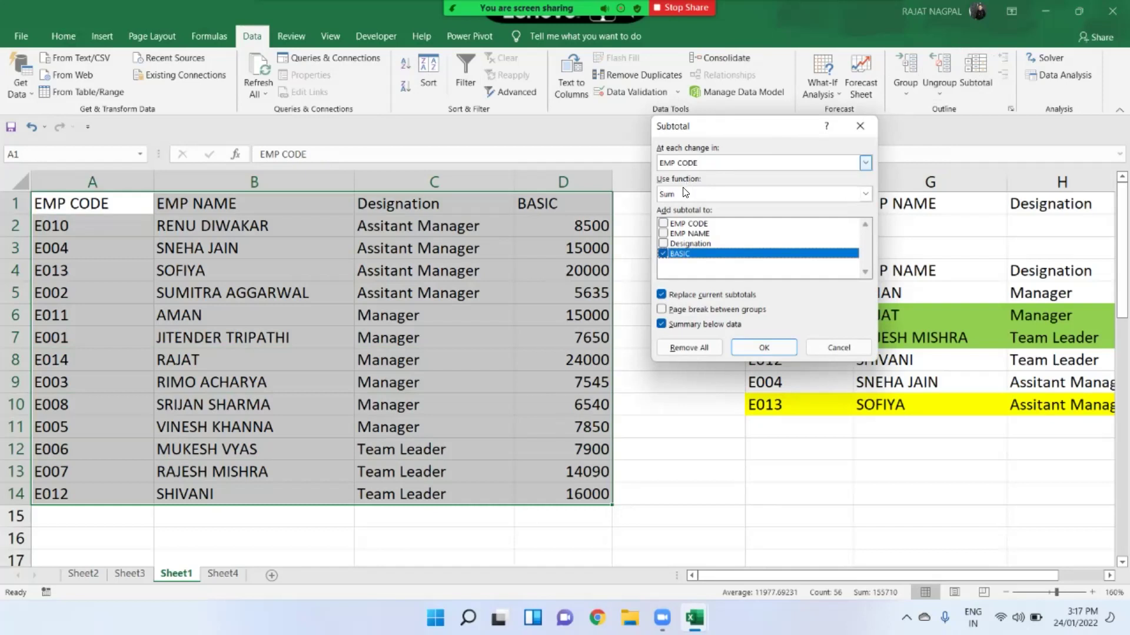
{"action": "left_click", "coordinate": [696, 162]}
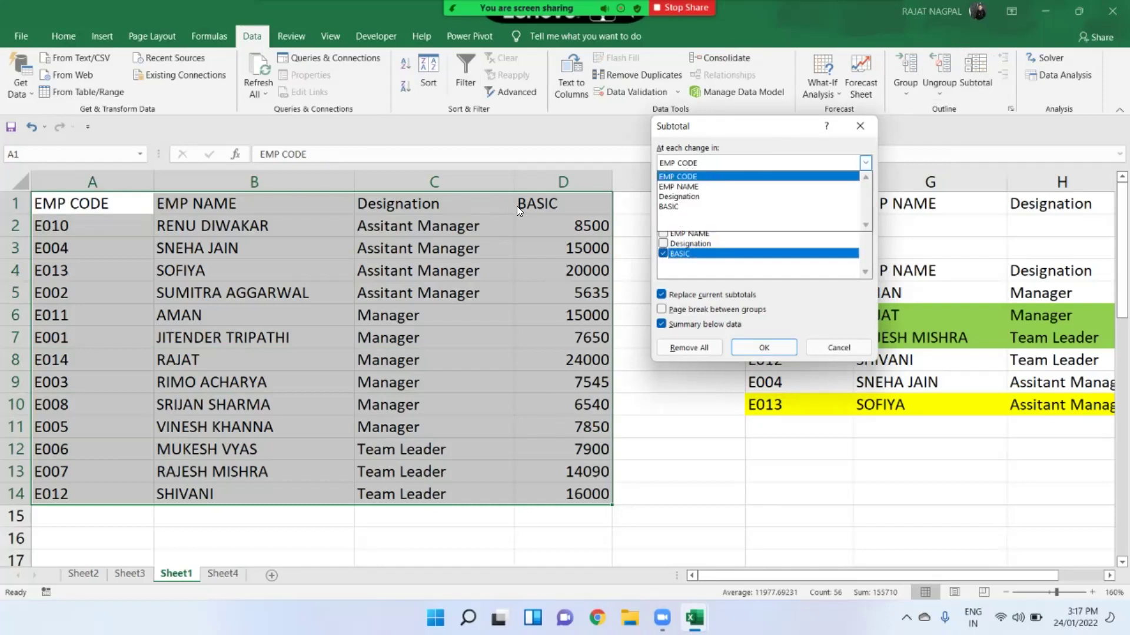
{"action": "left_click", "coordinate": [674, 197]}
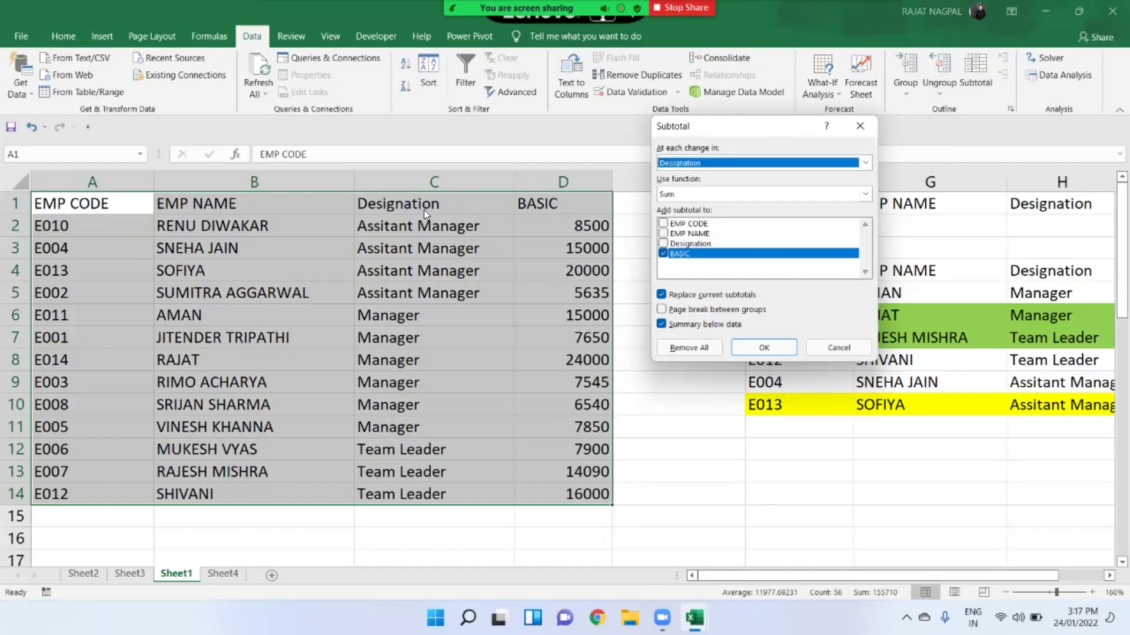
{"action": "left_click", "coordinate": [701, 196]}
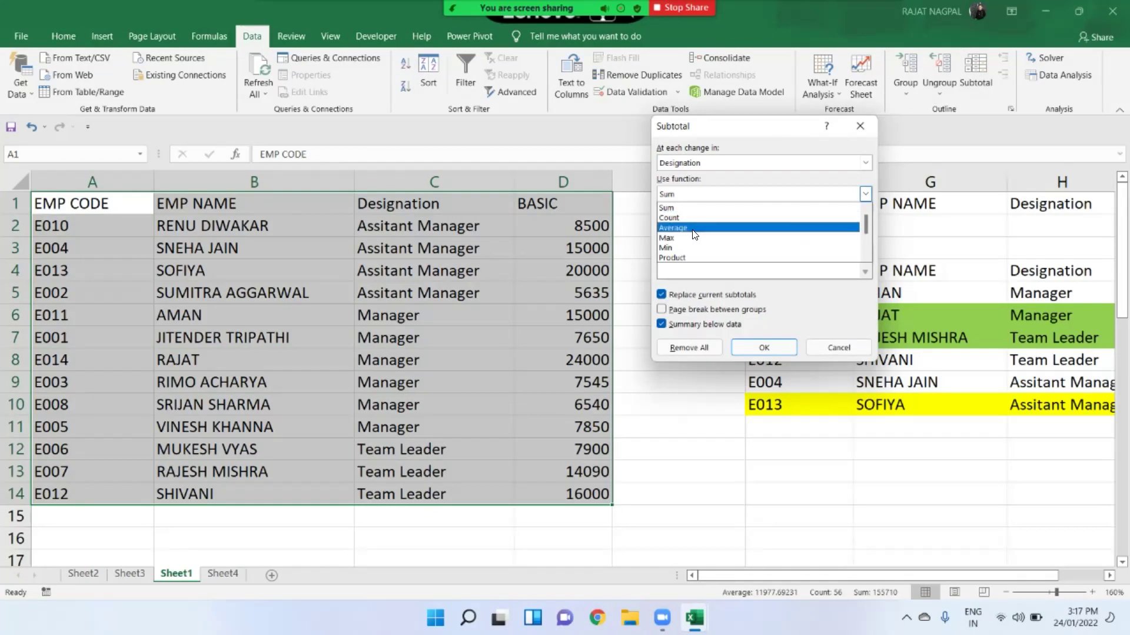
{"action": "left_click", "coordinate": [703, 206]}
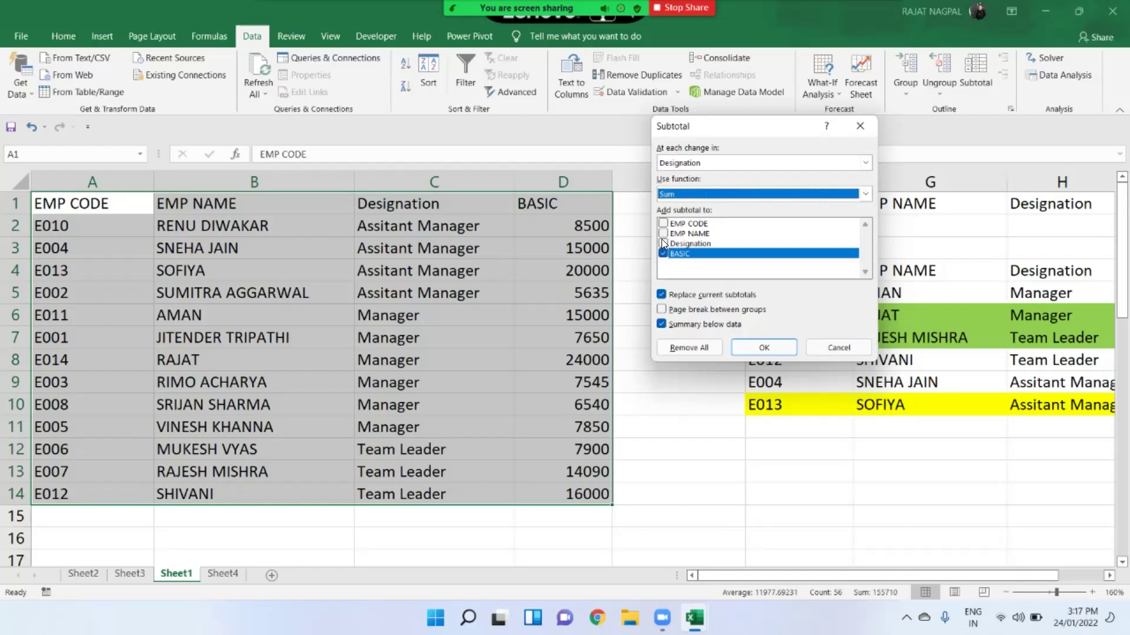
{"action": "left_click", "coordinate": [663, 254]}
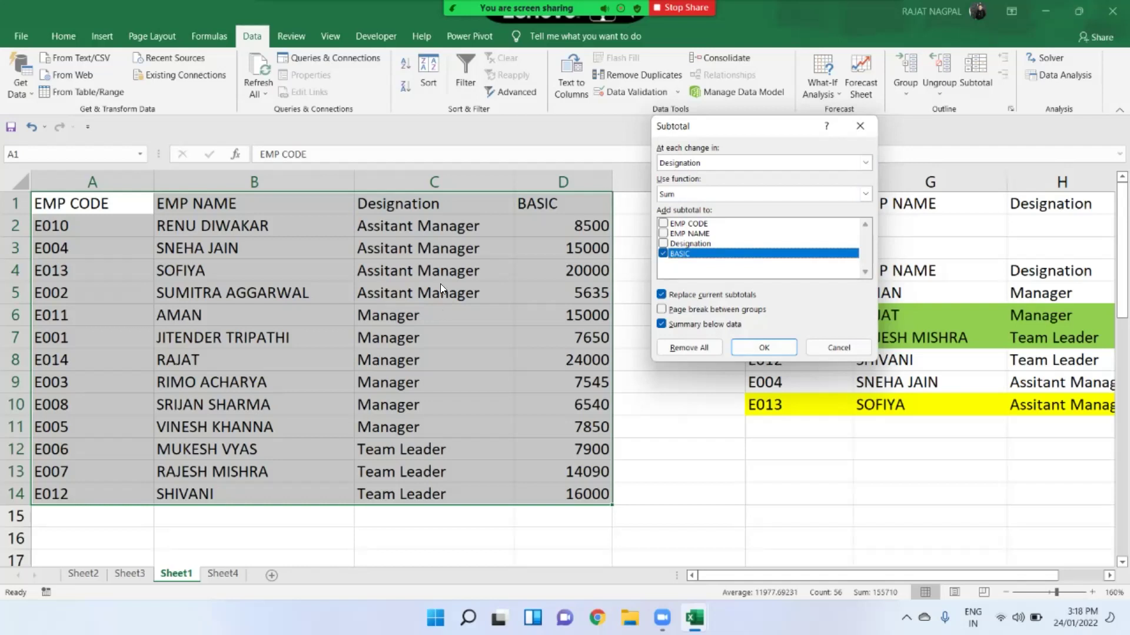
{"action": "left_click", "coordinate": [706, 163]}
{"action": "left_click", "coordinate": [706, 165]}
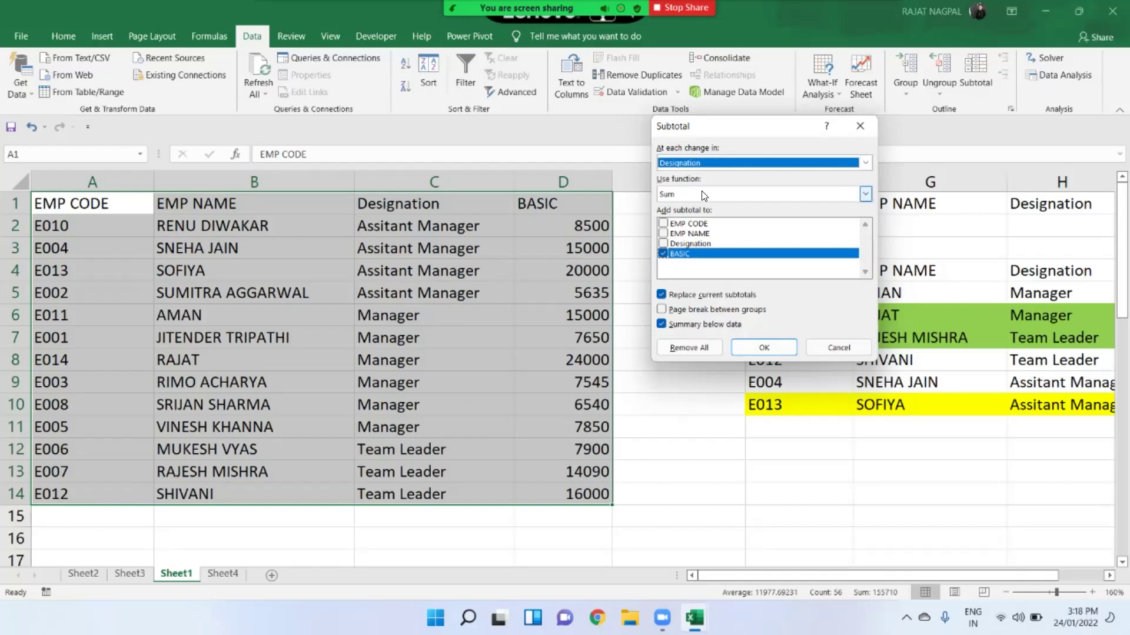
{"action": "left_click", "coordinate": [671, 198]}
{"action": "left_click", "coordinate": [671, 198]}
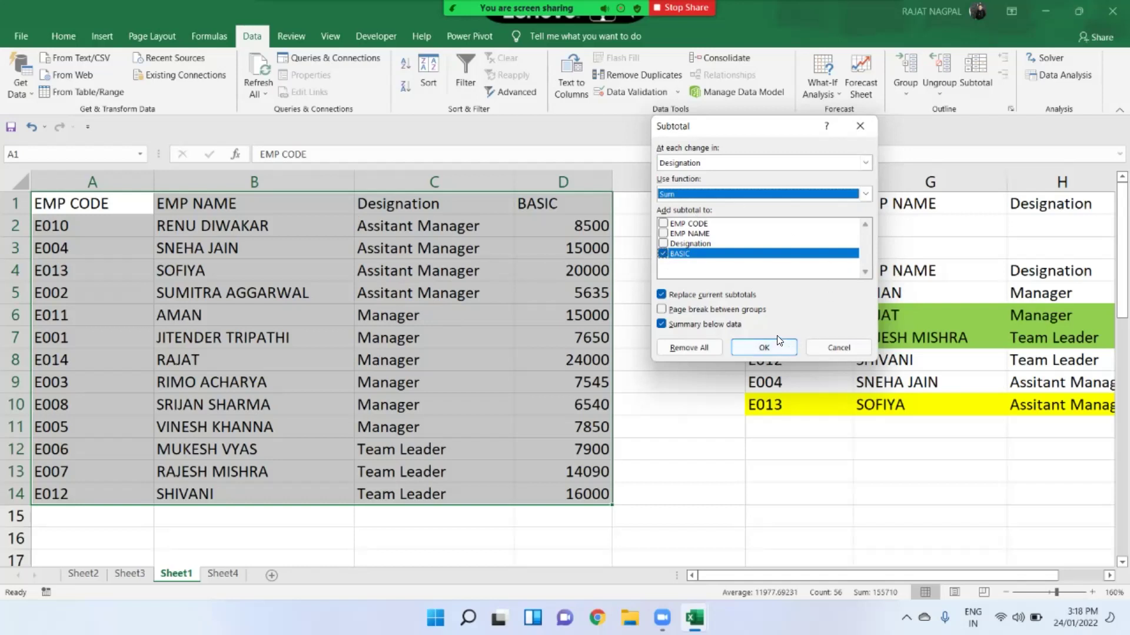
{"action": "left_click", "coordinate": [764, 347]}
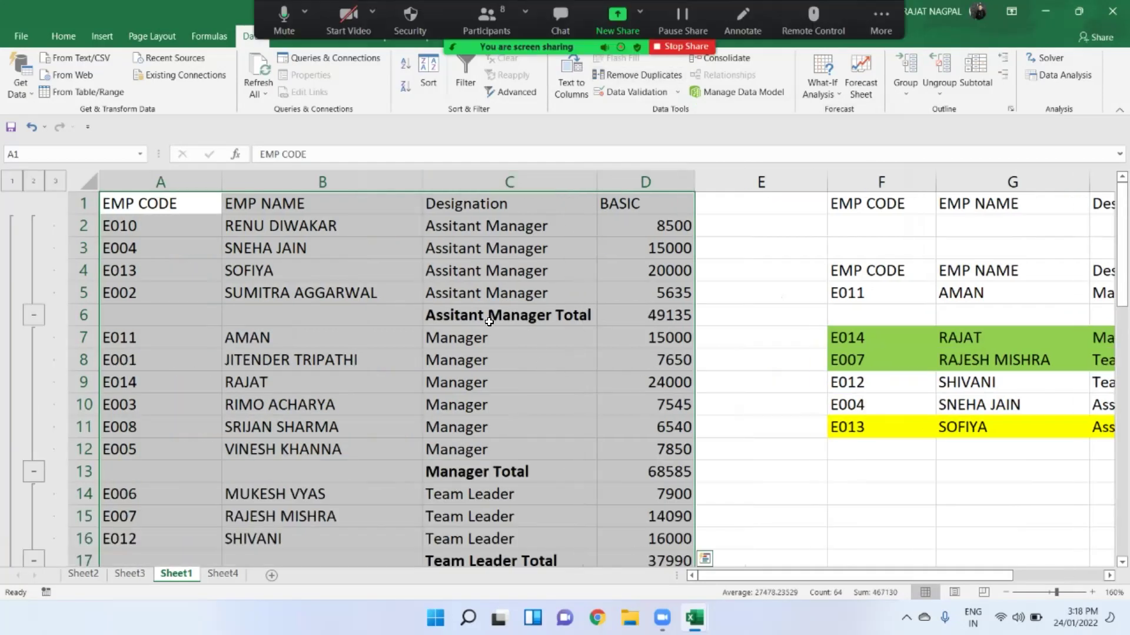
Step: Examine the total row of each designation and the grand total row in columns C and D
{"action": "left_click_drag", "start_coordinate": [542, 322], "coordinate": [636, 323]}
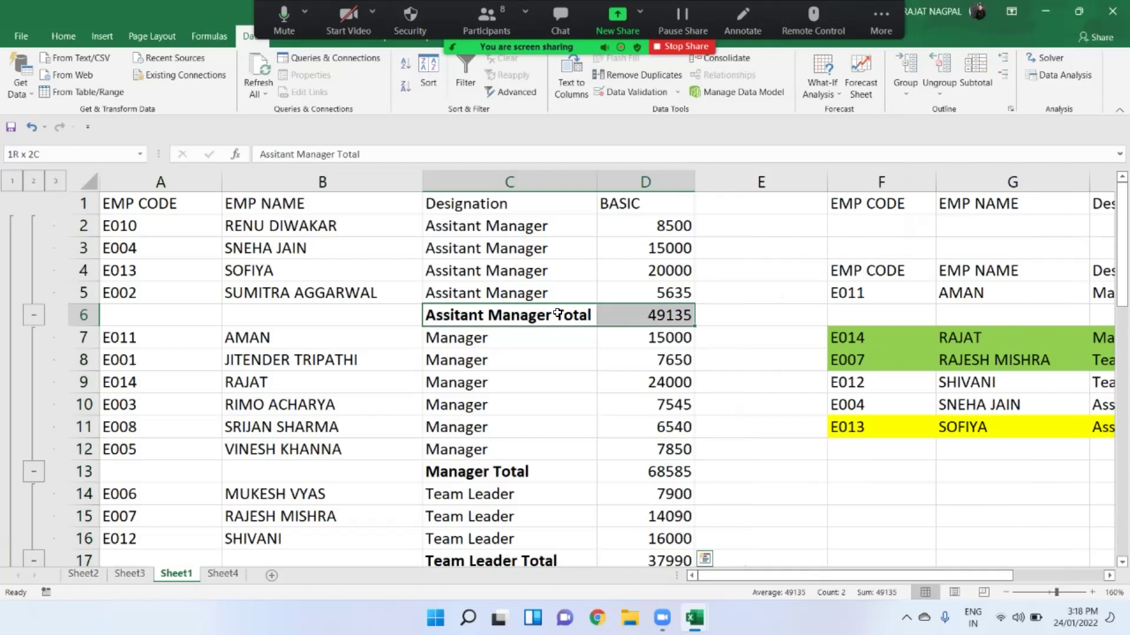
{"action": "left_click", "coordinate": [493, 314]}
{"action": "left_click_drag", "start_coordinate": [493, 315], "coordinate": [647, 320]}
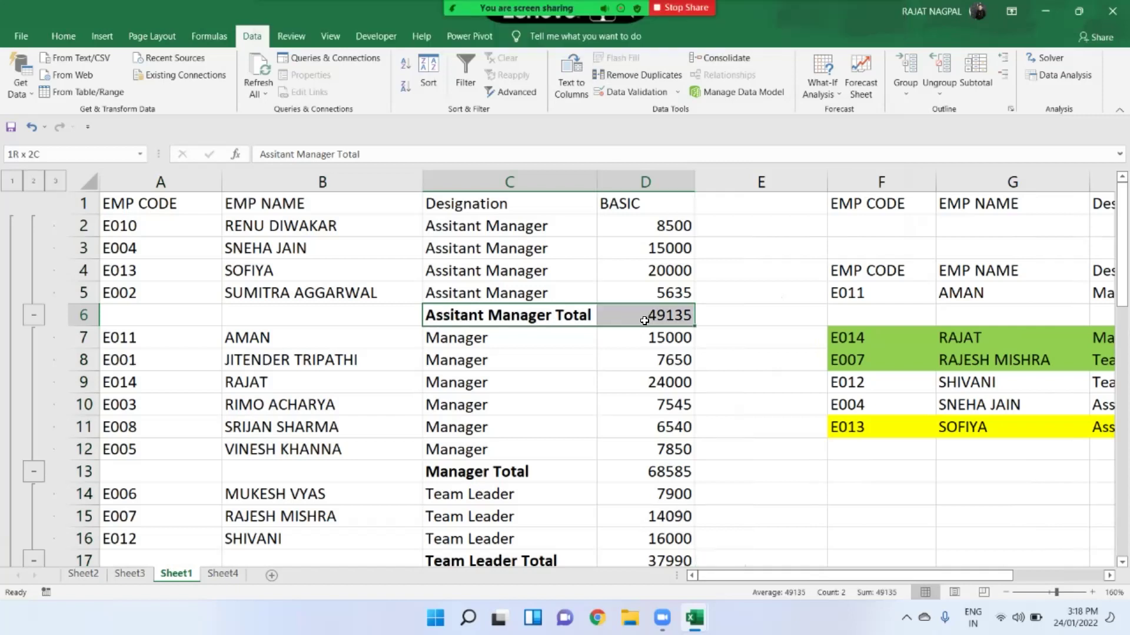
{"action": "left_click_drag", "start_coordinate": [492, 478], "coordinate": [635, 473]}
{"action": "scroll", "coordinate": [635, 474], "scroll_direction": "down", "scroll_amount": 2}
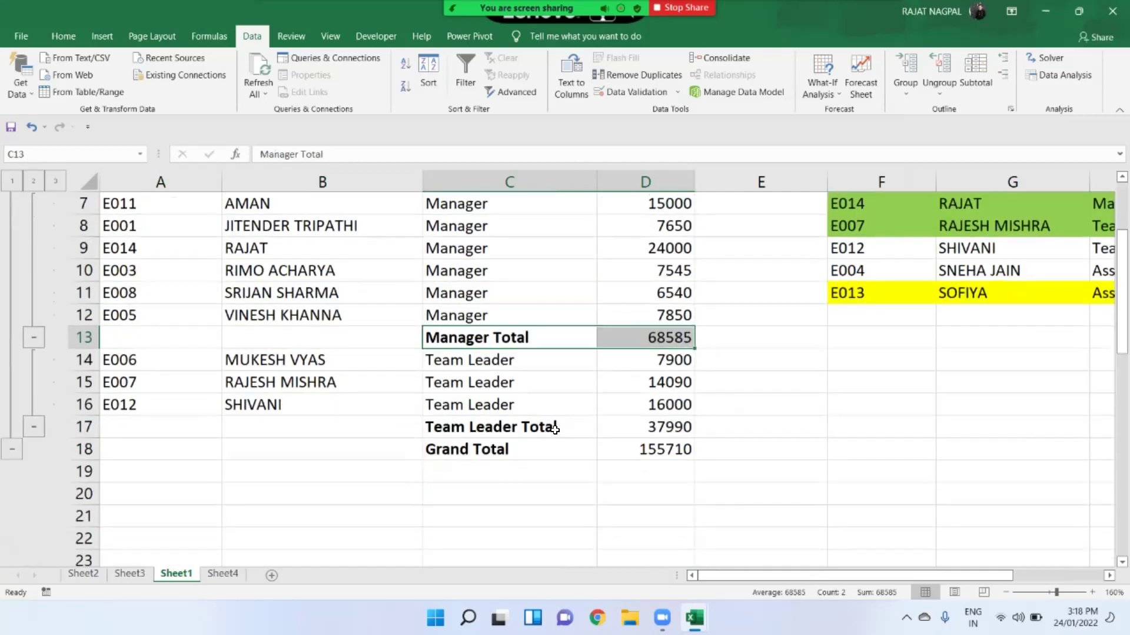
{"action": "left_click_drag", "start_coordinate": [494, 429], "coordinate": [606, 431]}
{"action": "left_click_drag", "start_coordinate": [491, 449], "coordinate": [650, 452]}
{"action": "scroll", "coordinate": [649, 453], "scroll_direction": "up", "scroll_amount": 2}
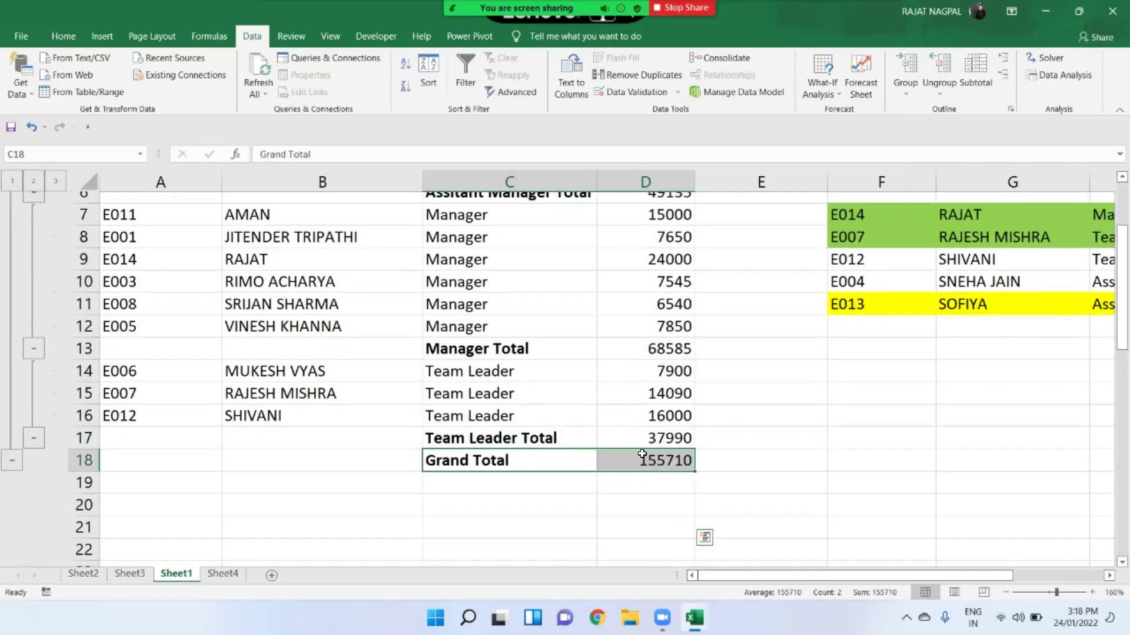
{"action": "left_click_drag", "start_coordinate": [538, 321], "coordinate": [764, 318]}
{"action": "left_click_drag", "start_coordinate": [505, 474], "coordinate": [645, 477]}
{"action": "scroll", "coordinate": [647, 486], "scroll_direction": "down", "scroll_amount": 2}
{"action": "left_click_drag", "start_coordinate": [530, 431], "coordinate": [664, 428]}
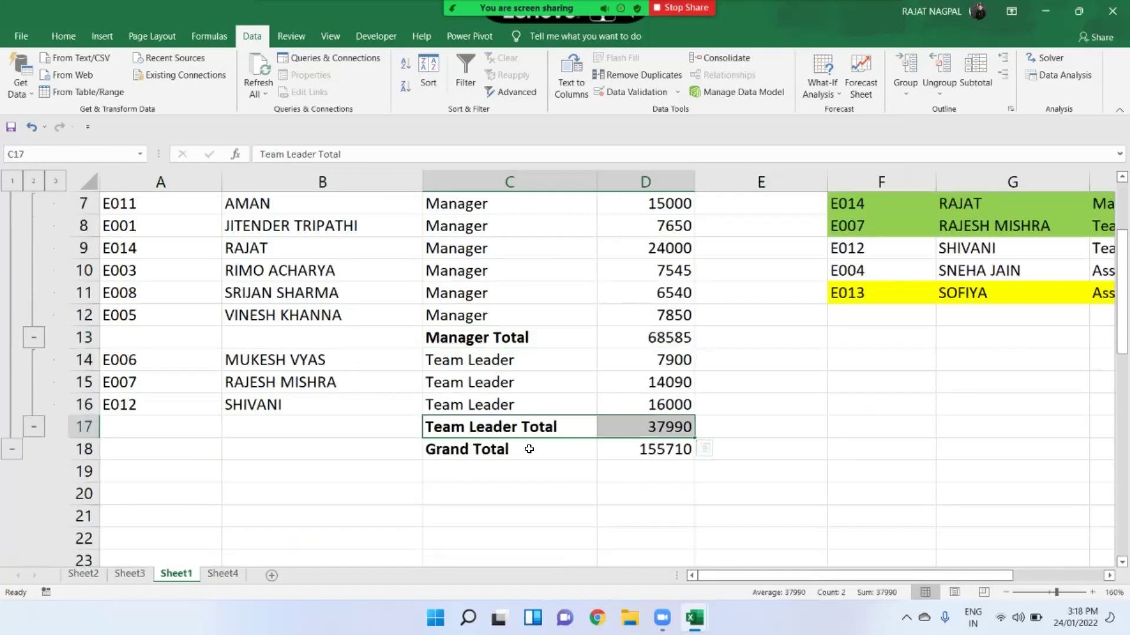
{"action": "left_click_drag", "start_coordinate": [530, 449], "coordinate": [655, 451]}
{"action": "scroll", "coordinate": [622, 417], "scroll_direction": "up", "scroll_amount": 2}
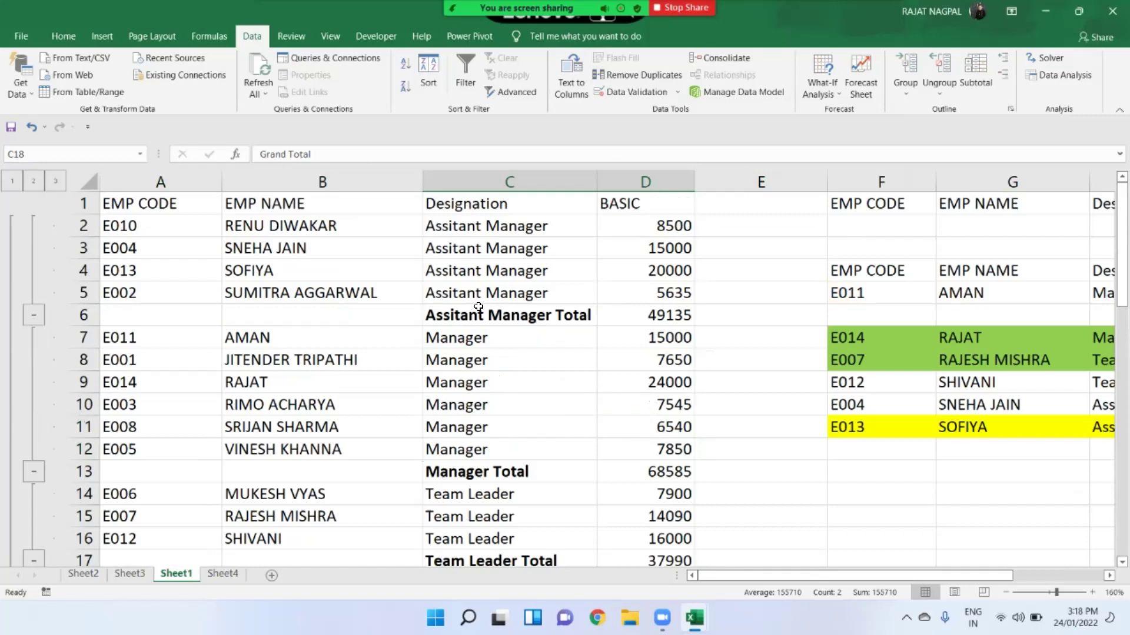
{"action": "left_click", "coordinate": [513, 323]}
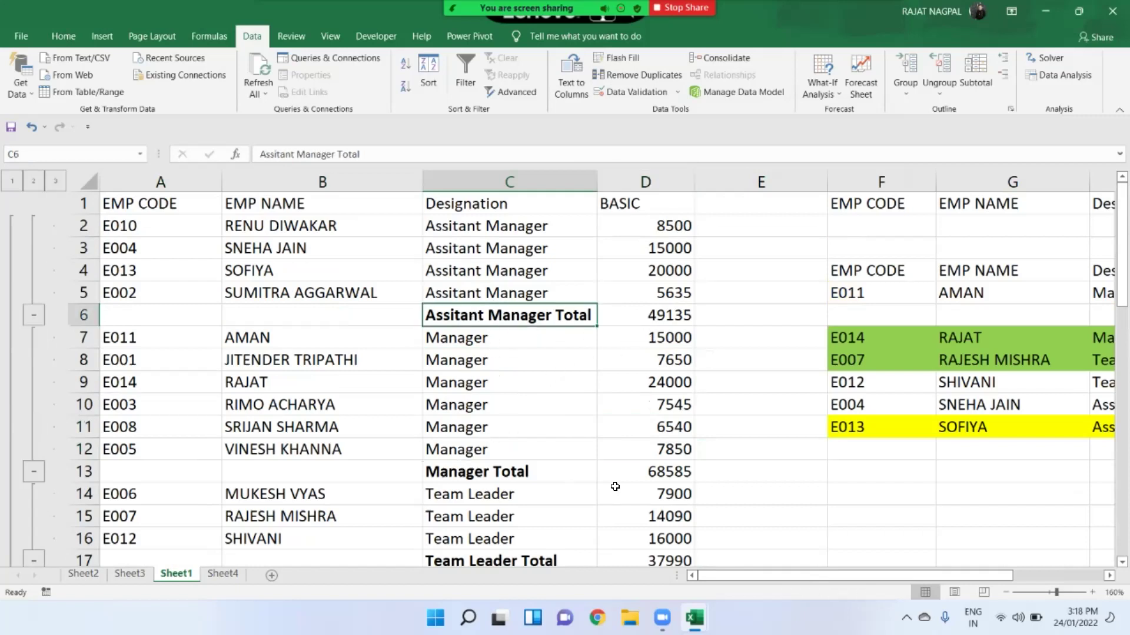
{"action": "scroll", "coordinate": [613, 487], "scroll_direction": "down", "scroll_amount": 2}
{"action": "scroll", "coordinate": [656, 428], "scroll_direction": "up", "scroll_amount": 2}
Step: View the subtotaled table at outline levels 1, 2 and 3 in turn, ending with all detail rows shown
{"action": "left_click", "coordinate": [11, 183]}
{"action": "left_click", "coordinate": [440, 266]}
{"action": "left_click_drag", "start_coordinate": [265, 203], "coordinate": [648, 226]}
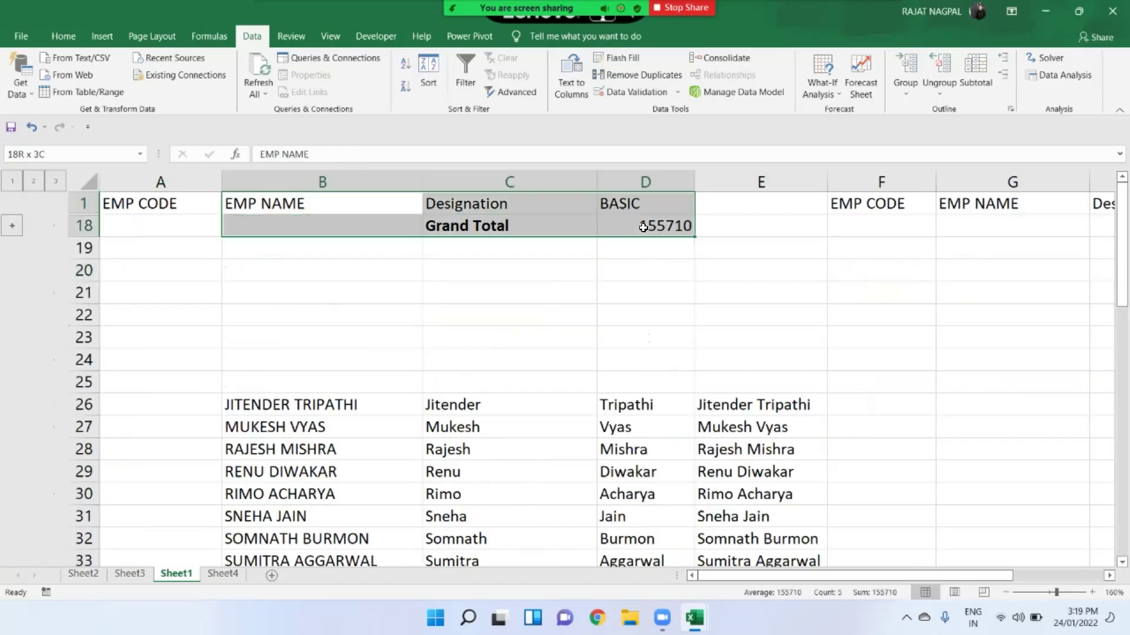
{"action": "left_click", "coordinate": [34, 181]}
{"action": "left_click", "coordinate": [416, 244]}
{"action": "left_click_drag", "start_coordinate": [474, 230], "coordinate": [659, 293]}
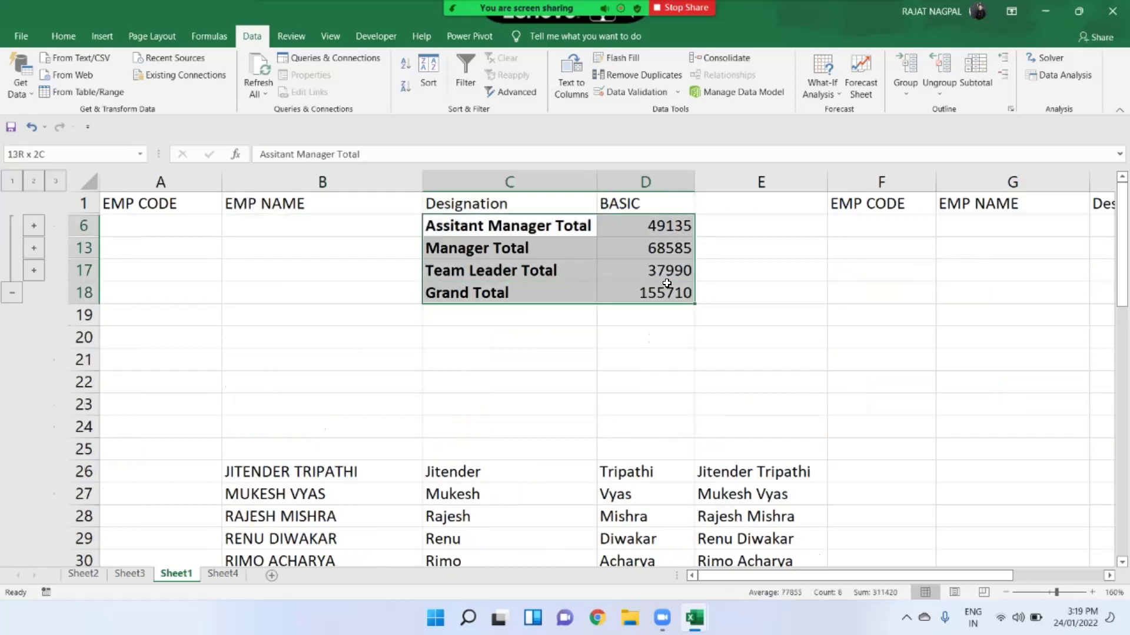
{"action": "left_click", "coordinate": [56, 181]}
{"action": "left_click", "coordinate": [452, 251]}
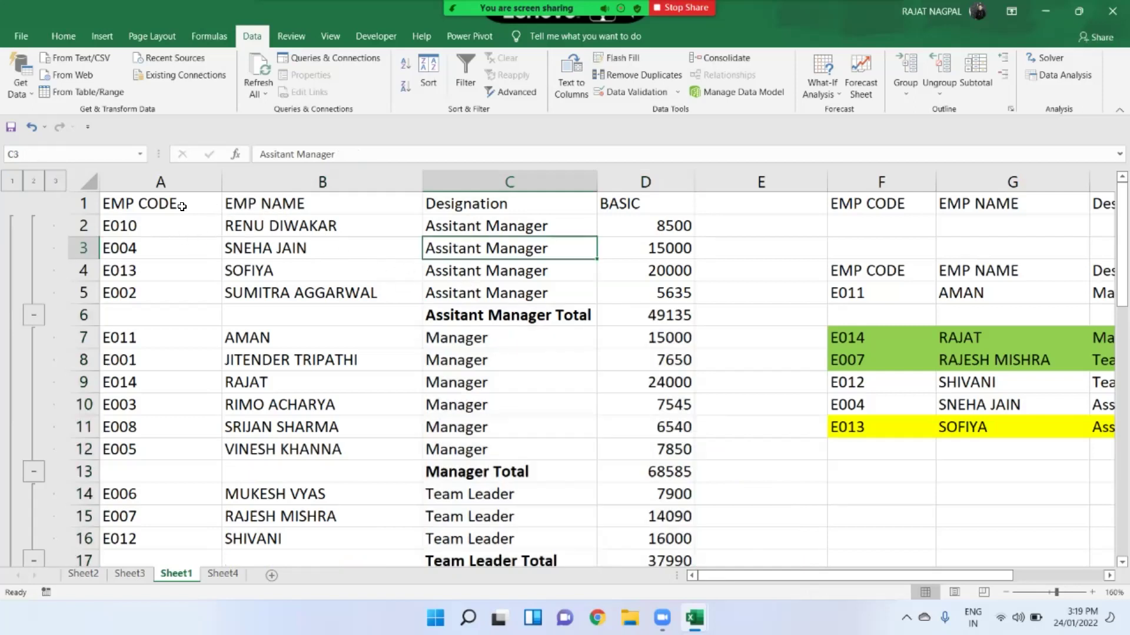
Step: Remove all subtotals from the employee table A1:D18
{"action": "left_click_drag", "start_coordinate": [176, 207], "coordinate": [665, 518]}
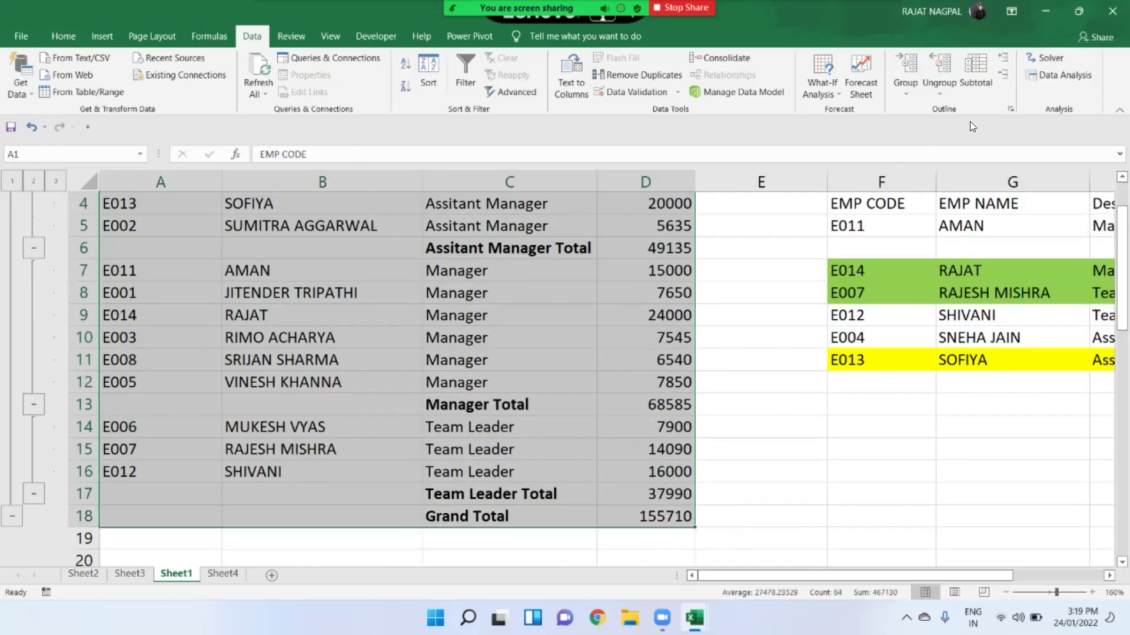
{"action": "left_click", "coordinate": [986, 82]}
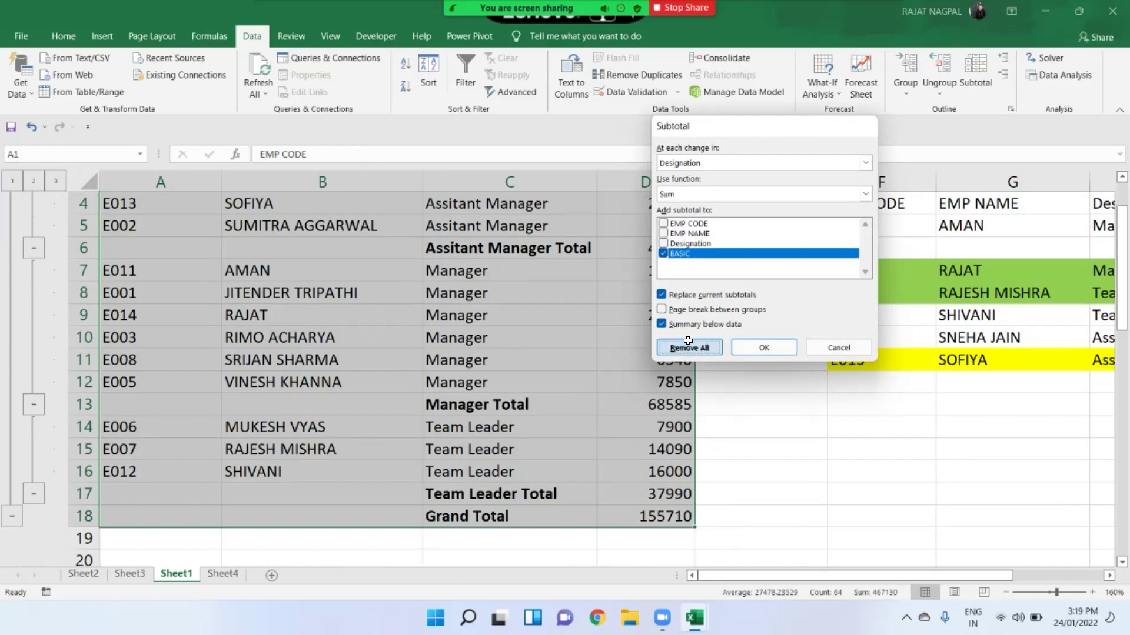
{"action": "left_click", "coordinate": [686, 347]}
{"action": "scroll", "coordinate": [413, 325], "scroll_direction": "up", "scroll_amount": 1}
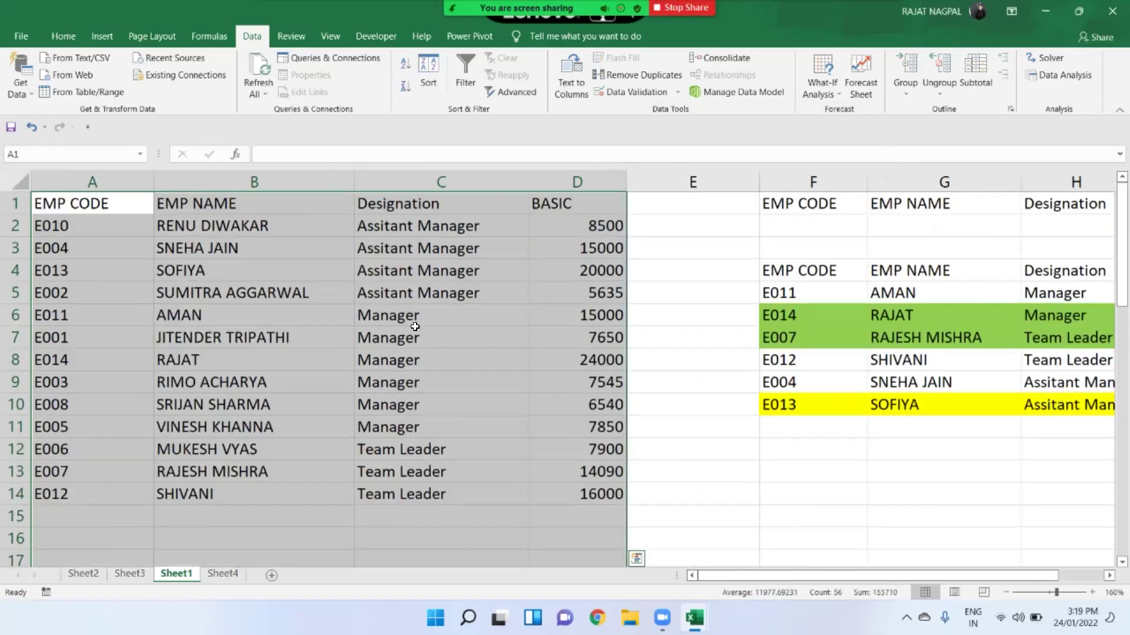
Step: Sort the employee table by the Designation values in C2:C14 again, expanding the selection to the adjacent columns
{"action": "left_click", "coordinate": [450, 294]}
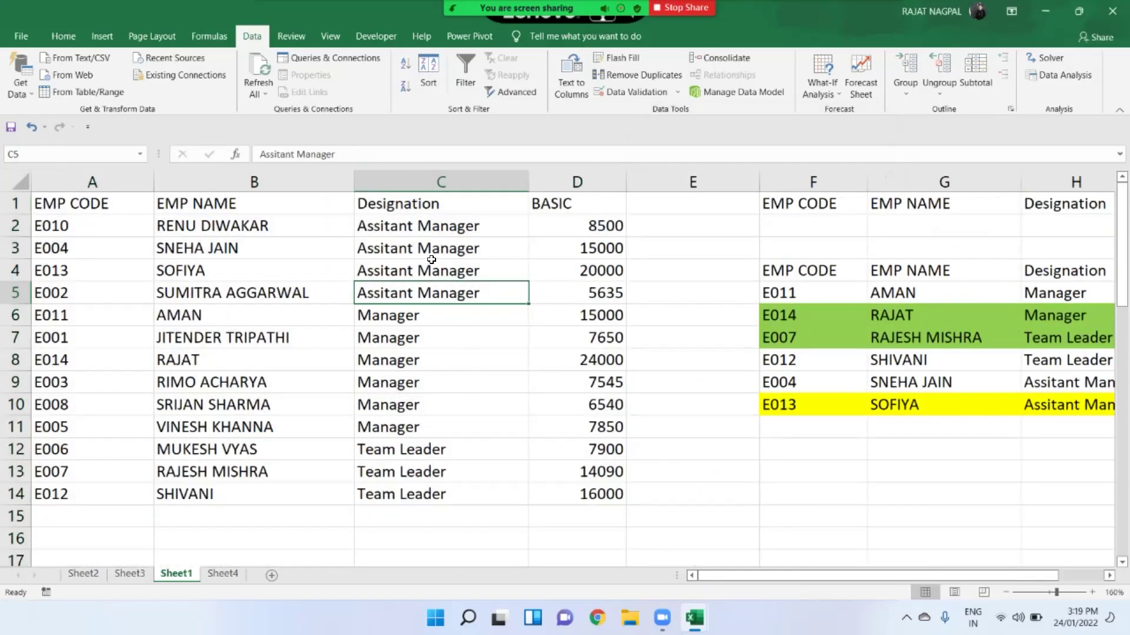
{"action": "left_click", "coordinate": [396, 224]}
{"action": "key", "text": "ctrl+shift+Down"}
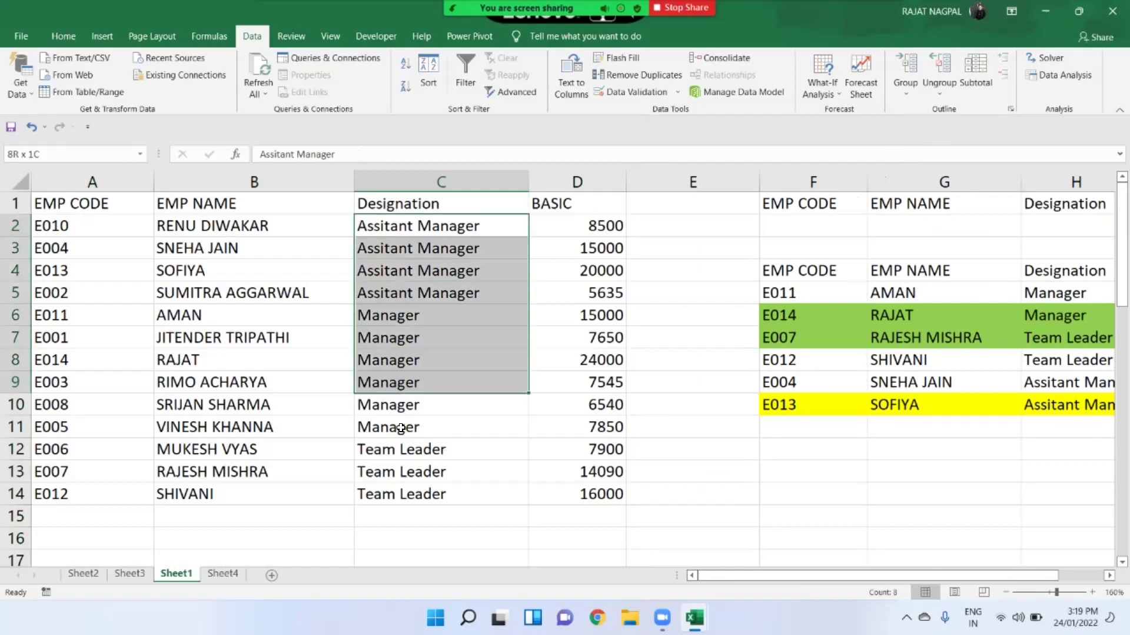
{"action": "left_click", "coordinate": [429, 81]}
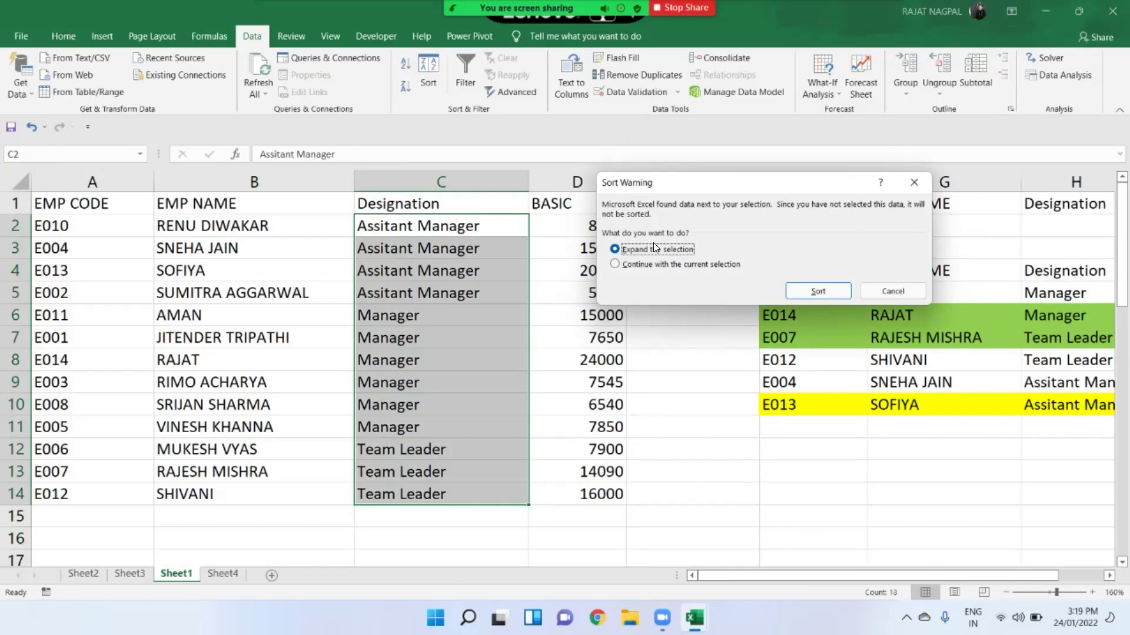
{"action": "left_click", "coordinate": [802, 285]}
Step: Reapply subtotals to the sorted table A1:D14, using the Sum function on BASIC at each change in Designation
{"action": "left_click_drag", "start_coordinate": [112, 206], "coordinate": [537, 490]}
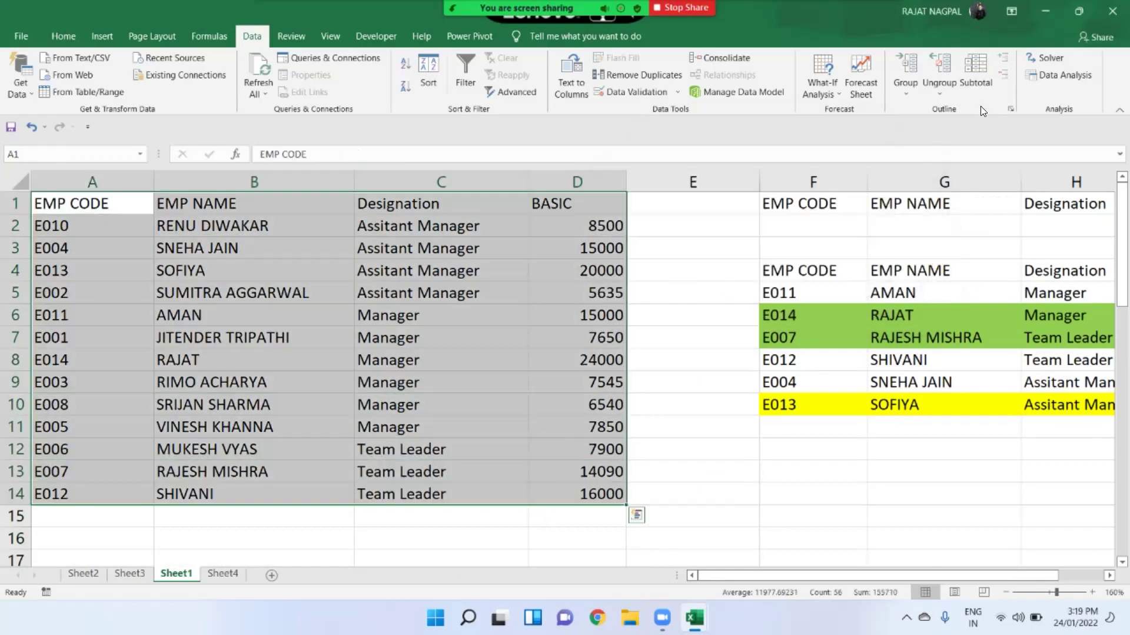
{"action": "left_click", "coordinate": [977, 67]}
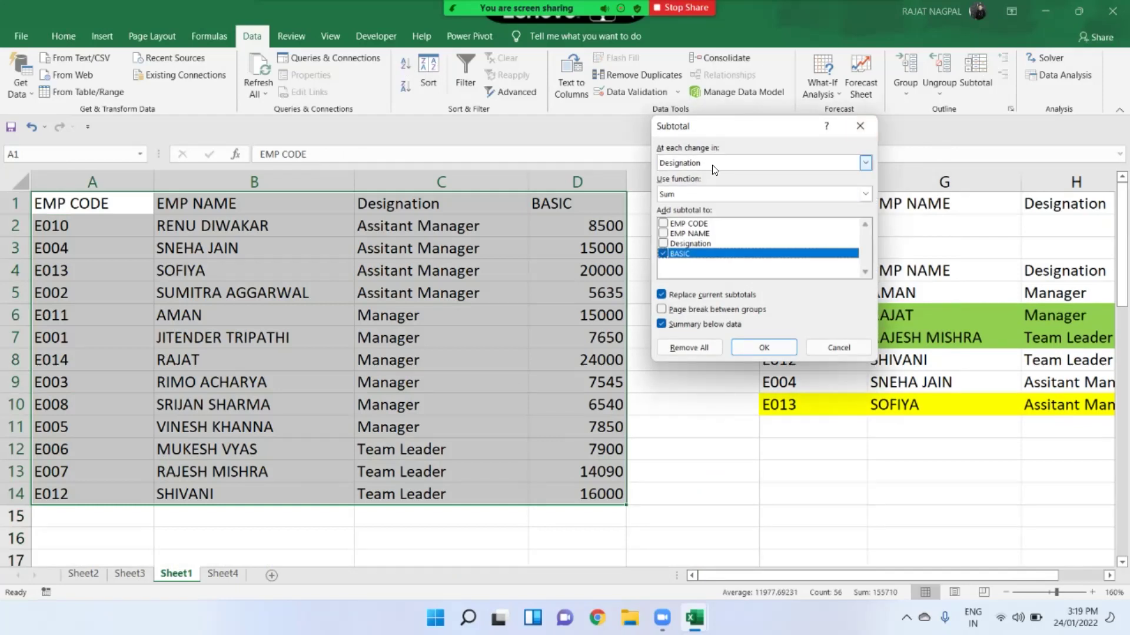
{"action": "left_click", "coordinate": [864, 163]}
{"action": "left_click", "coordinate": [695, 196]}
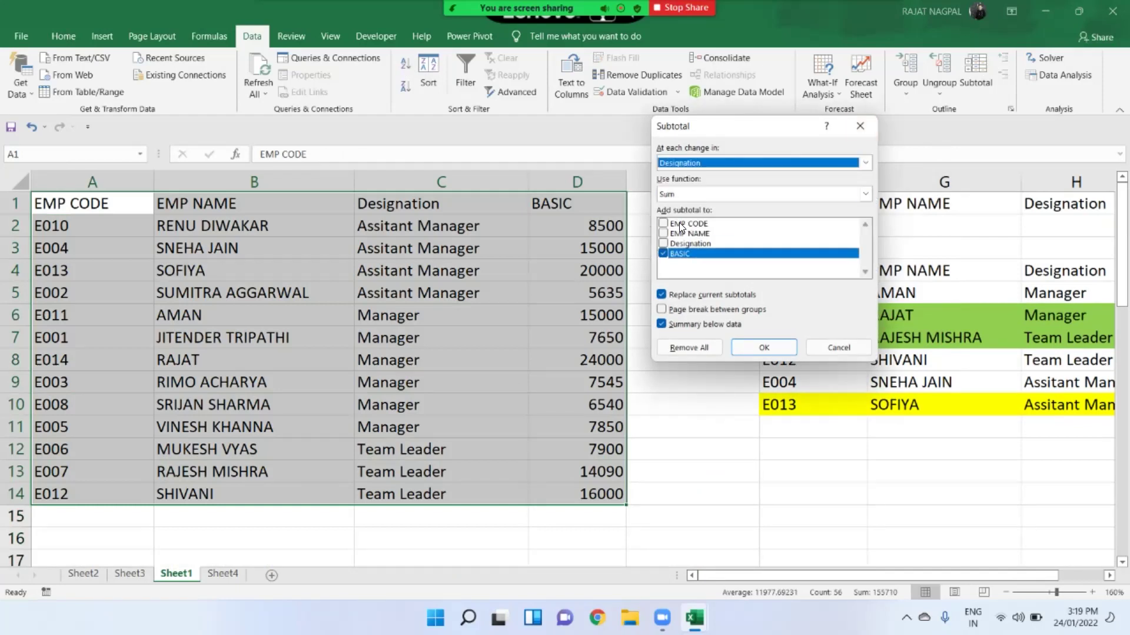
{"action": "left_click", "coordinate": [694, 192]}
{"action": "left_click", "coordinate": [693, 191]}
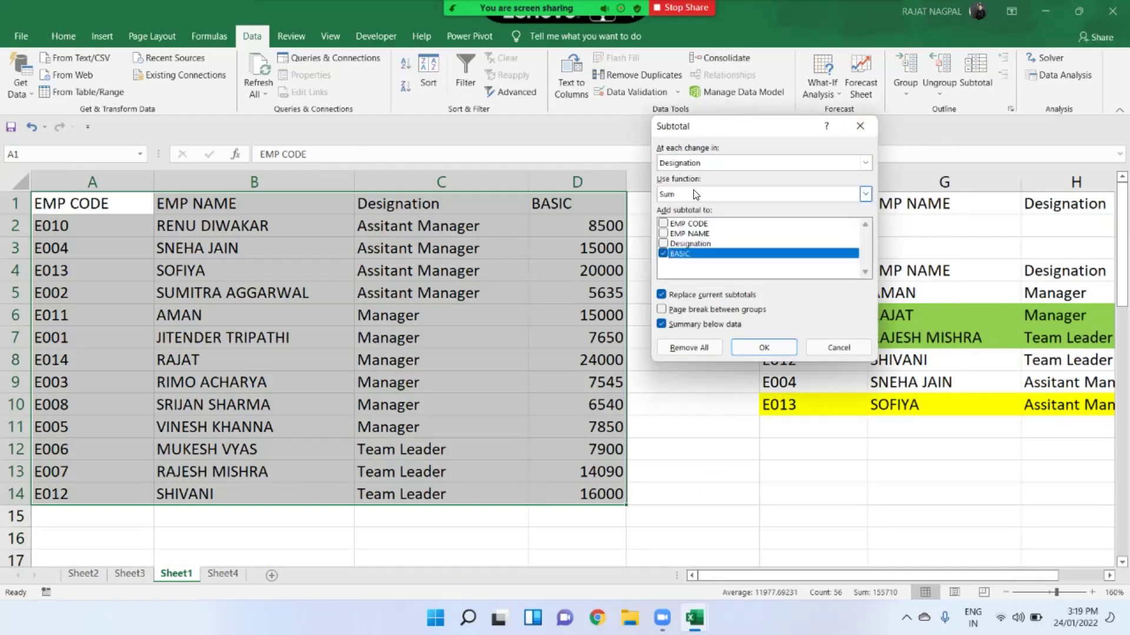
{"action": "left_click", "coordinate": [664, 257]}
{"action": "left_click", "coordinate": [763, 348]}
Step: Check the reapplied Assitant Manager, Manager and Team Leader totals and the grand total
{"action": "left_click_drag", "start_coordinate": [520, 318], "coordinate": [640, 314]}
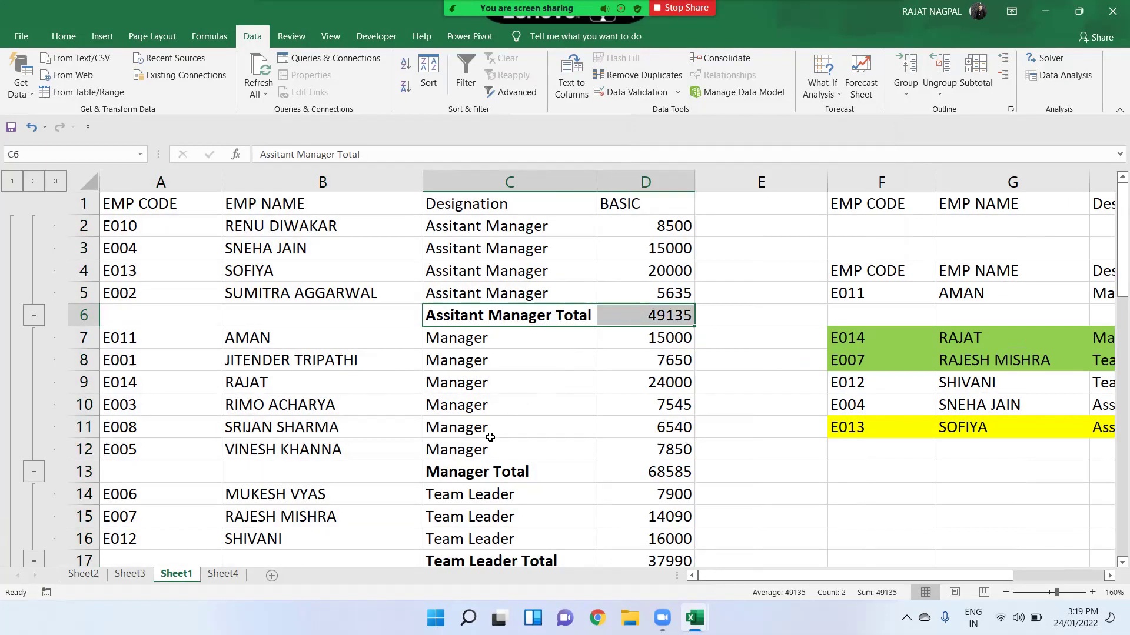
{"action": "scroll", "coordinate": [488, 441], "scroll_direction": "down", "scroll_amount": 1}
{"action": "left_click_drag", "start_coordinate": [478, 406], "coordinate": [618, 406]}
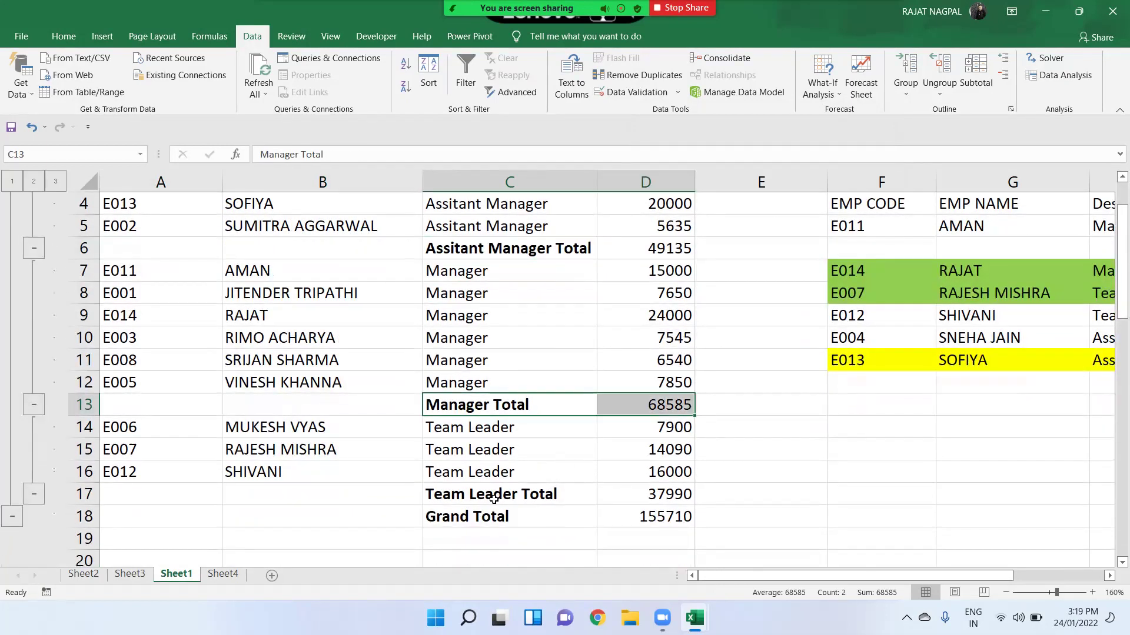
{"action": "left_click_drag", "start_coordinate": [494, 499], "coordinate": [613, 499]}
{"action": "left_click_drag", "start_coordinate": [518, 518], "coordinate": [618, 517]}
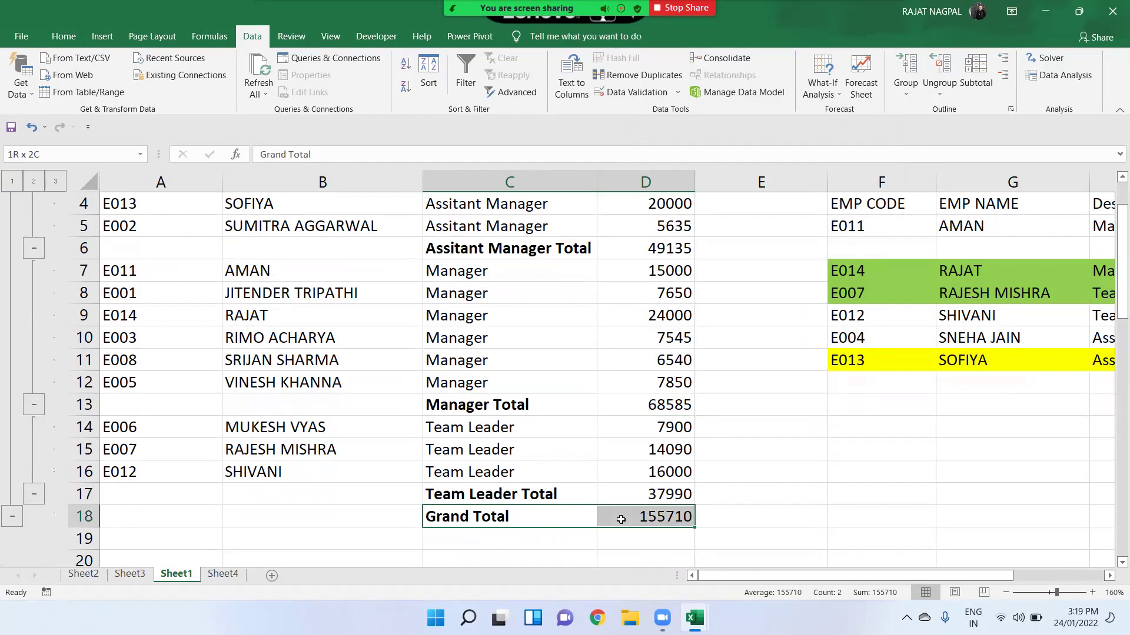
{"action": "scroll", "coordinate": [588, 470], "scroll_direction": "up", "scroll_amount": 1}
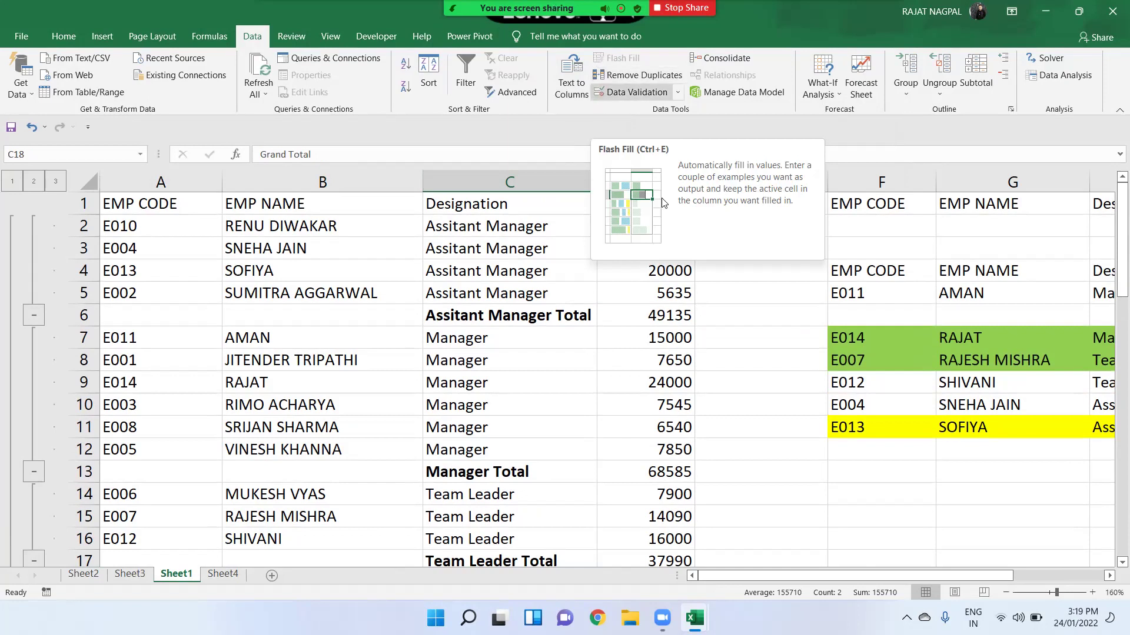
{"action": "left_click", "coordinate": [787, 378]}
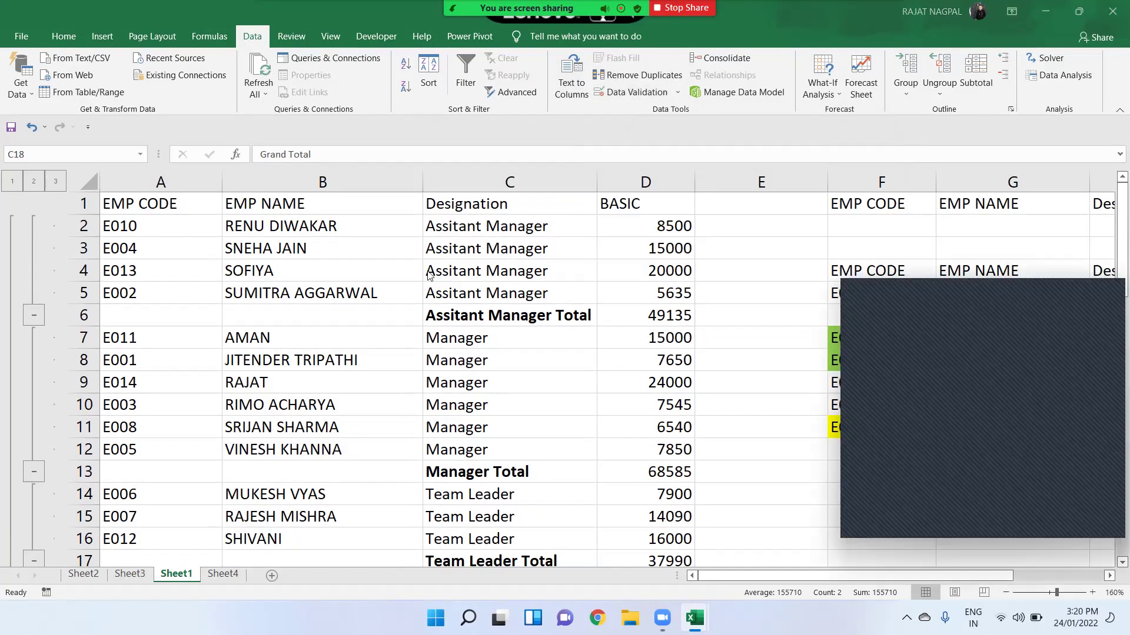
Step: Remove all subtotals from the employee table A1:D18
{"action": "left_click_drag", "start_coordinate": [166, 192], "coordinate": [643, 516]}
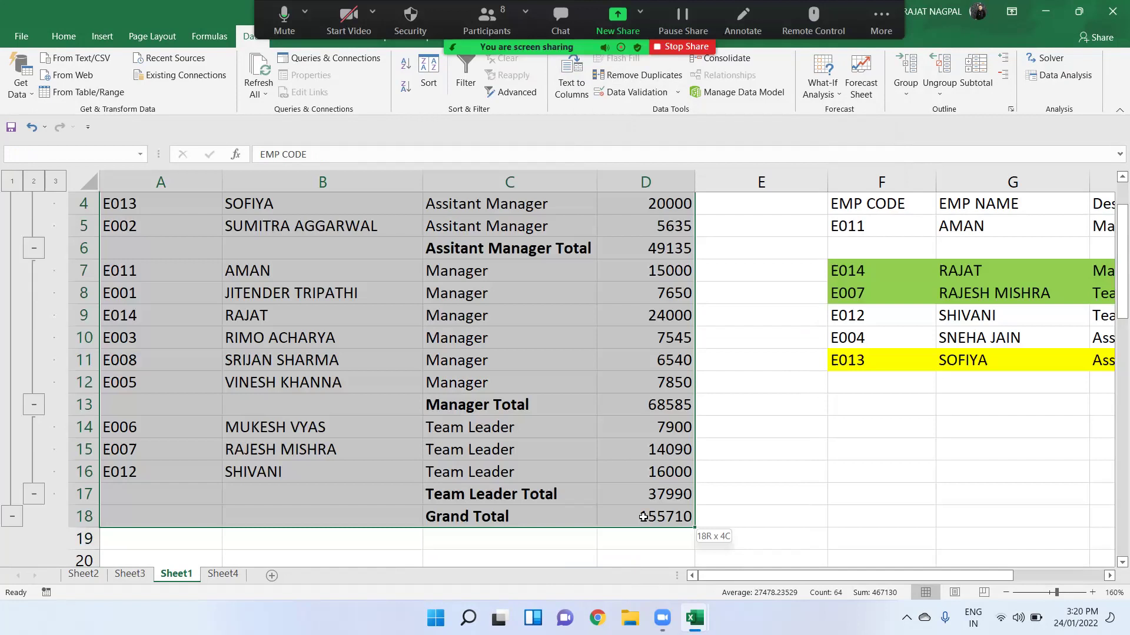
{"action": "scroll", "coordinate": [830, 443], "scroll_direction": "up", "scroll_amount": 1}
{"action": "left_click", "coordinate": [975, 76]}
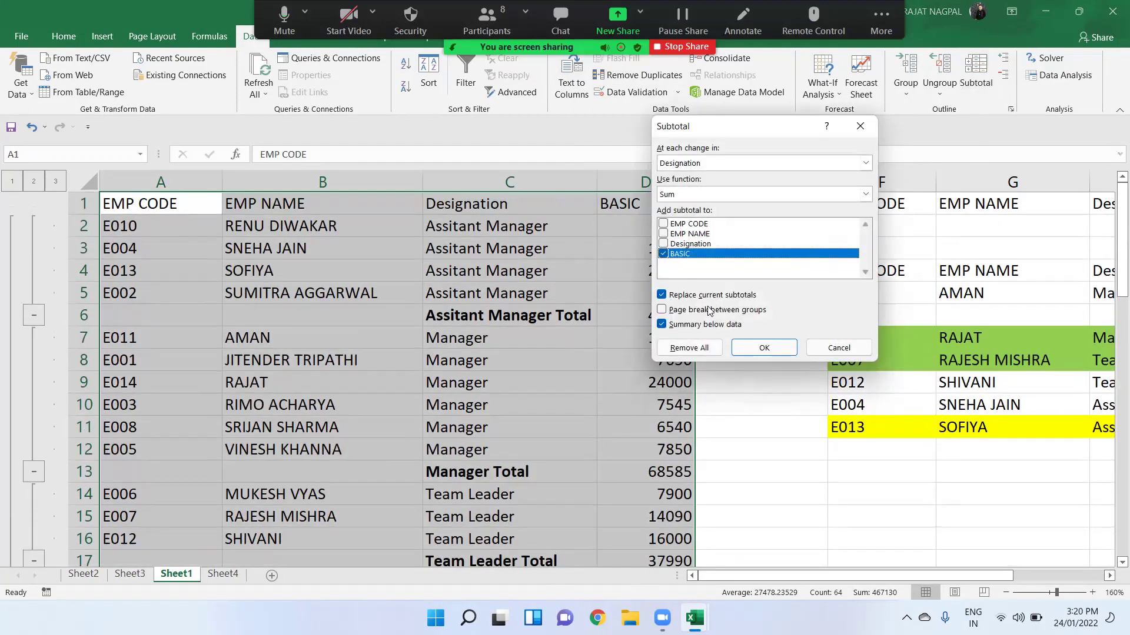
{"action": "left_click", "coordinate": [691, 348]}
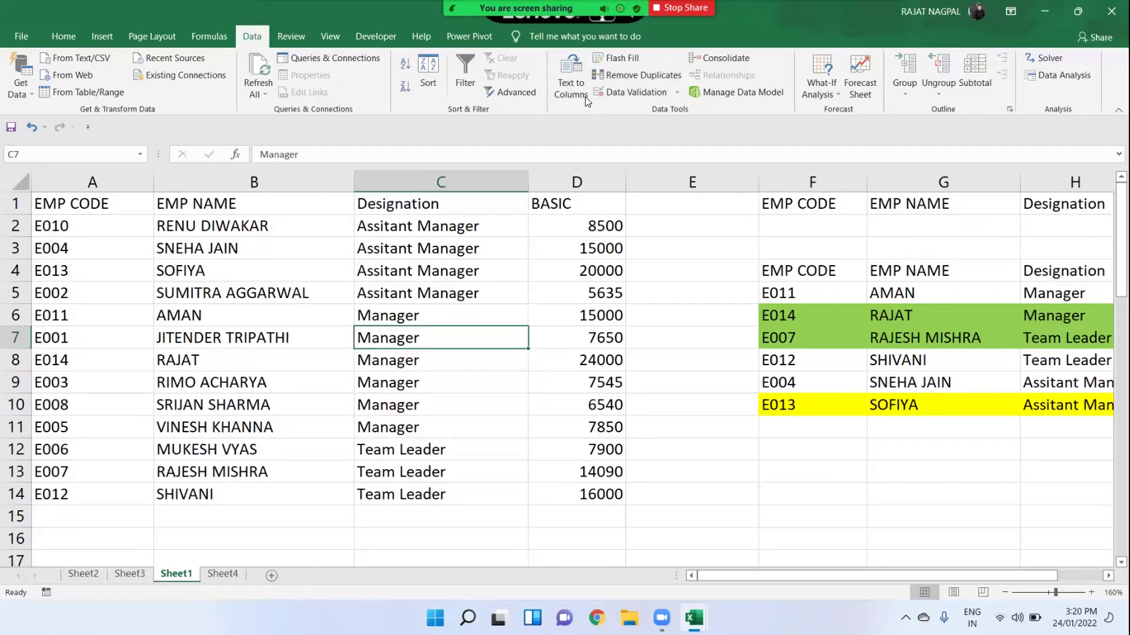
{"action": "left_click", "coordinate": [829, 88]}
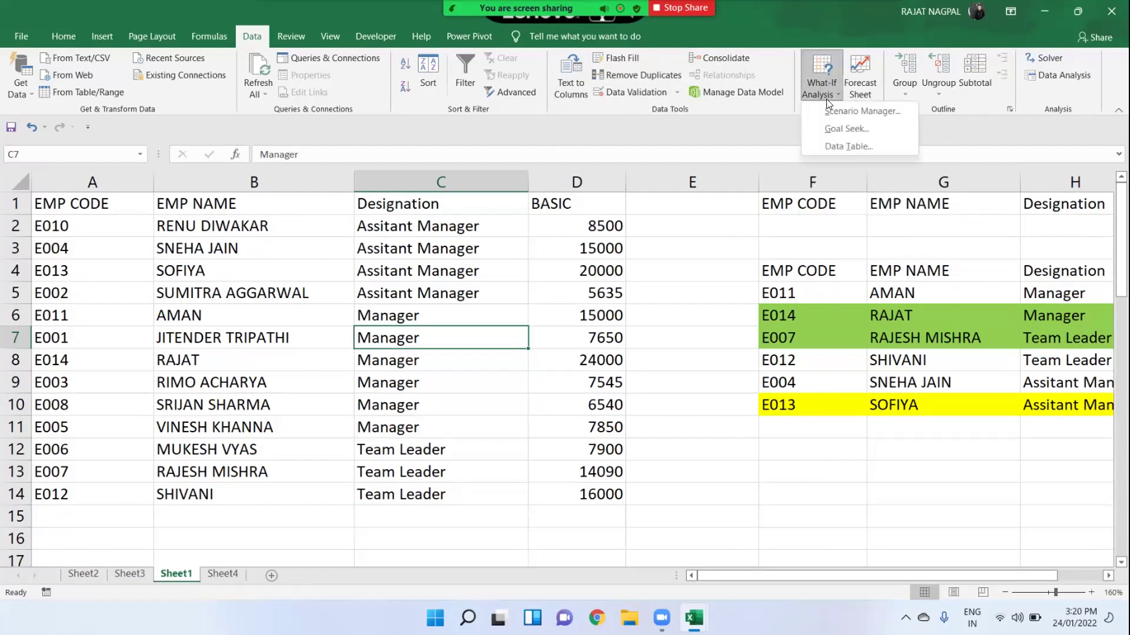
{"action": "left_click", "coordinate": [716, 211]}
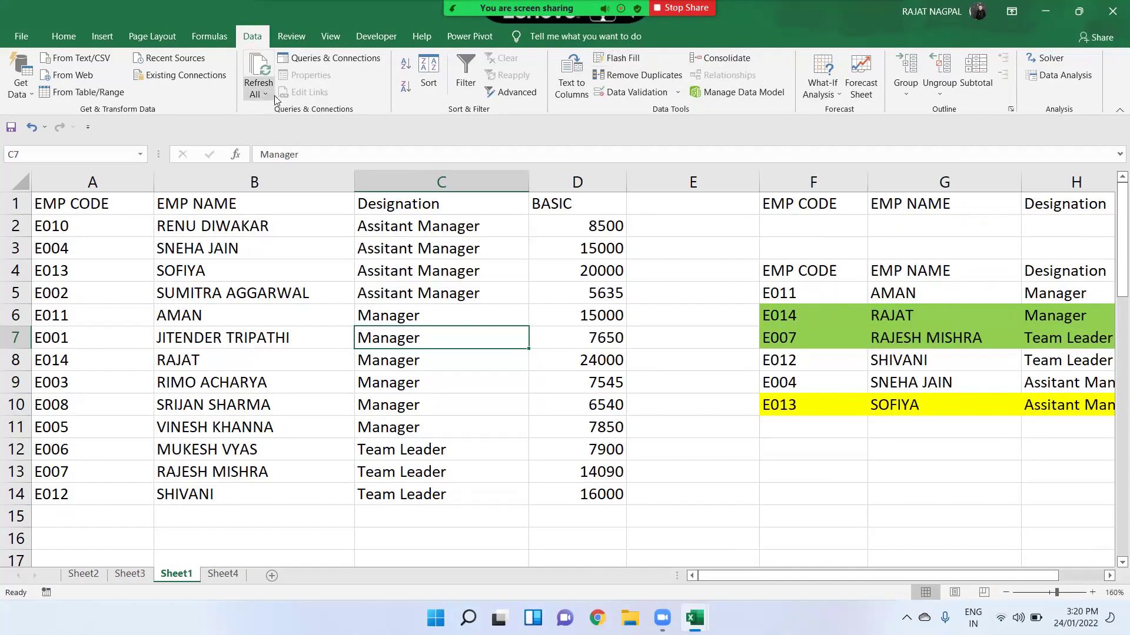
{"action": "left_click", "coordinate": [210, 37]}
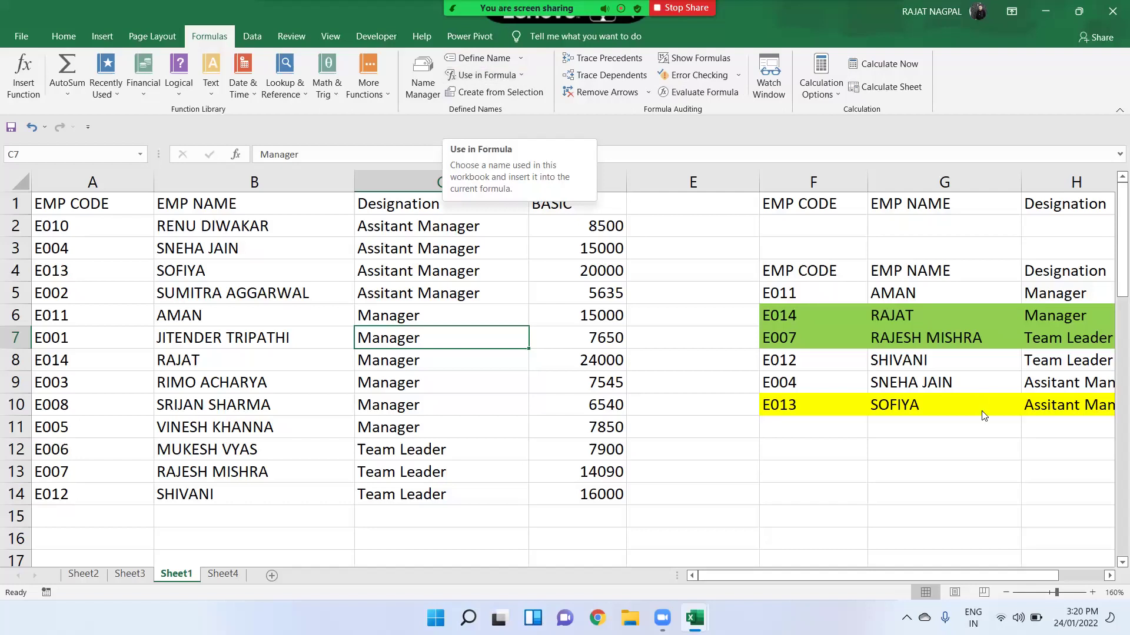
{"action": "left_click", "coordinate": [1095, 297]}
{"action": "left_click", "coordinate": [1096, 297]}
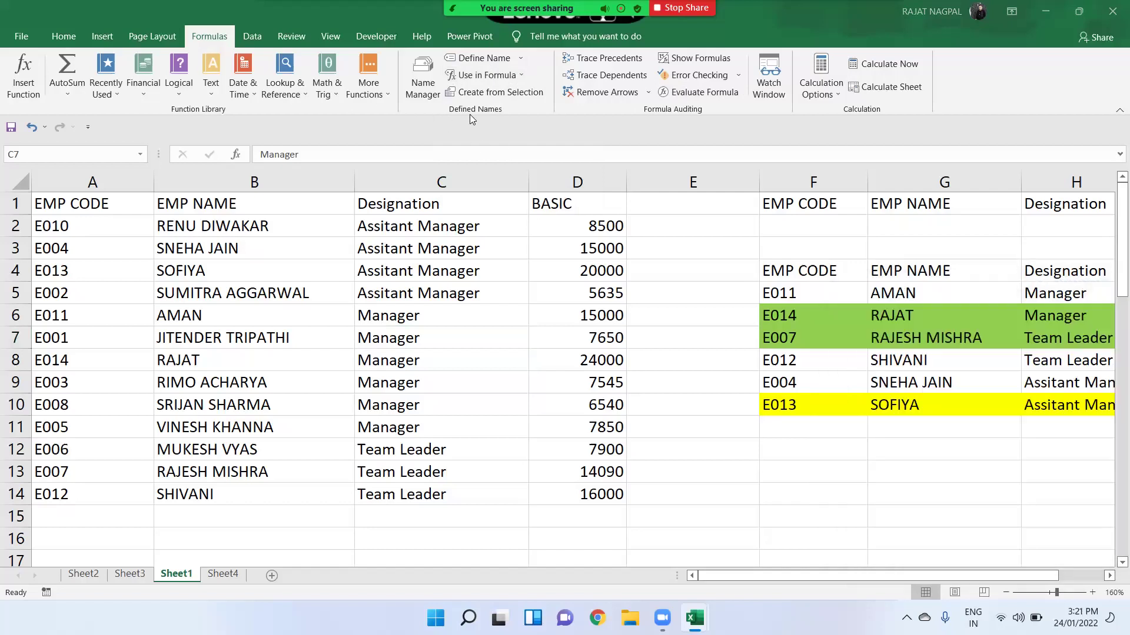
{"action": "left_click", "coordinate": [458, 263]}
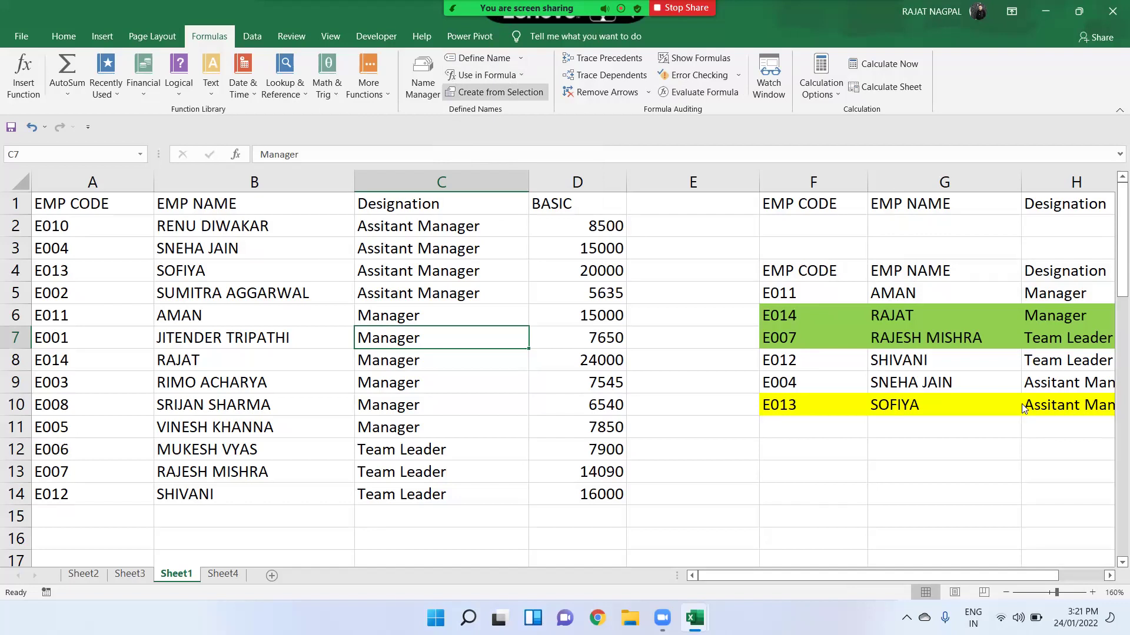
{"action": "left_click", "coordinate": [1106, 298]}
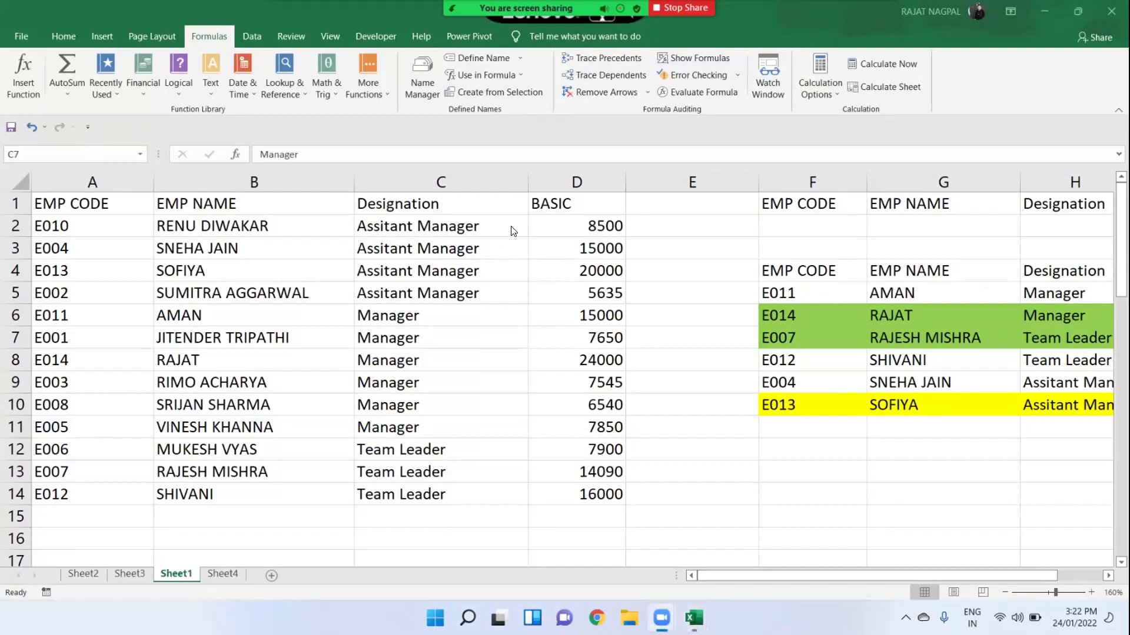
Step: Define the workbook-scoped name SALARY for the BASIC column range D1:D14 on Sheet1
{"action": "left_click_drag", "start_coordinate": [581, 200], "coordinate": [590, 488]}
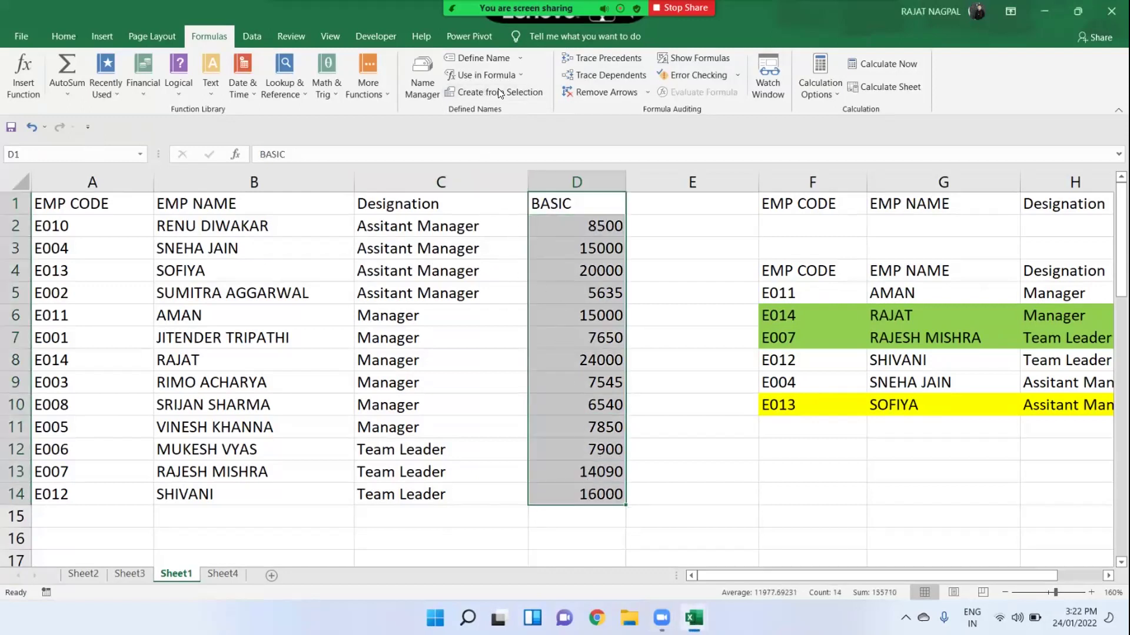
{"action": "left_click", "coordinate": [609, 250]}
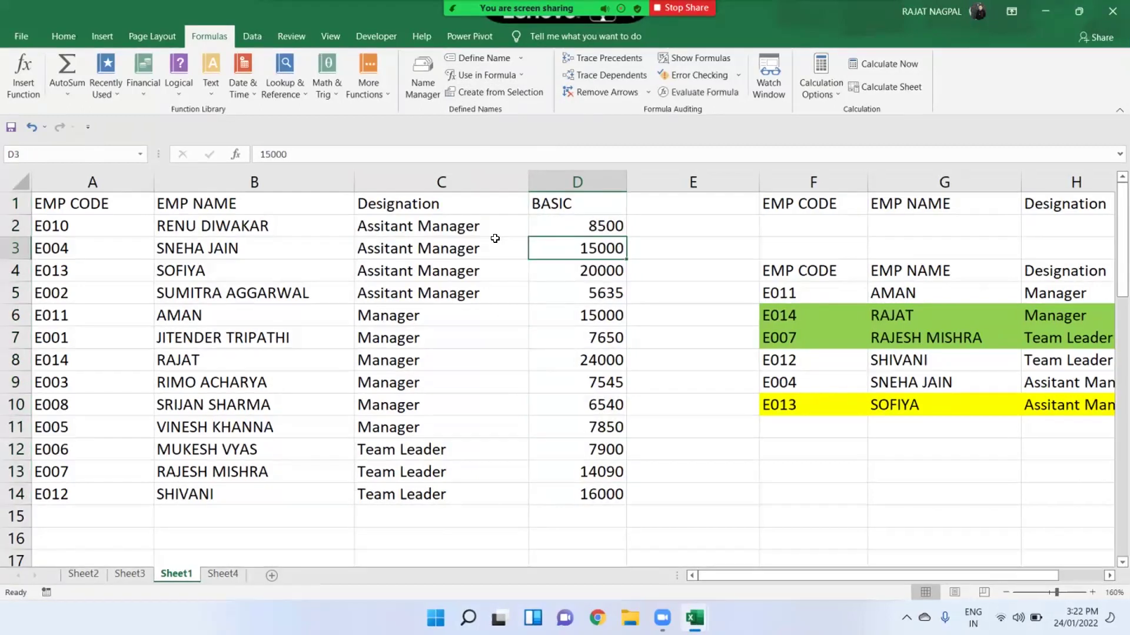
{"action": "left_click_drag", "start_coordinate": [559, 207], "coordinate": [566, 315]}
{"action": "left_click_drag", "start_coordinate": [565, 204], "coordinate": [566, 494]}
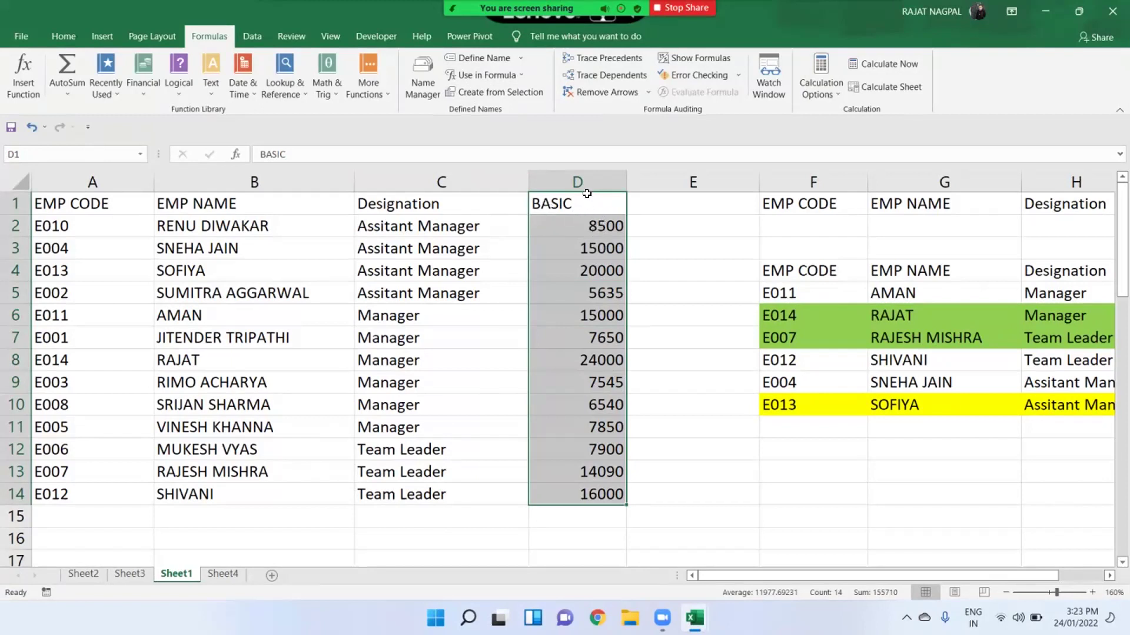
{"action": "mouse_move", "coordinate": [640, 523]}
{"action": "left_click", "coordinate": [570, 203]}
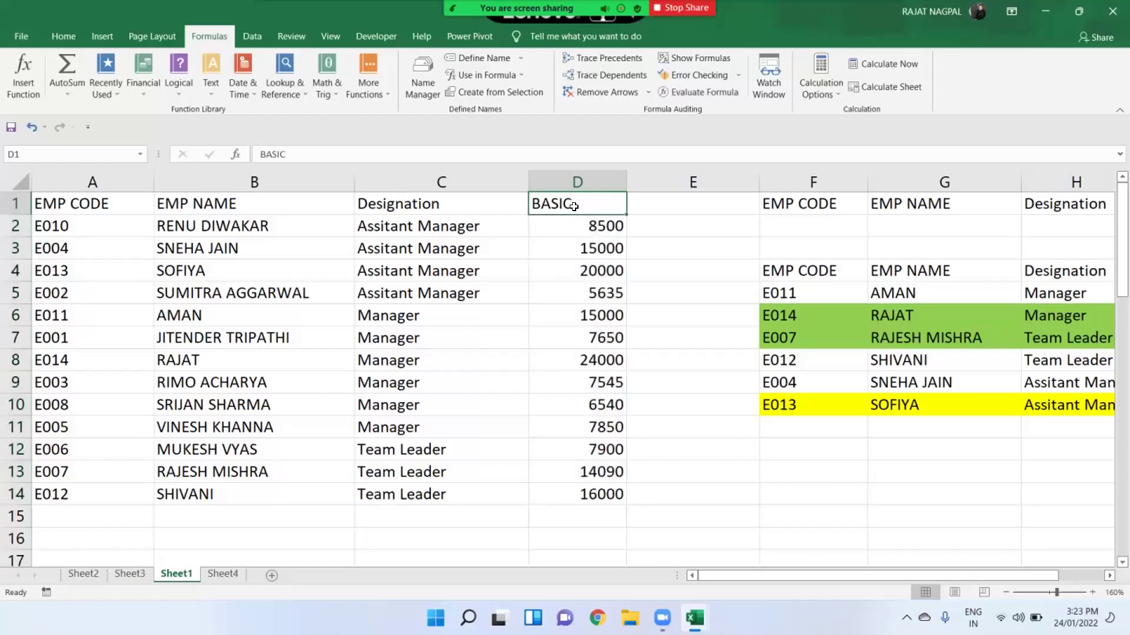
{"action": "left_click_drag", "start_coordinate": [568, 203], "coordinate": [579, 486]}
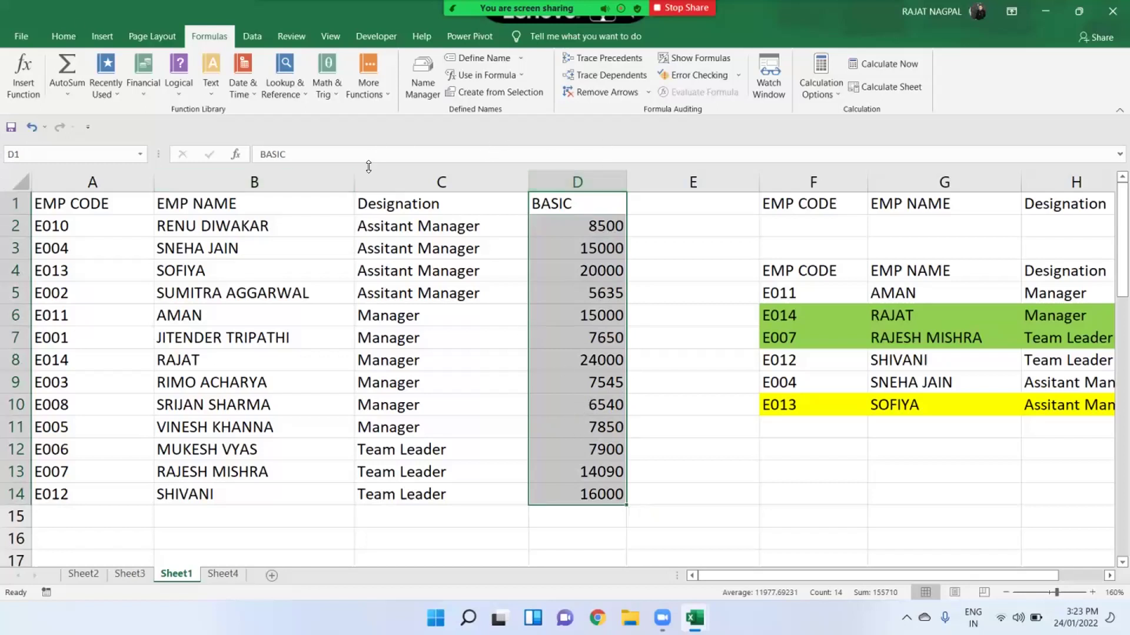
{"action": "left_click_drag", "start_coordinate": [600, 212], "coordinate": [588, 497]}
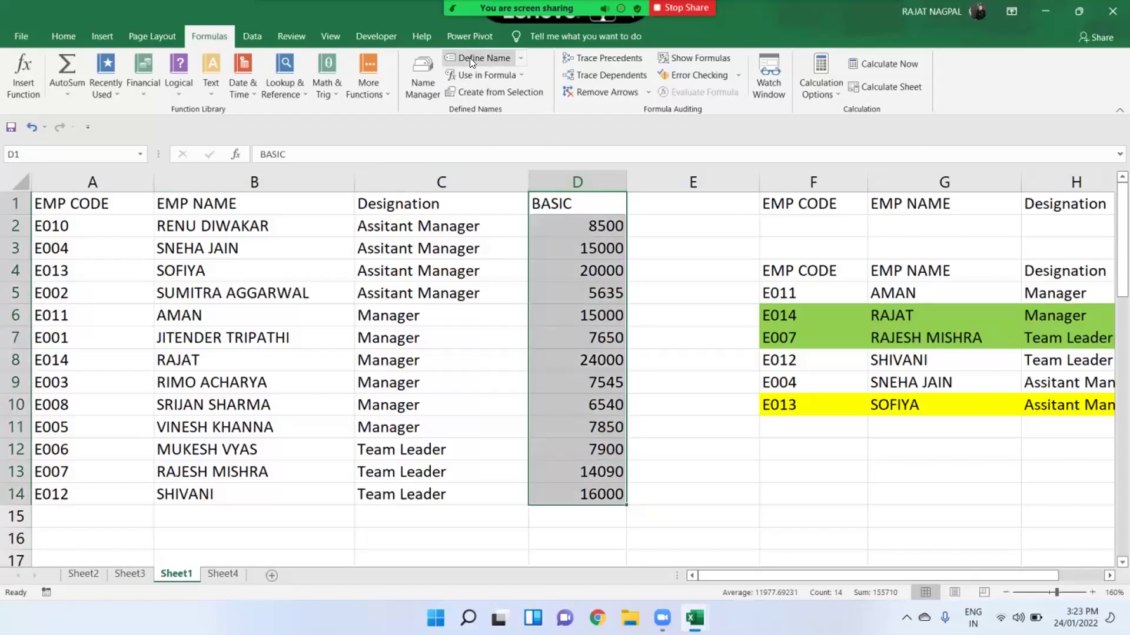
{"action": "left_click", "coordinate": [492, 57]}
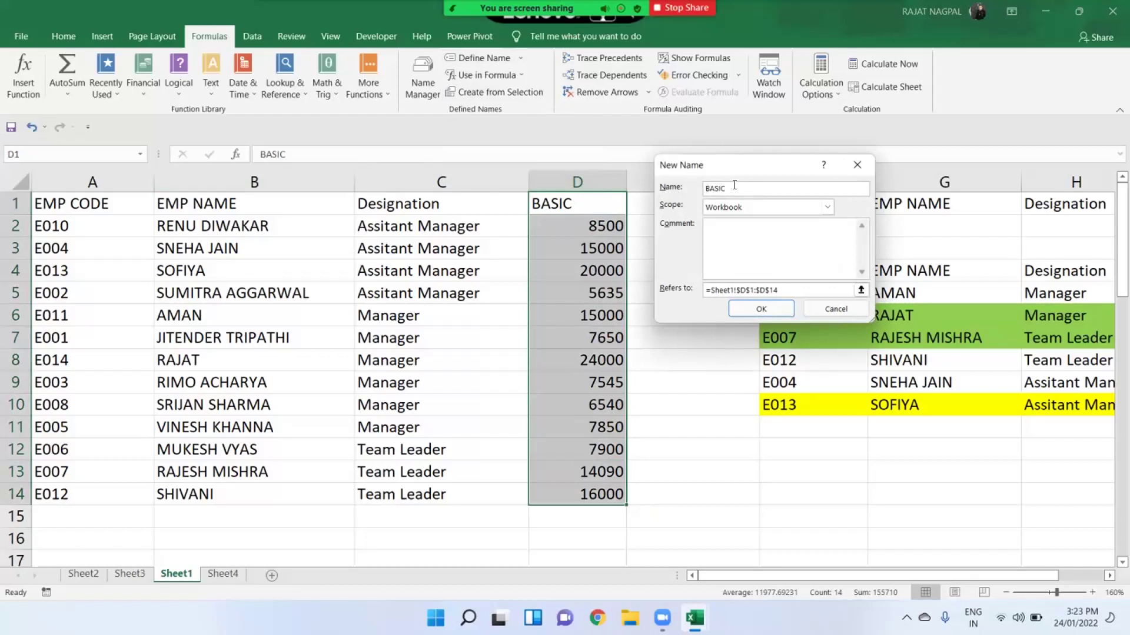
{"action": "type", "text": "SALARY"}
{"action": "left_click", "coordinate": [761, 309]}
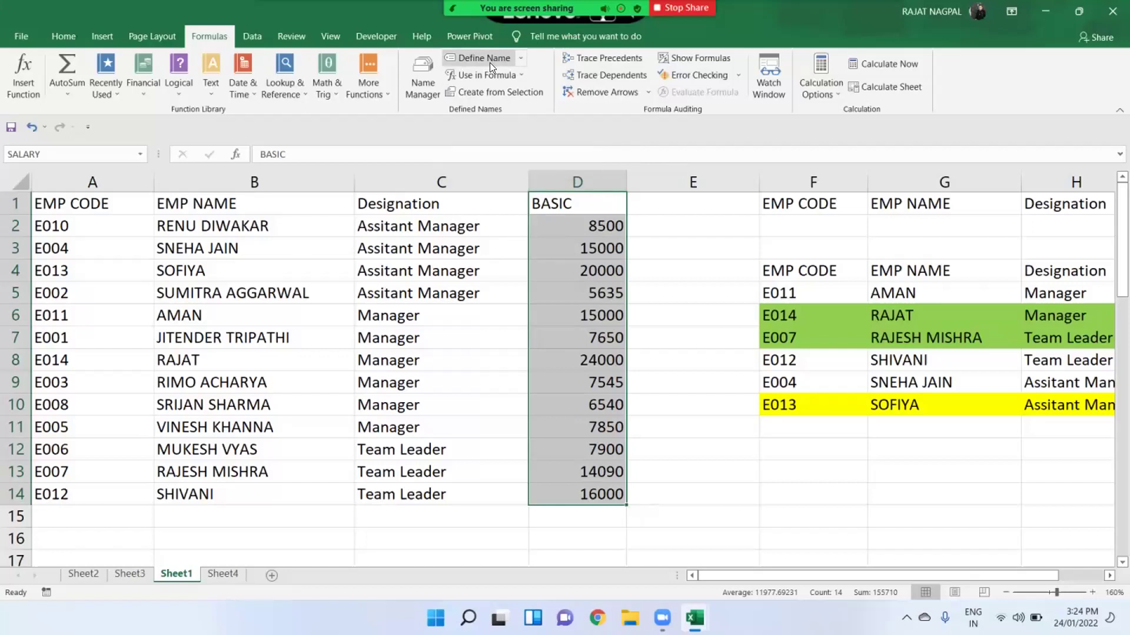
Step: Magnify the screen and reselect D1:D14 to check its defined name
{"action": "key", "text": "super+plus"}
{"action": "key", "text": "super+plus"}
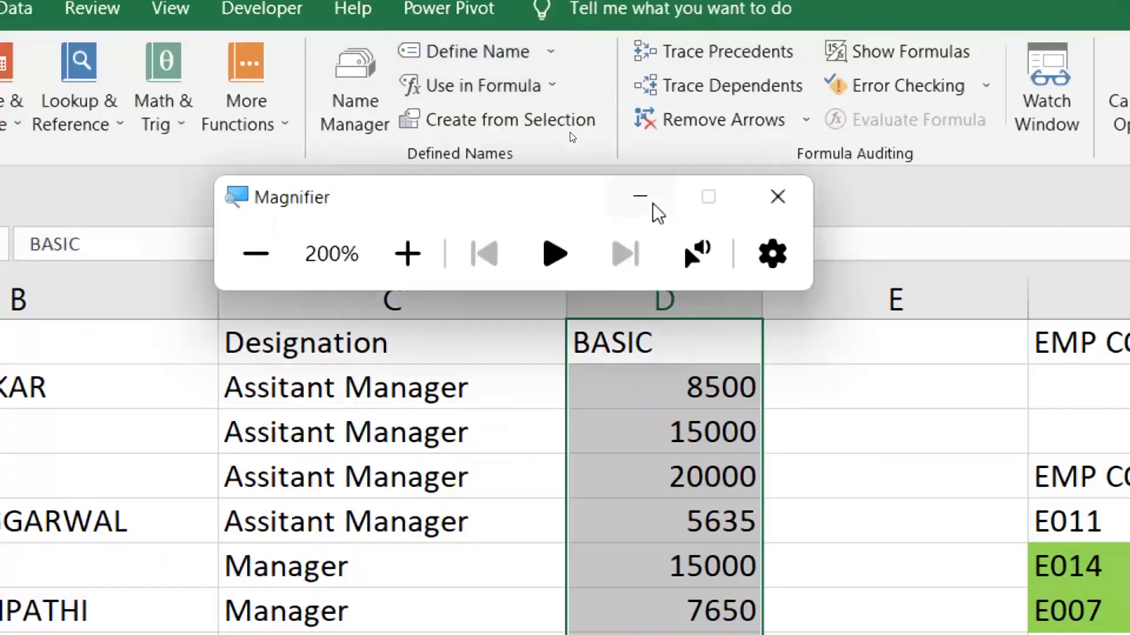
{"action": "left_click", "coordinate": [651, 203]}
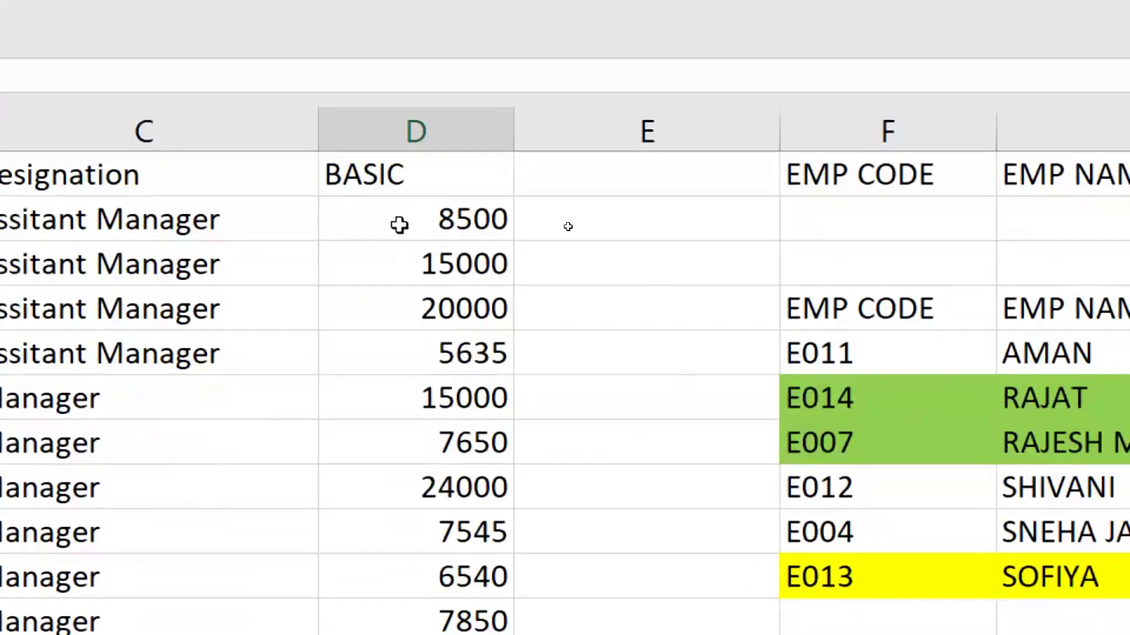
{"action": "left_click", "coordinate": [393, 135]}
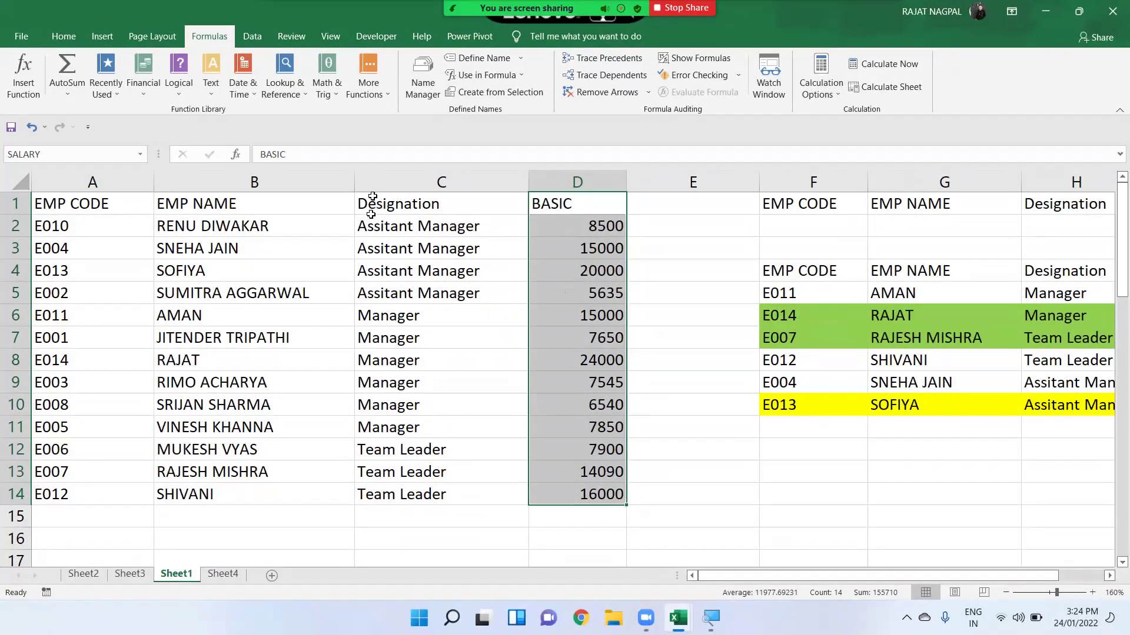
{"action": "left_click_drag", "start_coordinate": [585, 200], "coordinate": [615, 494]}
Step: Name the range C1:C14 DESIGNATION and reselect it to check the name
{"action": "left_click_drag", "start_coordinate": [443, 205], "coordinate": [446, 495]}
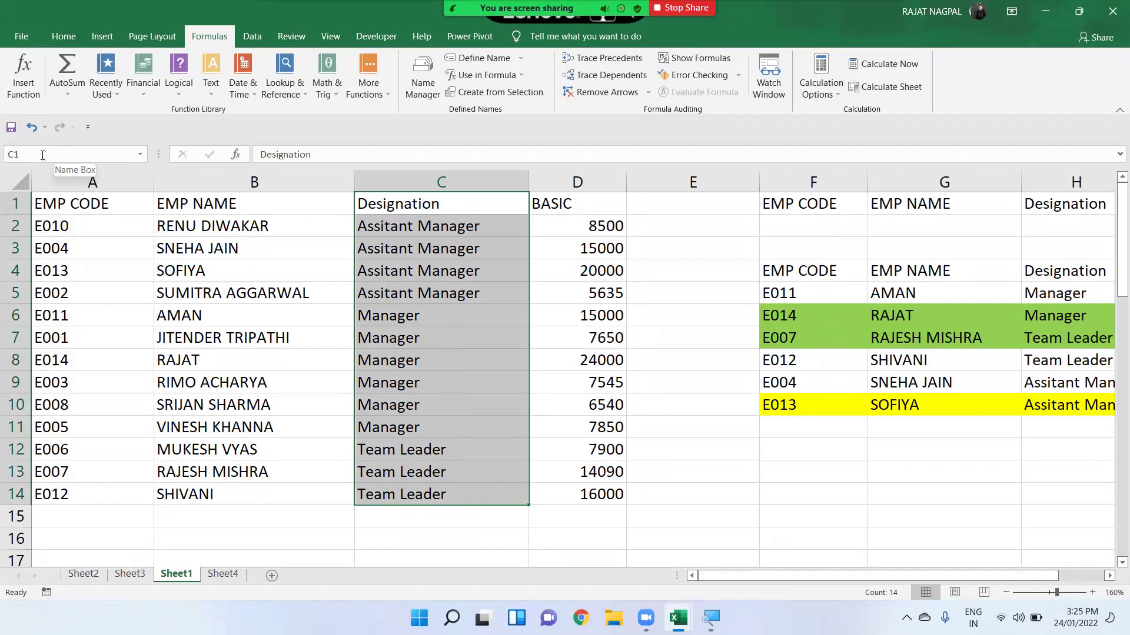
{"action": "left_click", "coordinate": [42, 155]}
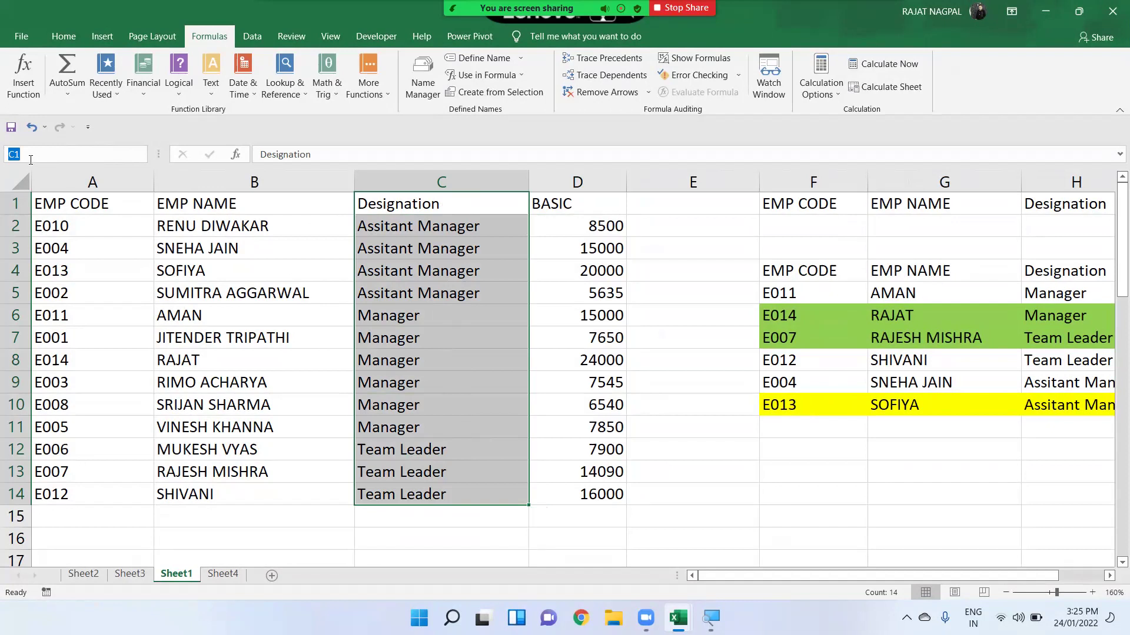
{"action": "type", "text": "DESIGNATION"}
{"action": "key", "text": "Return"}
{"action": "left_click", "coordinate": [391, 294]}
{"action": "left_click_drag", "start_coordinate": [441, 200], "coordinate": [470, 494]}
Step: Look through the data on Sheet1, Sheet3, Sheet4 and Sheet2, and return to Sheet1
{"action": "scroll", "coordinate": [575, 292], "scroll_direction": "down", "scroll_amount": 4}
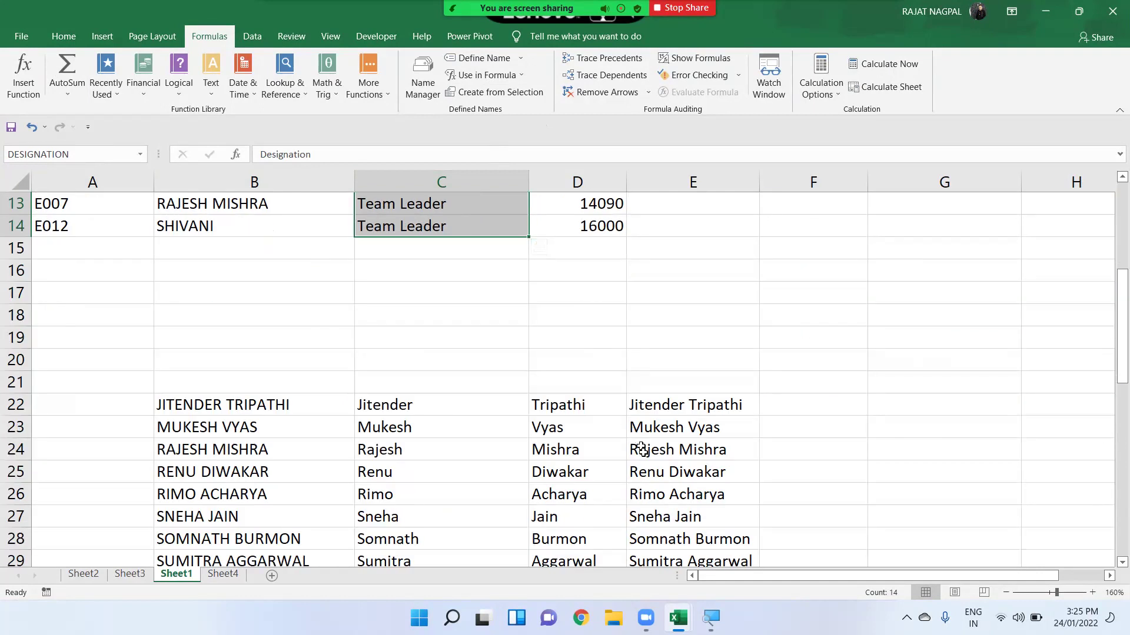
{"action": "scroll", "coordinate": [644, 452], "scroll_direction": "up", "scroll_amount": 4}
{"action": "left_click", "coordinate": [130, 574]}
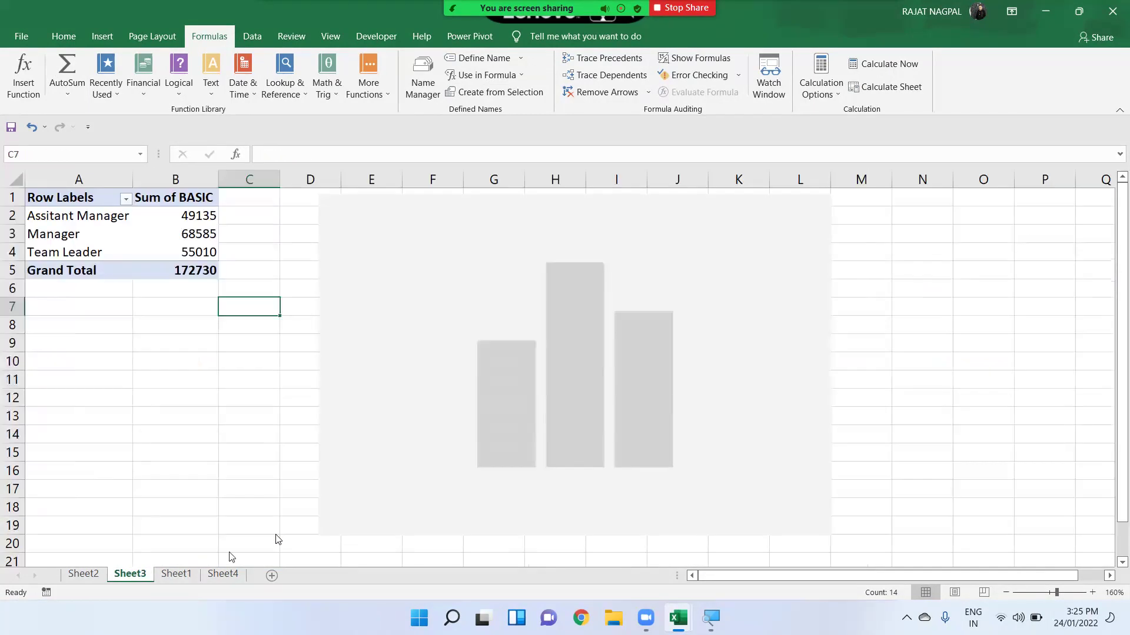
{"action": "left_click", "coordinate": [223, 574]}
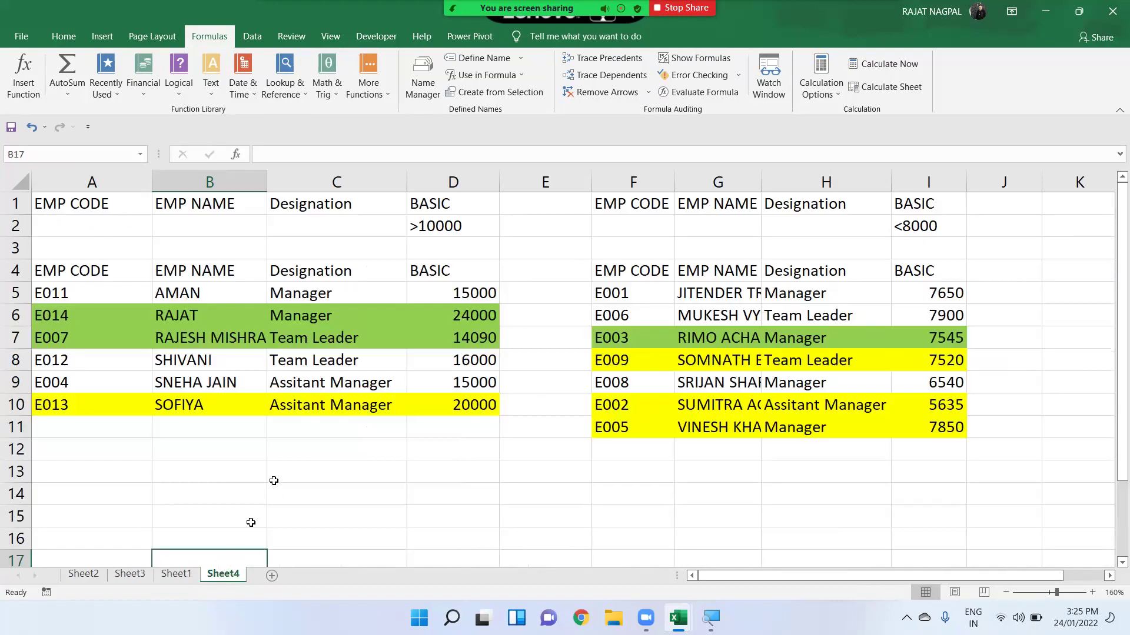
{"action": "left_click", "coordinate": [83, 573]}
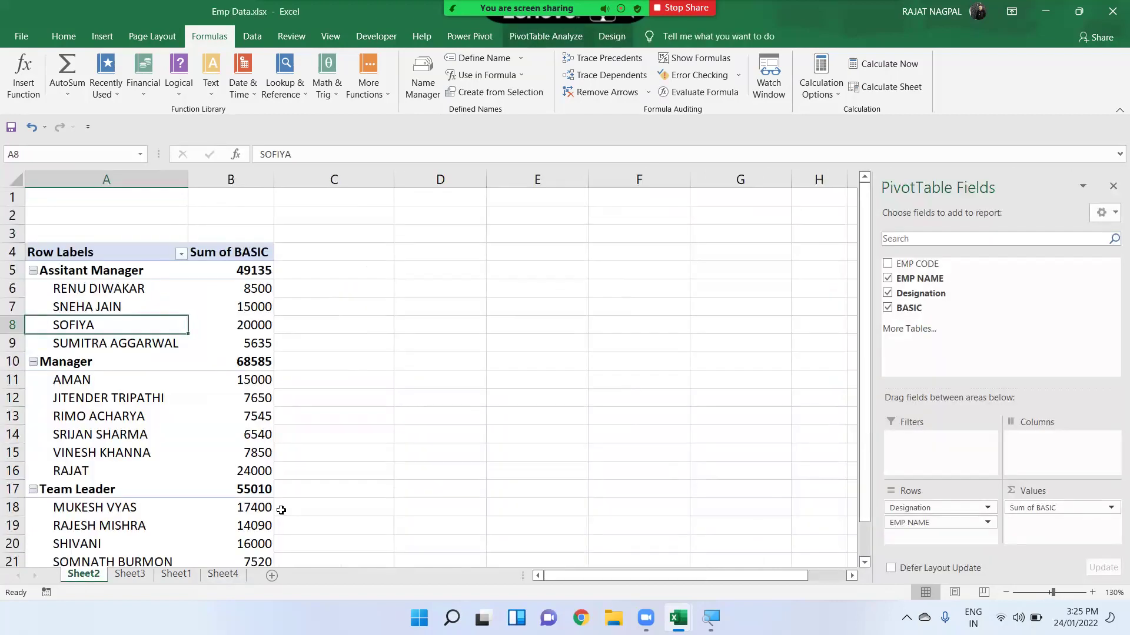
{"action": "scroll", "coordinate": [282, 512], "scroll_direction": "down", "scroll_amount": 4}
{"action": "scroll", "coordinate": [168, 562], "scroll_direction": "up", "scroll_amount": 1}
{"action": "left_click", "coordinate": [130, 573]}
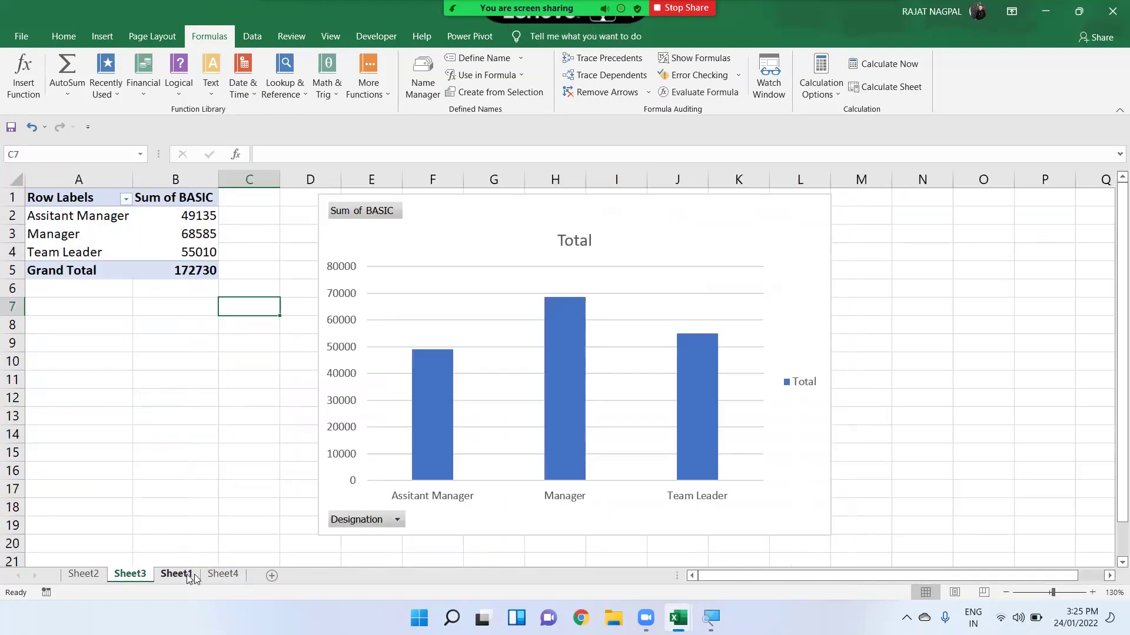
{"action": "left_click", "coordinate": [176, 574]}
{"action": "left_click", "coordinate": [748, 299]}
{"action": "mouse_move", "coordinate": [865, 370]}
{"action": "left_mouse_down"}
{"action": "mouse_move", "coordinate": [1115, 375]}
{"action": "mouse_move", "coordinate": [874, 375]}
{"action": "left_mouse_up"}
{"action": "left_click", "coordinate": [968, 407]}
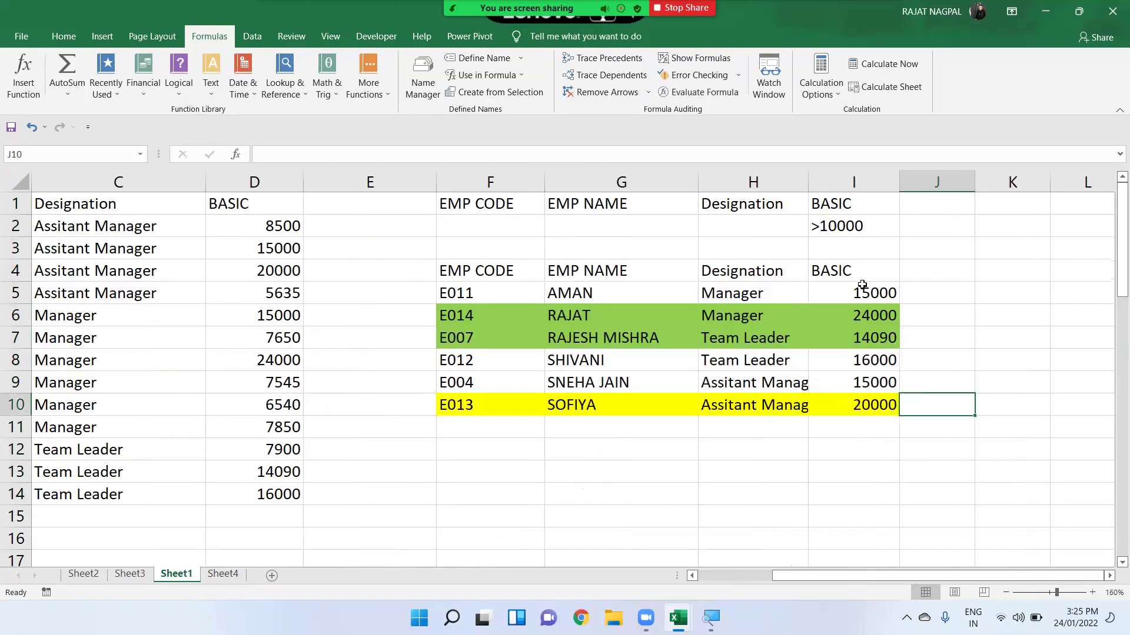
{"action": "left_click_drag", "start_coordinate": [854, 291], "coordinate": [865, 397]}
{"action": "left_click_drag", "start_coordinate": [856, 298], "coordinate": [860, 406]}
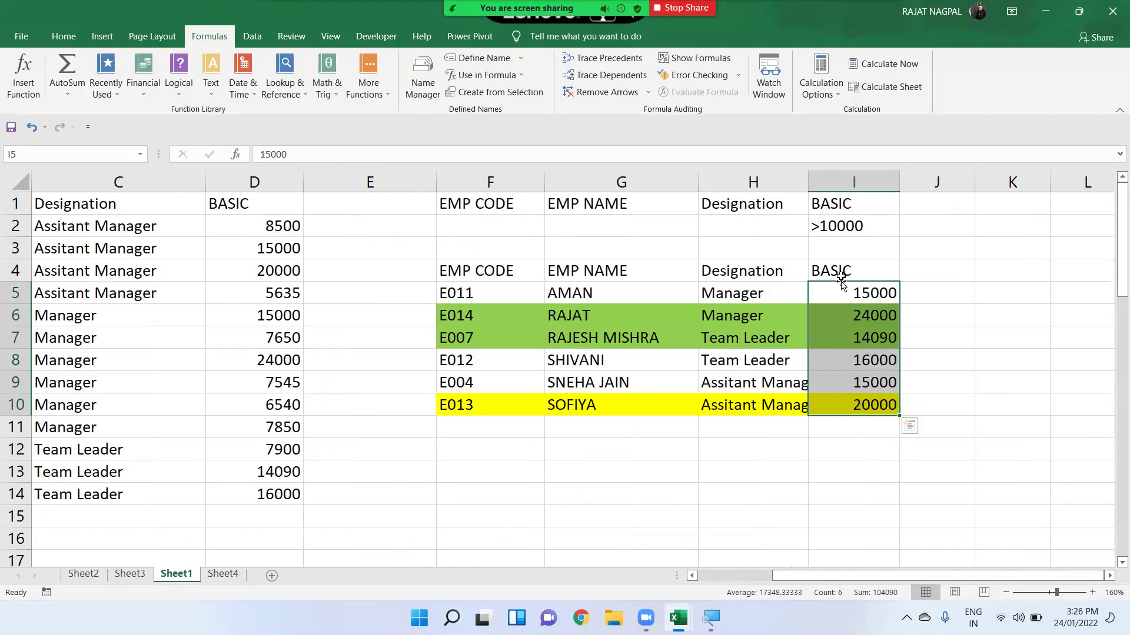
{"action": "left_click_drag", "start_coordinate": [850, 269], "coordinate": [860, 415]}
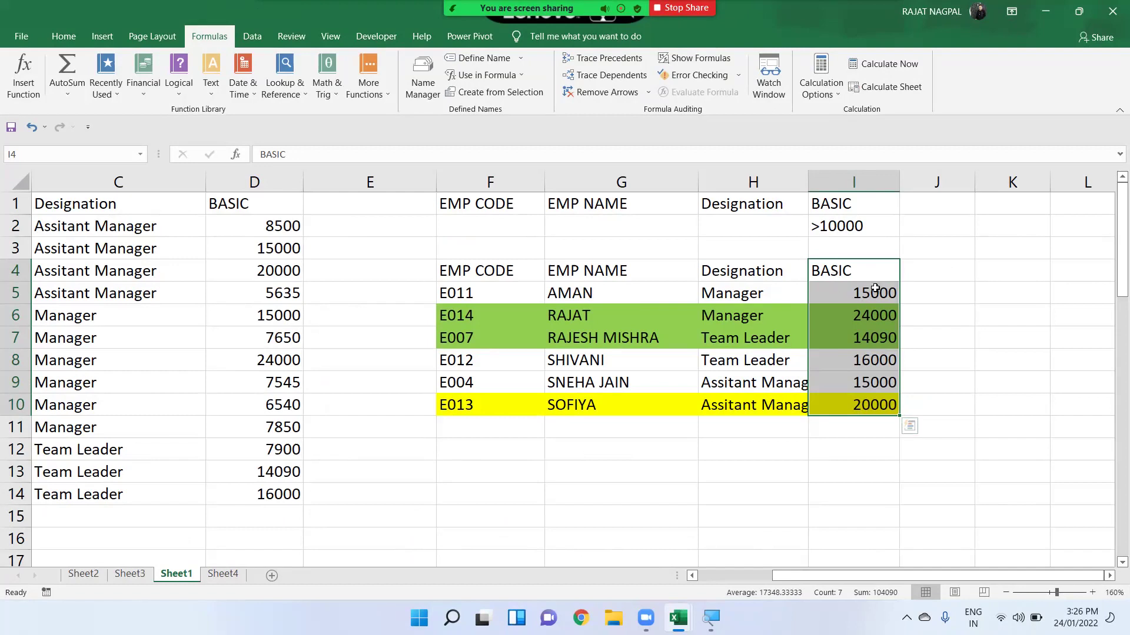
{"action": "left_click_drag", "start_coordinate": [873, 291], "coordinate": [867, 404]}
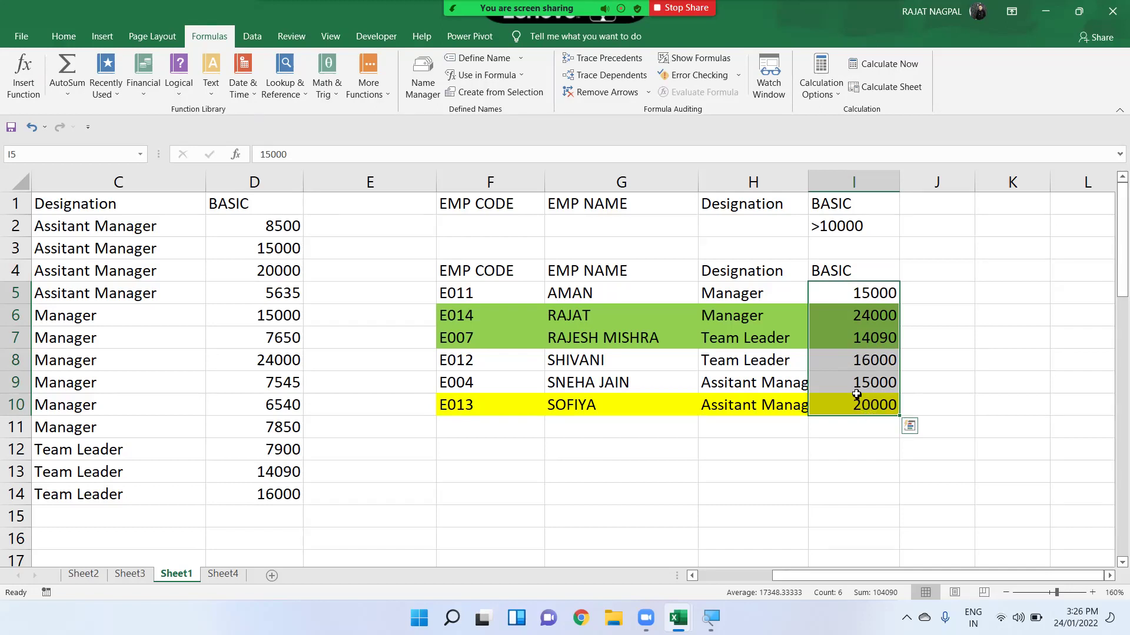
{"action": "left_click_drag", "start_coordinate": [860, 294], "coordinate": [871, 406]}
{"action": "left_click_drag", "start_coordinate": [857, 293], "coordinate": [857, 399]}
{"action": "left_click", "coordinate": [867, 272]}
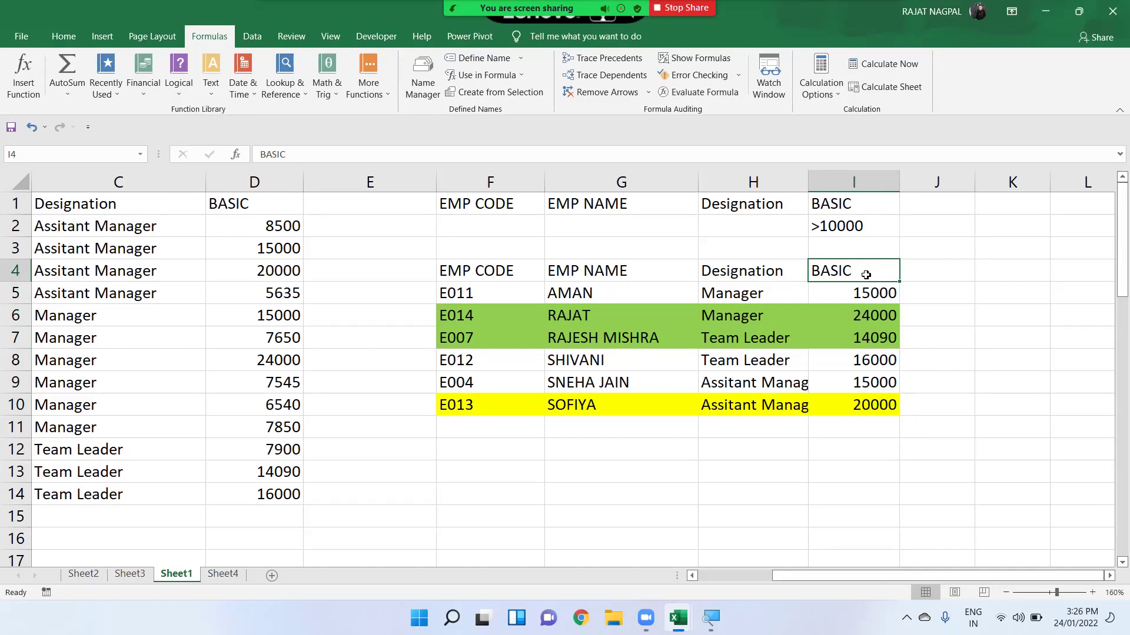
{"action": "left_click_drag", "start_coordinate": [857, 297], "coordinate": [852, 425]}
{"action": "left_click_drag", "start_coordinate": [865, 304], "coordinate": [867, 405]}
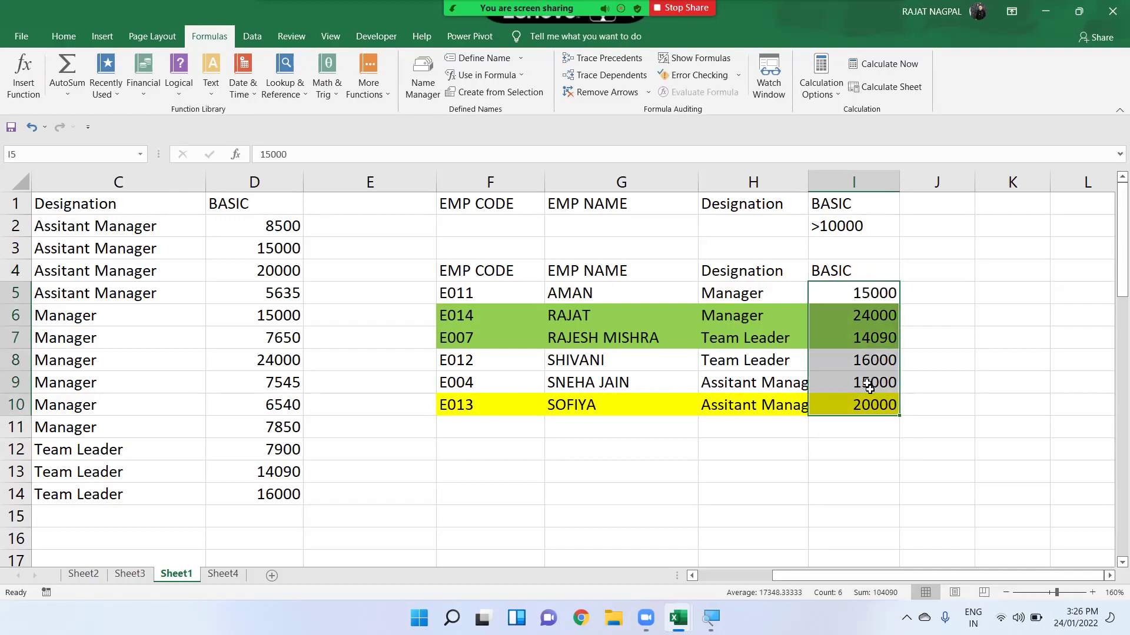
{"action": "left_click", "coordinate": [481, 63]}
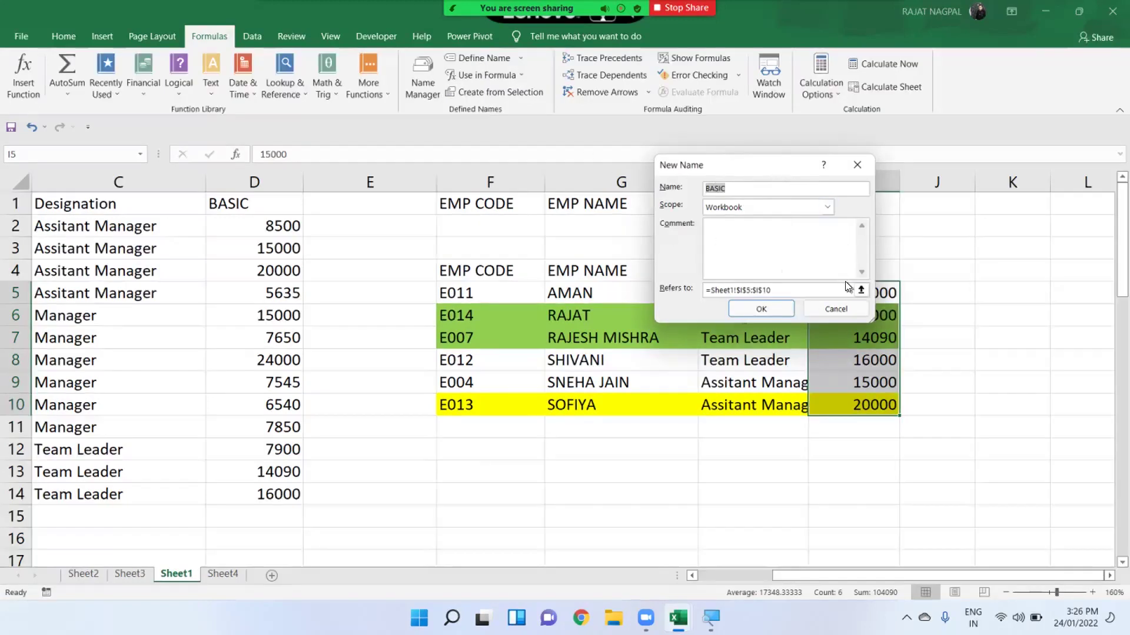
{"action": "left_click", "coordinate": [851, 305]}
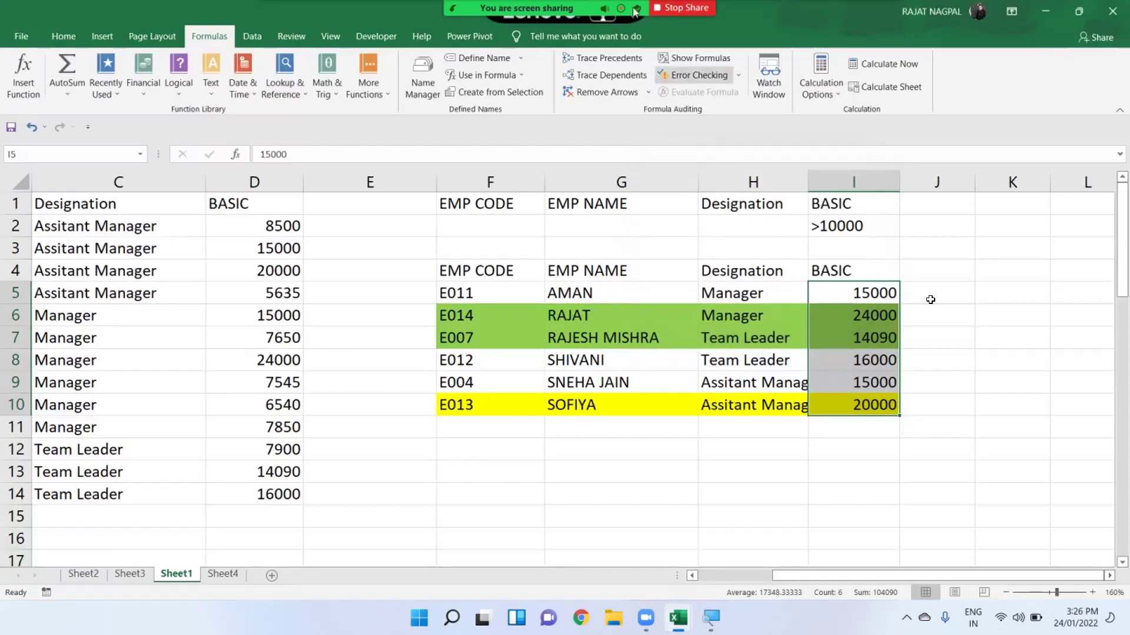
{"action": "left_click_drag", "start_coordinate": [850, 271], "coordinate": [850, 405]}
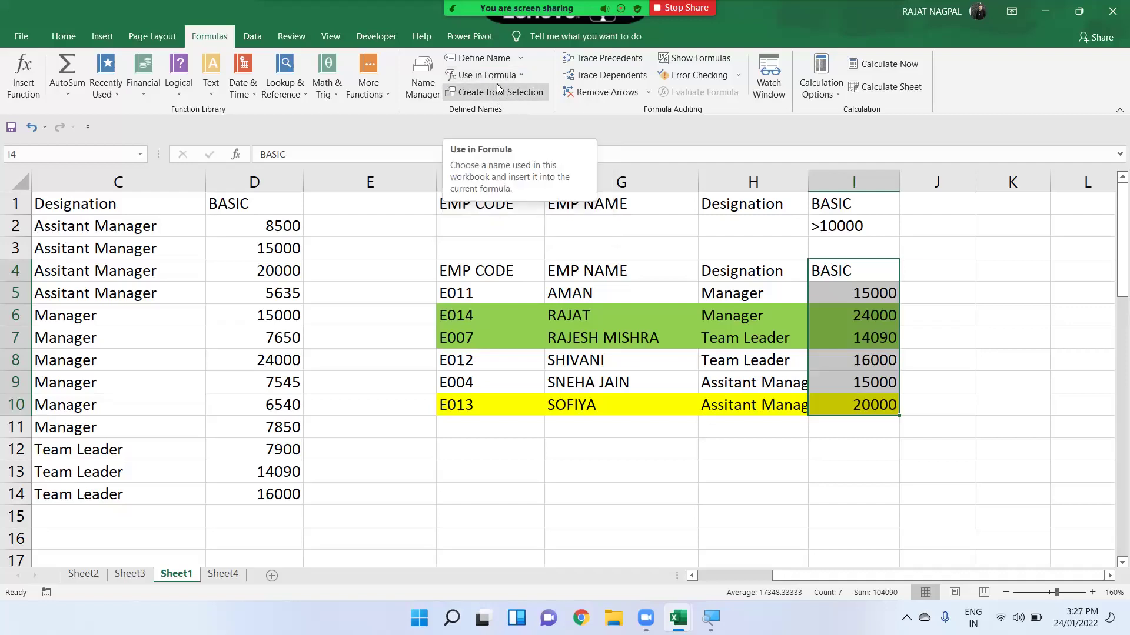
{"action": "left_click_drag", "start_coordinate": [858, 268], "coordinate": [856, 404]}
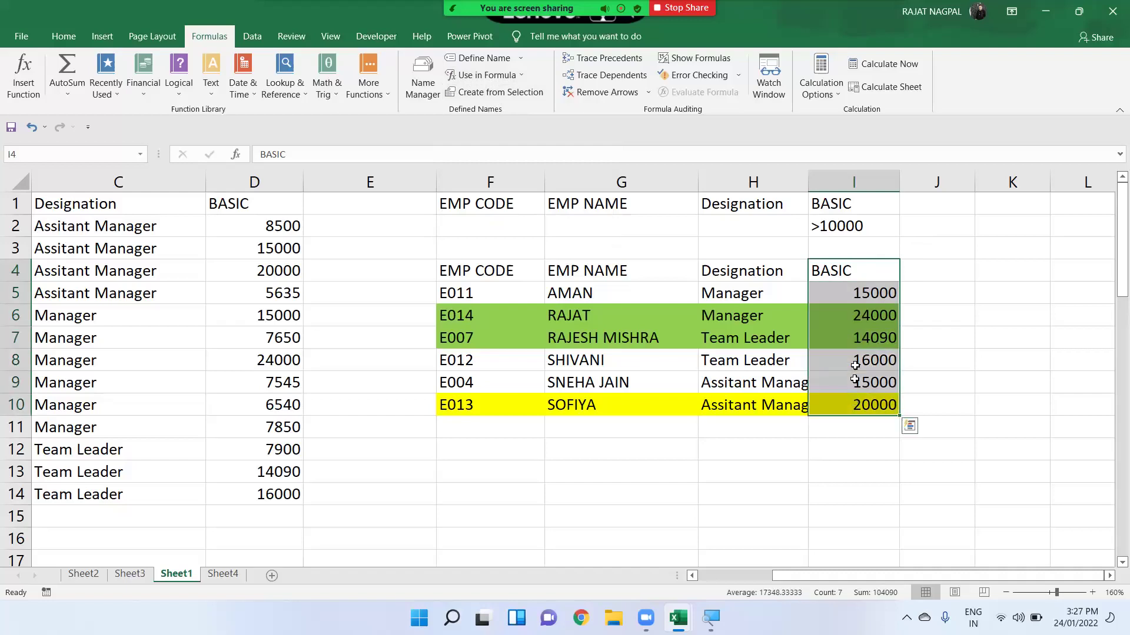
{"action": "left_click", "coordinate": [852, 289]}
{"action": "left_click_drag", "start_coordinate": [852, 289], "coordinate": [853, 406]}
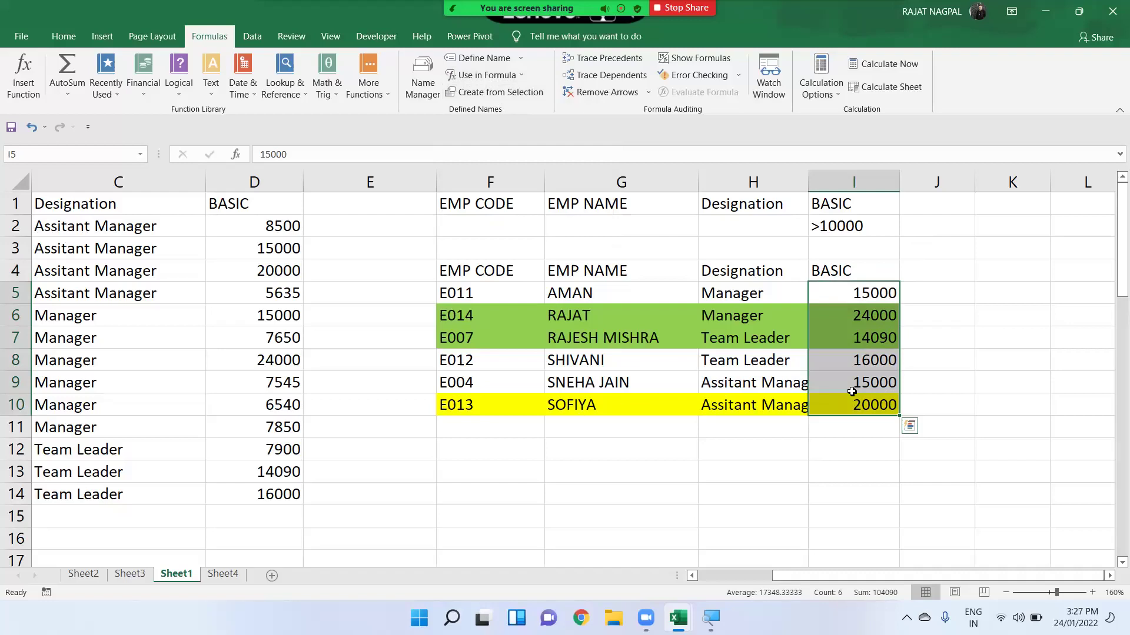
{"action": "left_click", "coordinate": [853, 272]}
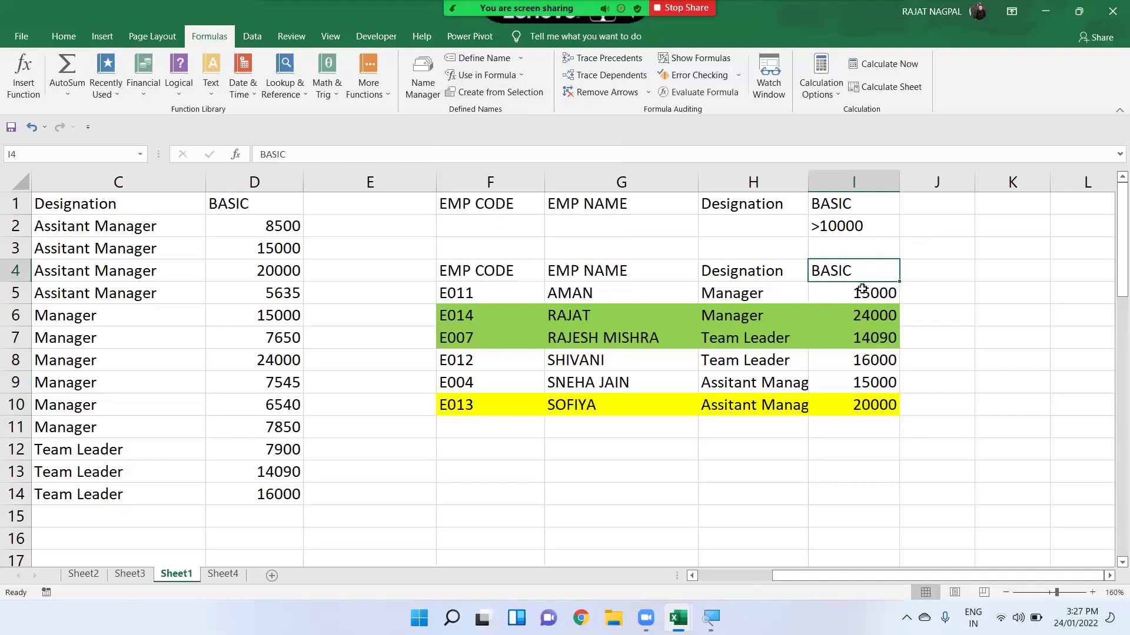
{"action": "left_click_drag", "start_coordinate": [841, 294], "coordinate": [870, 407]}
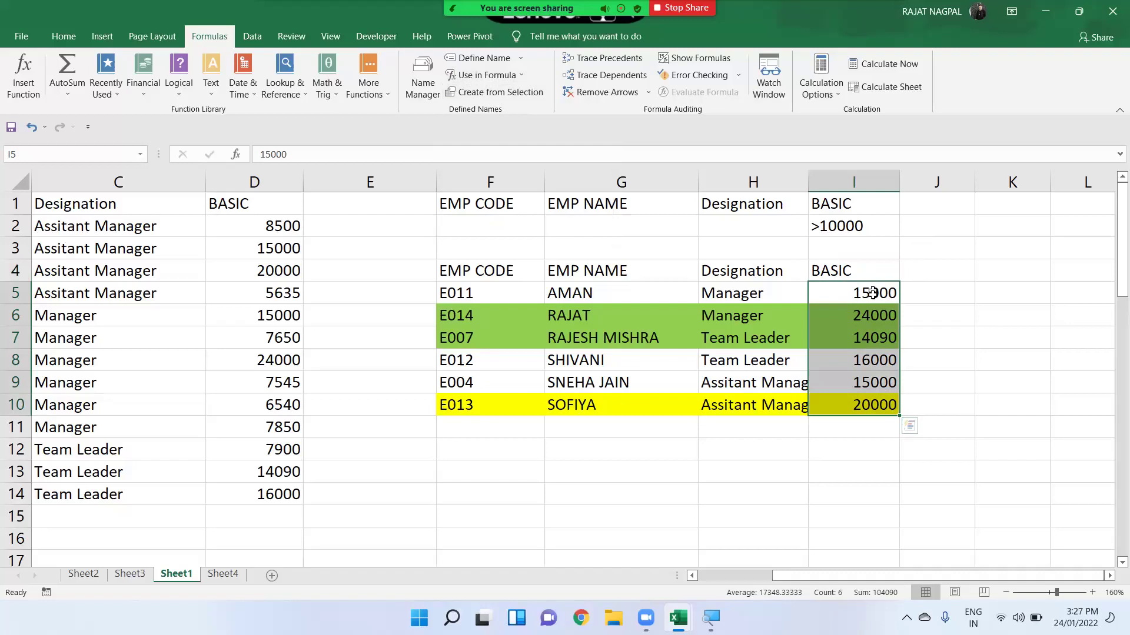
{"action": "left_click_drag", "start_coordinate": [849, 291], "coordinate": [868, 403]}
{"action": "left_click", "coordinate": [483, 59]}
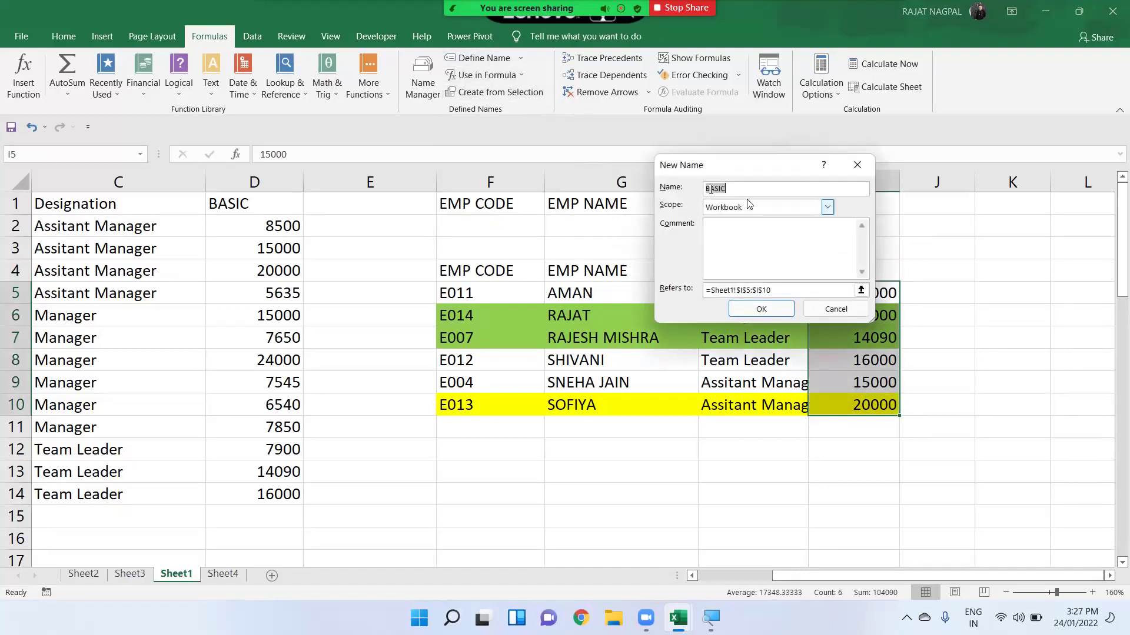
{"action": "left_click", "coordinate": [845, 310]}
Step: Create a named range from I4:I10 using its top row as the name, and reselect I5:I10 to check it
{"action": "left_click_drag", "start_coordinate": [853, 269], "coordinate": [860, 406]}
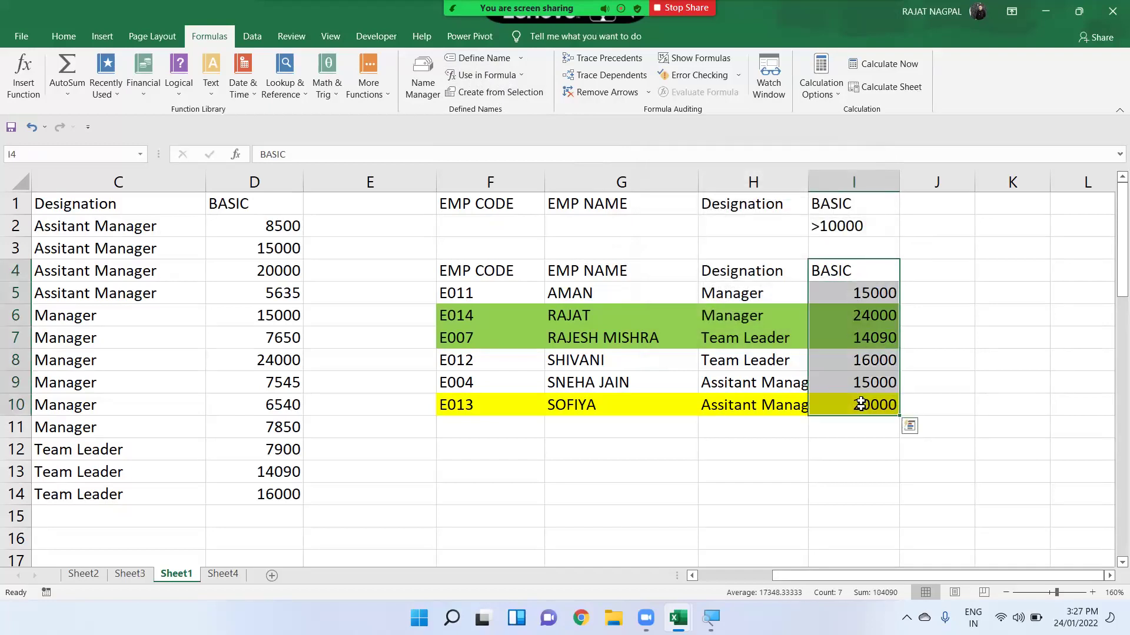
{"action": "left_click", "coordinate": [853, 292]}
{"action": "left_click_drag", "start_coordinate": [853, 292], "coordinate": [861, 407]}
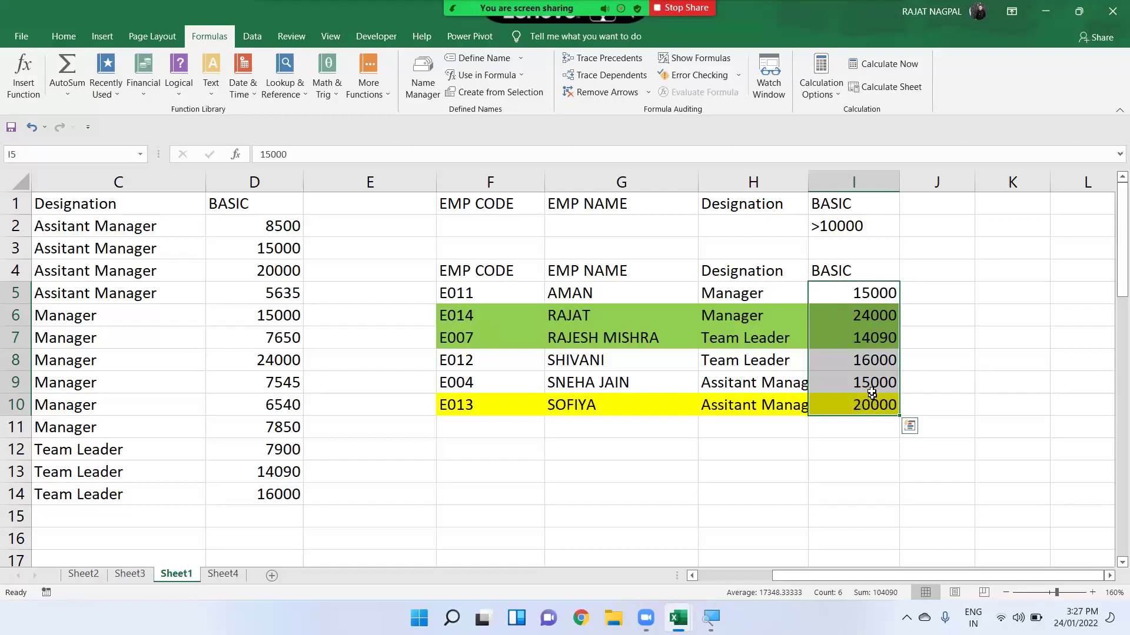
{"action": "left_click_drag", "start_coordinate": [841, 268], "coordinate": [845, 406]}
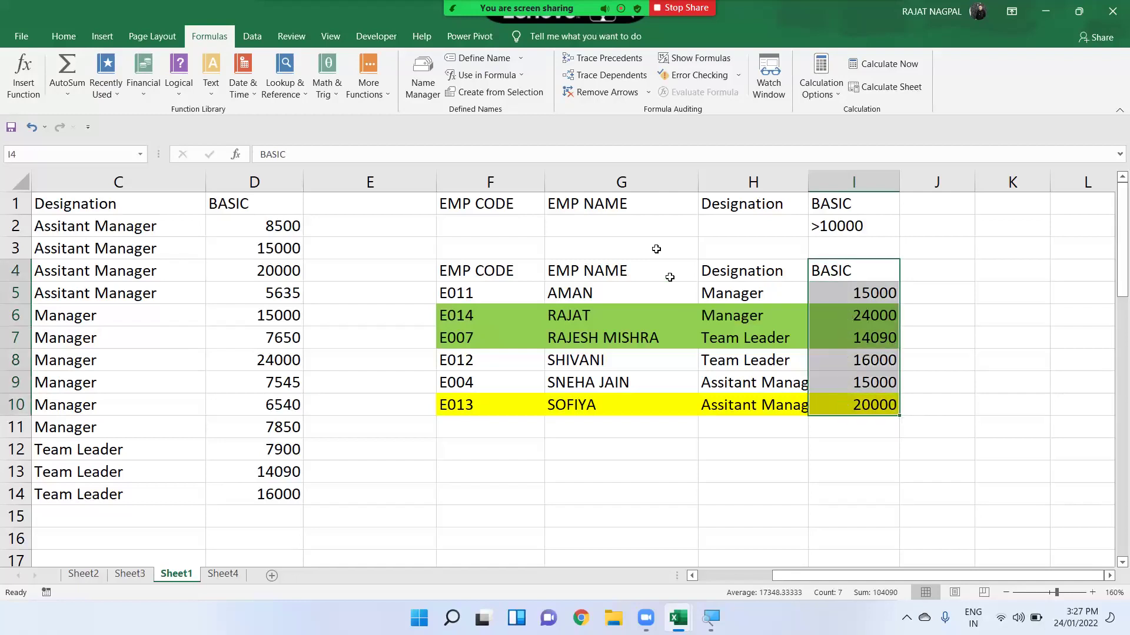
{"action": "left_click", "coordinate": [484, 94]}
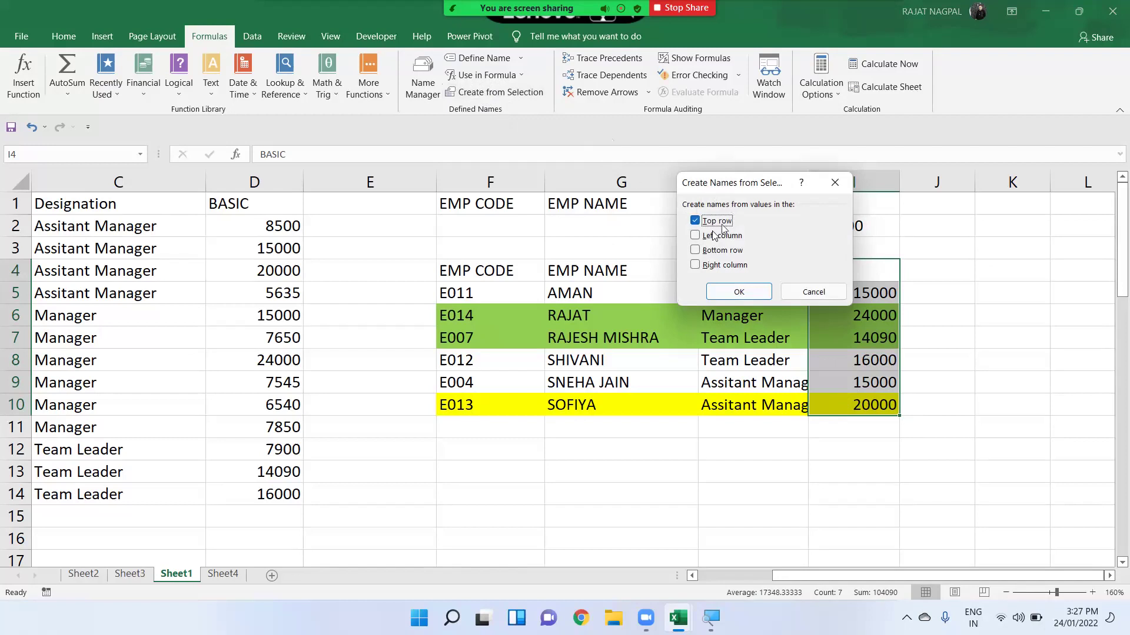
{"action": "left_click_drag", "start_coordinate": [700, 183], "coordinate": [585, 140]}
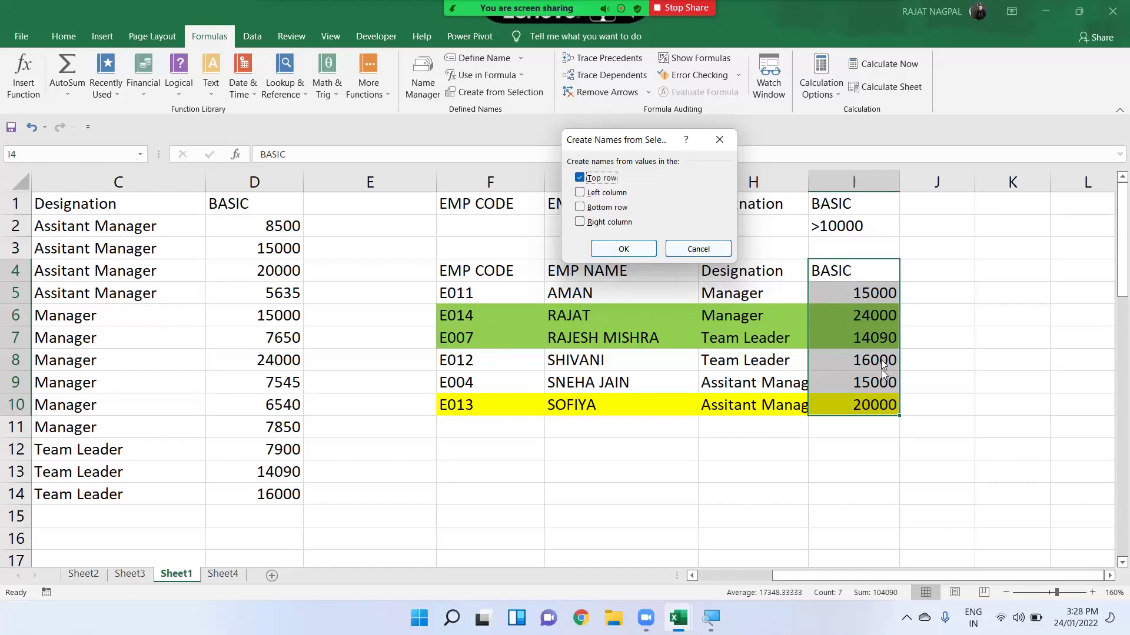
{"action": "left_click", "coordinate": [641, 251]}
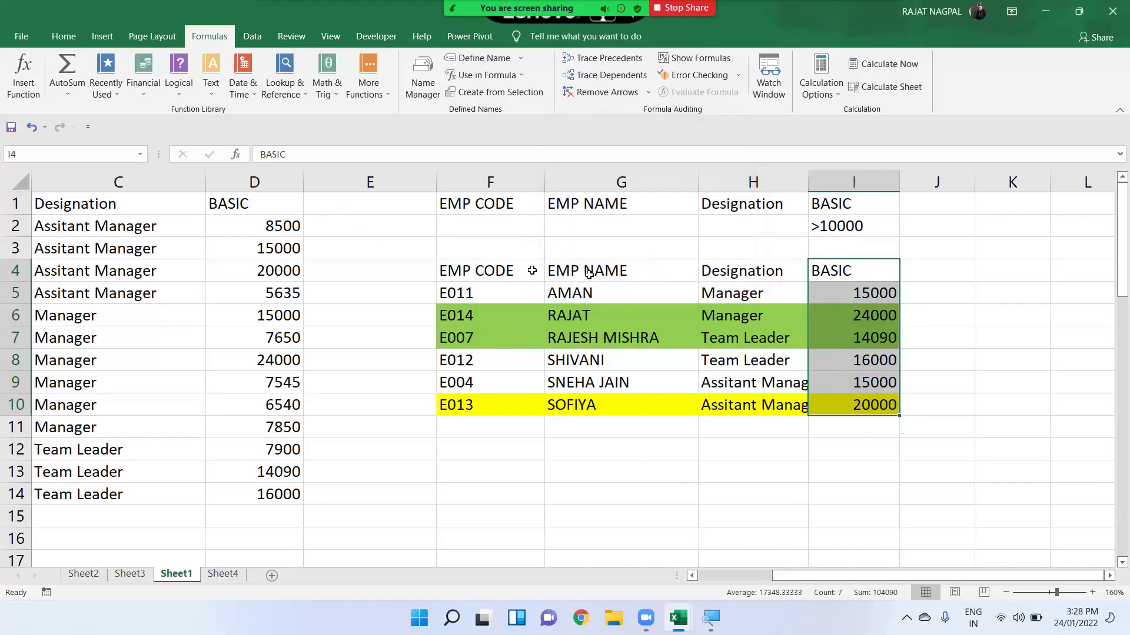
{"action": "left_click", "coordinate": [11, 154]}
{"action": "key", "text": "Escape"}
{"action": "left_click_drag", "start_coordinate": [854, 297], "coordinate": [869, 412]}
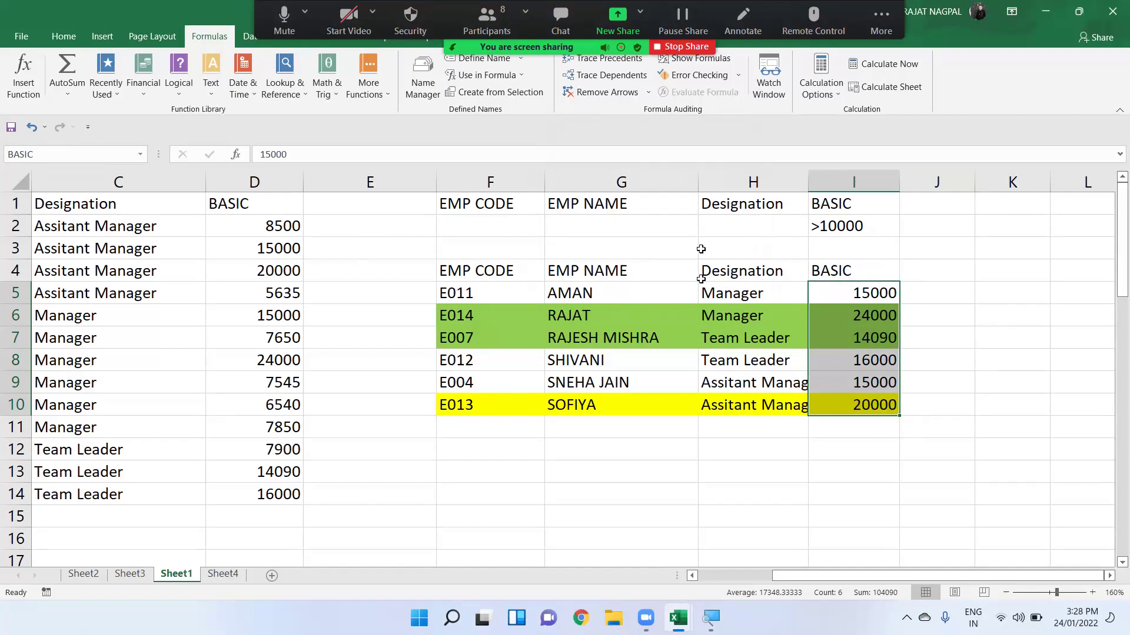
Step: Create a name from the top row of H4:H10, replacing the existing Designation definition, and reselect H5:H10 to check it
{"action": "left_click_drag", "start_coordinate": [739, 269], "coordinate": [738, 408]}
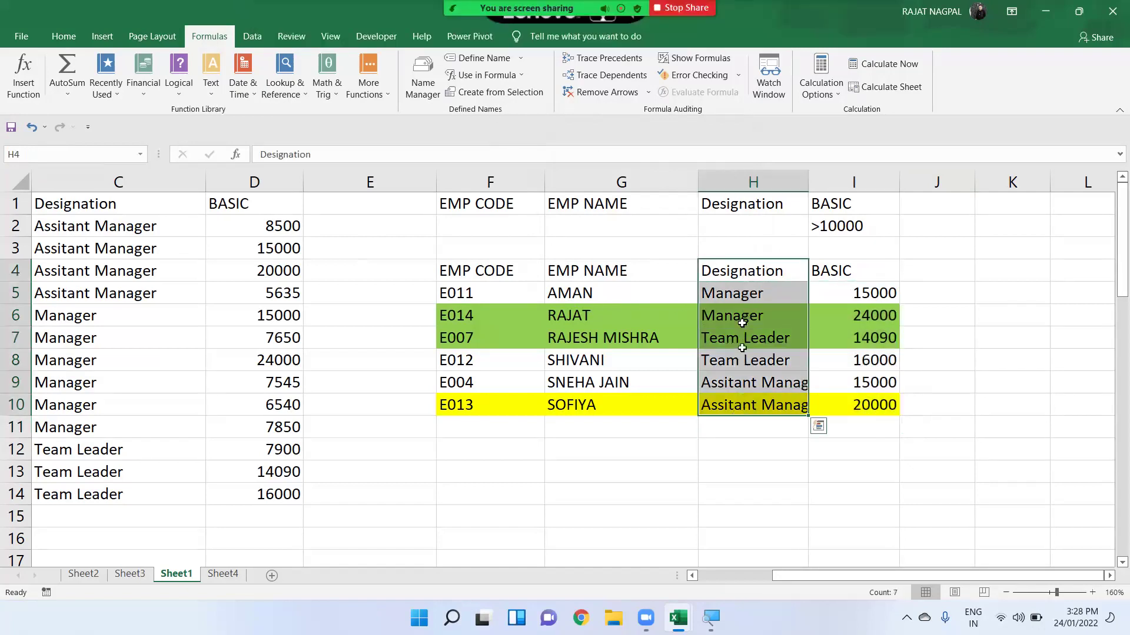
{"action": "left_click", "coordinate": [493, 97]}
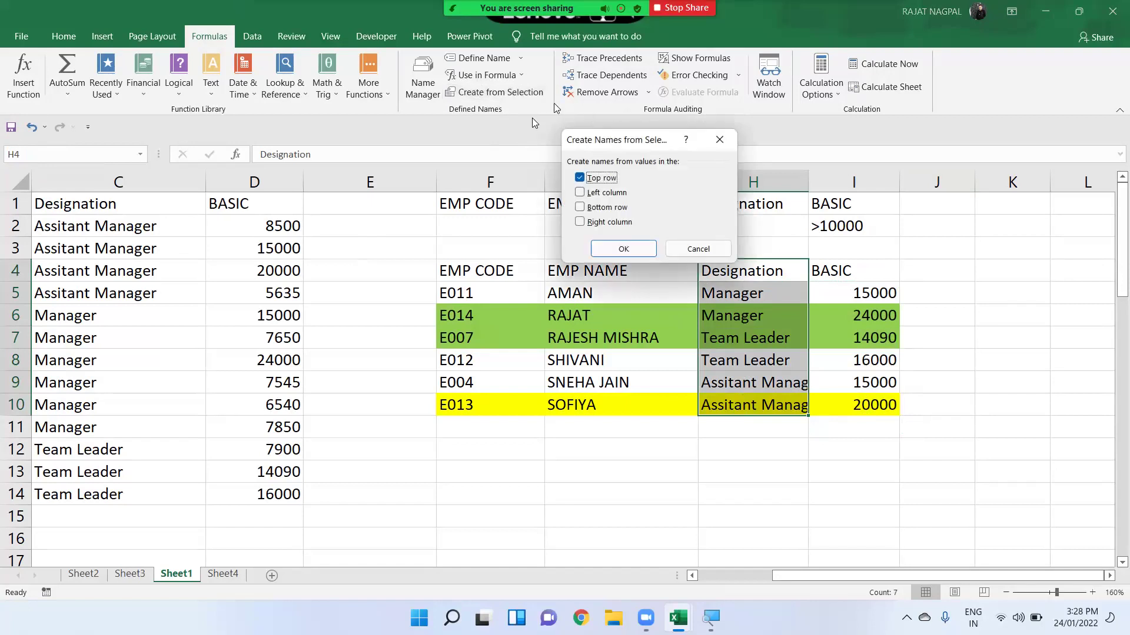
{"action": "left_click", "coordinate": [623, 250]}
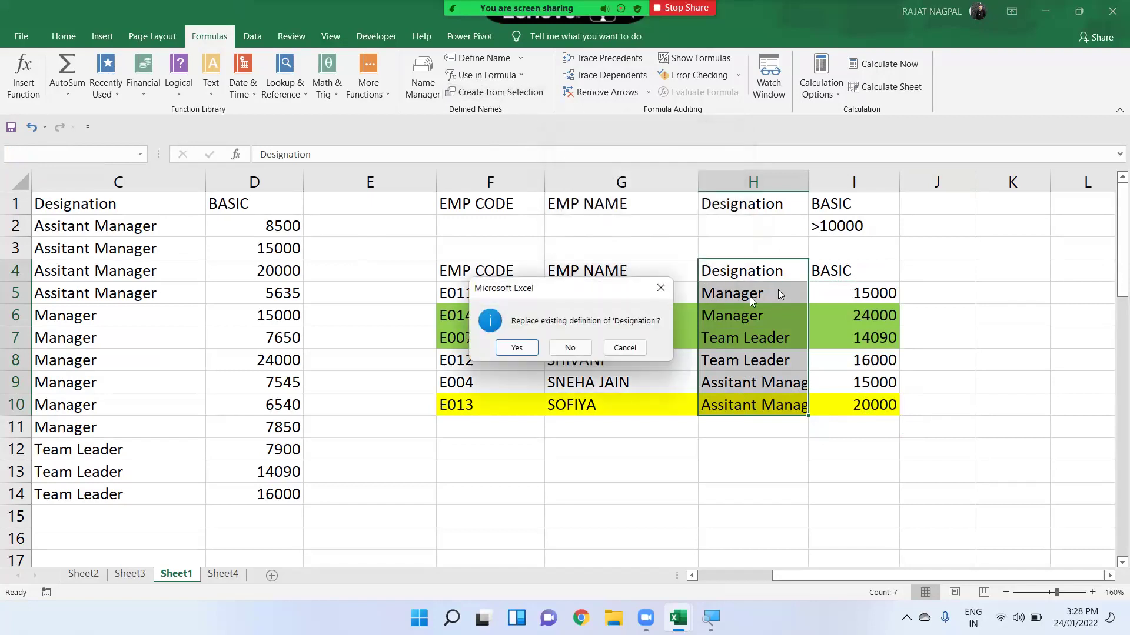
{"action": "left_click", "coordinate": [533, 345]}
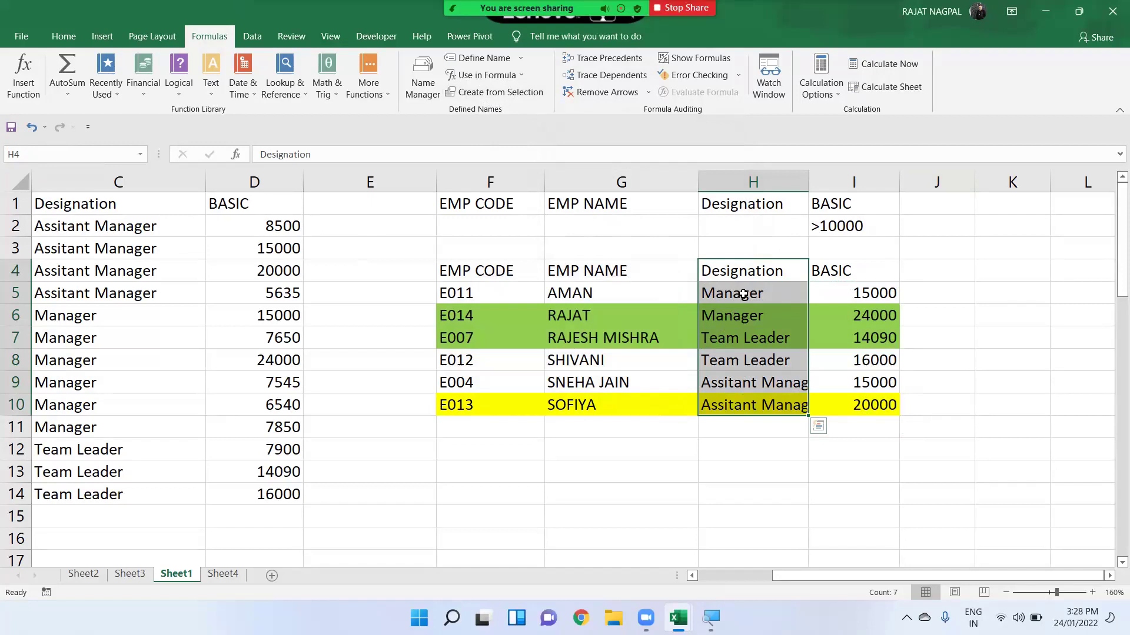
{"action": "left_click", "coordinate": [746, 295]}
{"action": "left_click_drag", "start_coordinate": [746, 295], "coordinate": [731, 418]}
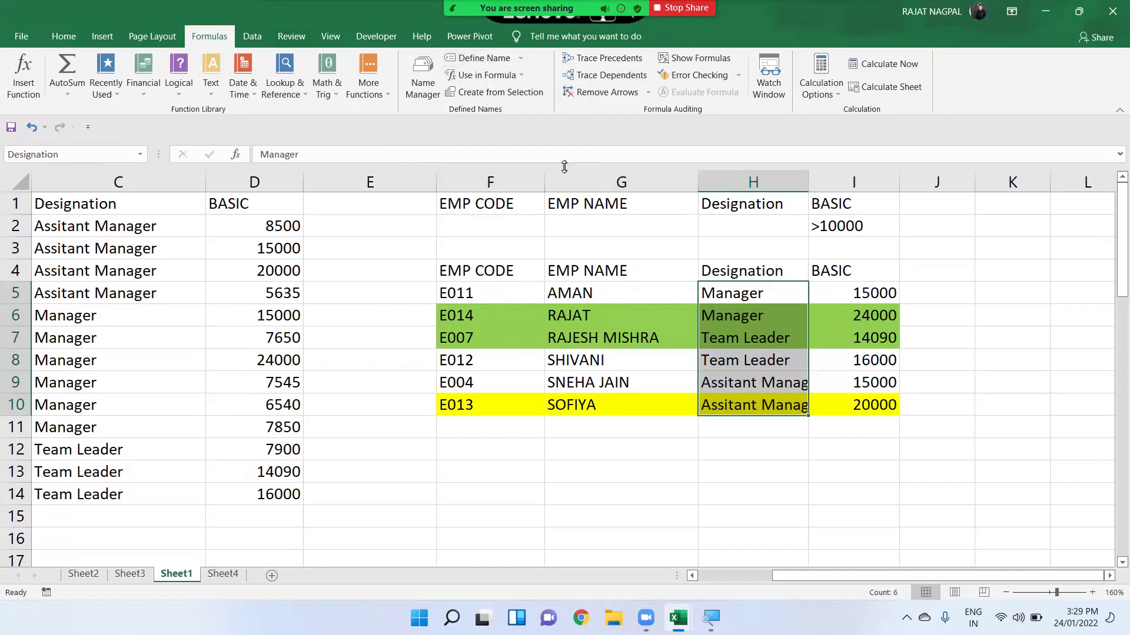
Step: Check which name applies to the original BASIC and Designation columns by reselecting D1:D14, C1:C14 and C2:C14
{"action": "left_click", "coordinate": [677, 302]}
{"action": "left_click_drag", "start_coordinate": [657, 302], "coordinate": [926, 290]}
{"action": "left_click", "coordinate": [576, 226]}
{"action": "left_click_drag", "start_coordinate": [577, 227], "coordinate": [597, 493]}
{"action": "left_click_drag", "start_coordinate": [579, 203], "coordinate": [598, 494]}
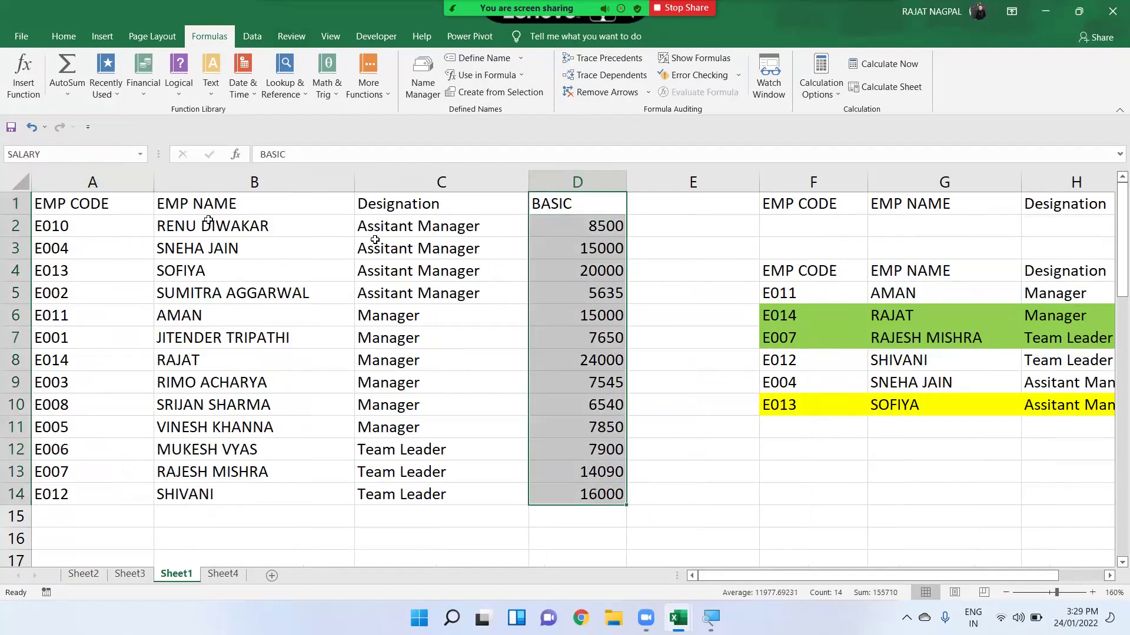
{"action": "left_click_drag", "start_coordinate": [420, 206], "coordinate": [403, 499]}
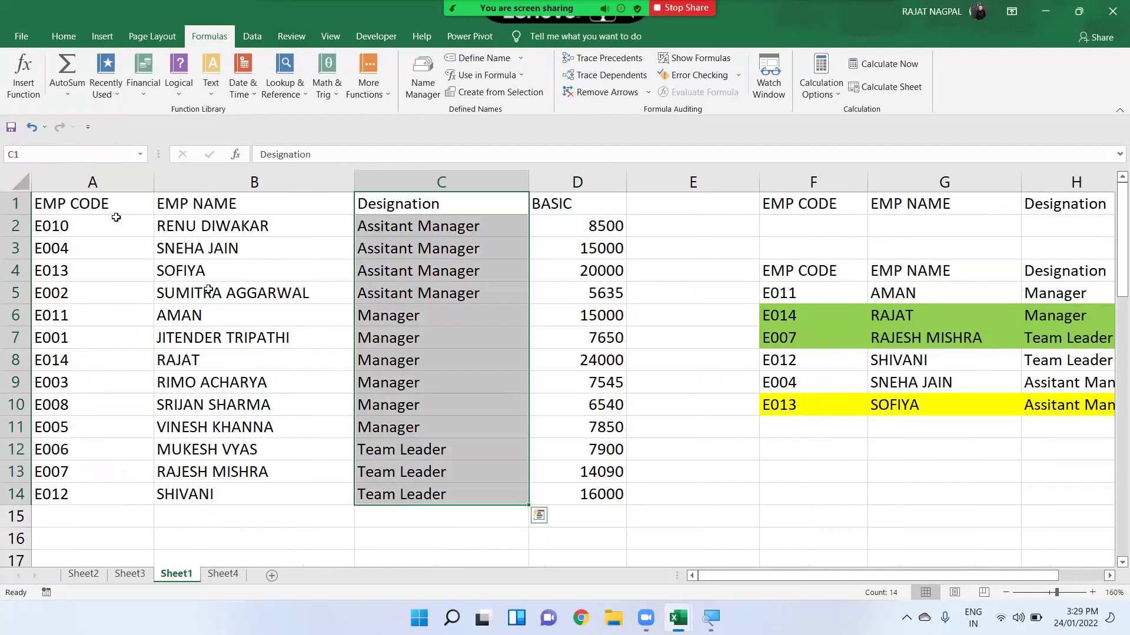
{"action": "left_click_drag", "start_coordinate": [424, 226], "coordinate": [441, 491]}
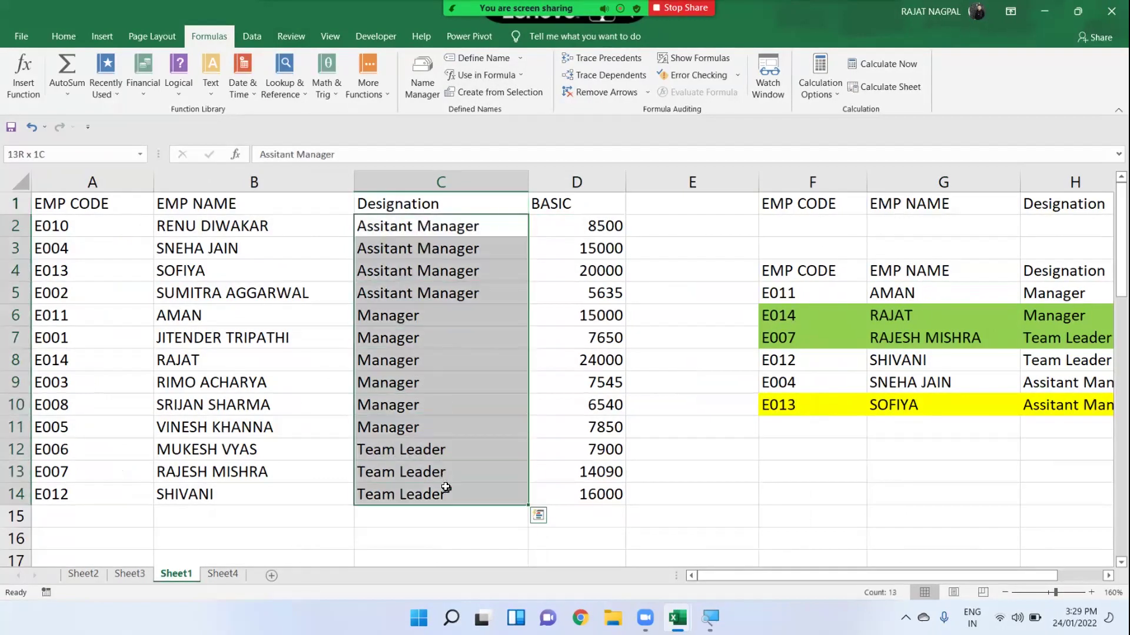
{"action": "mouse_move", "coordinate": [490, 9]}
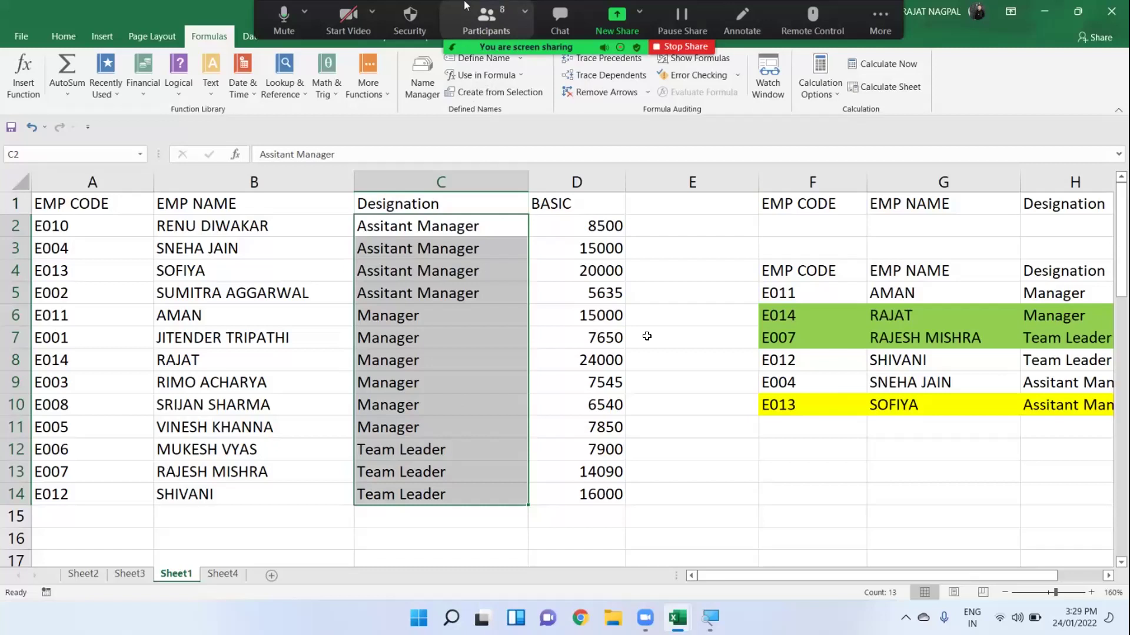
{"action": "left_click", "coordinate": [618, 338]}
{"action": "left_click", "coordinate": [1091, 293]}
{"action": "left_click", "coordinate": [1092, 330]}
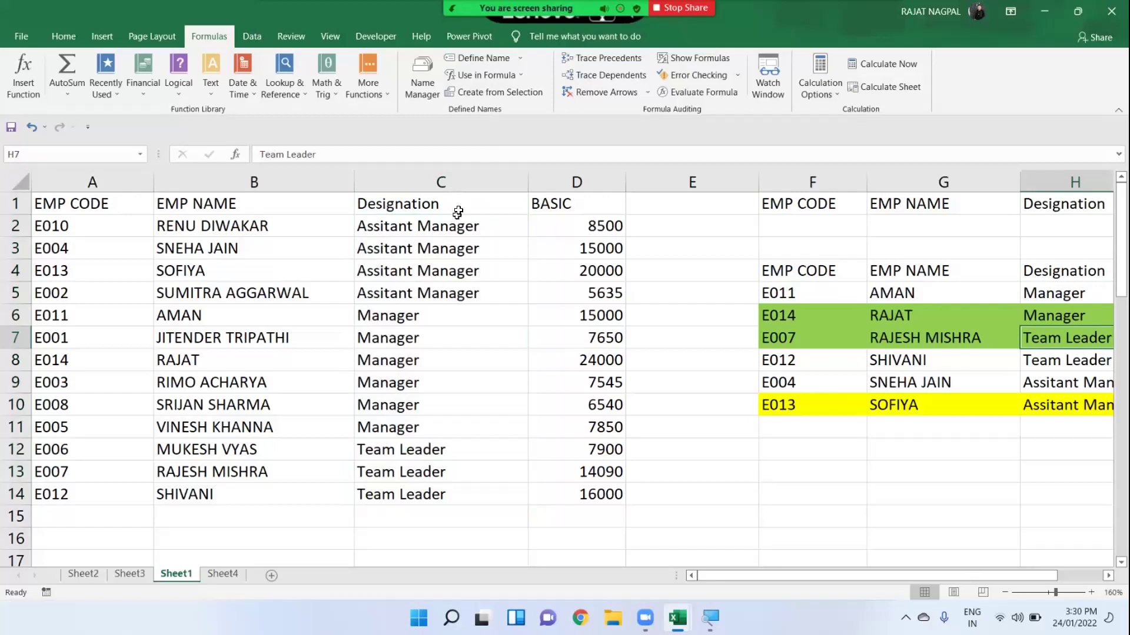
{"action": "left_click", "coordinate": [459, 209]}
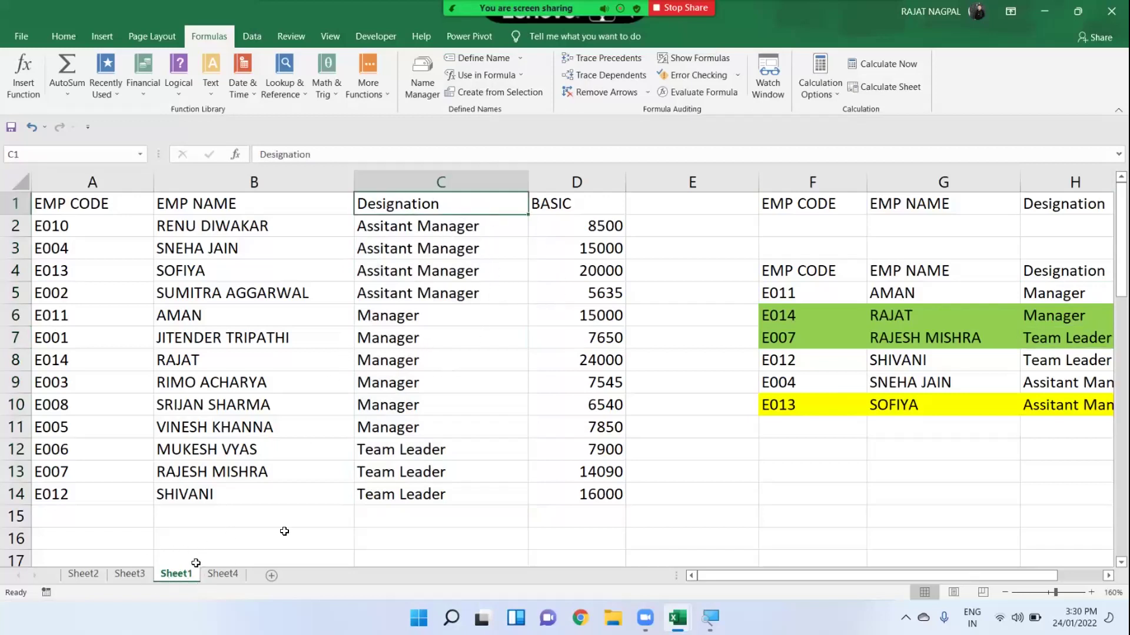
Step: From Sheet4, jump to the named range SALARY by entering its name
{"action": "left_click", "coordinate": [223, 573]}
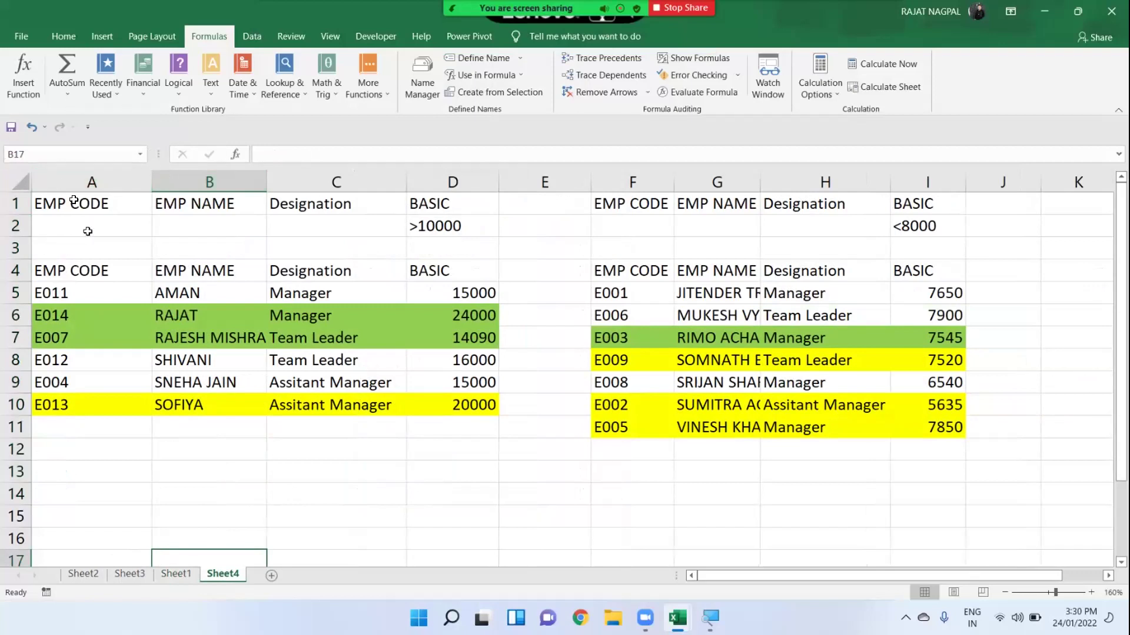
{"action": "left_click", "coordinate": [27, 154]}
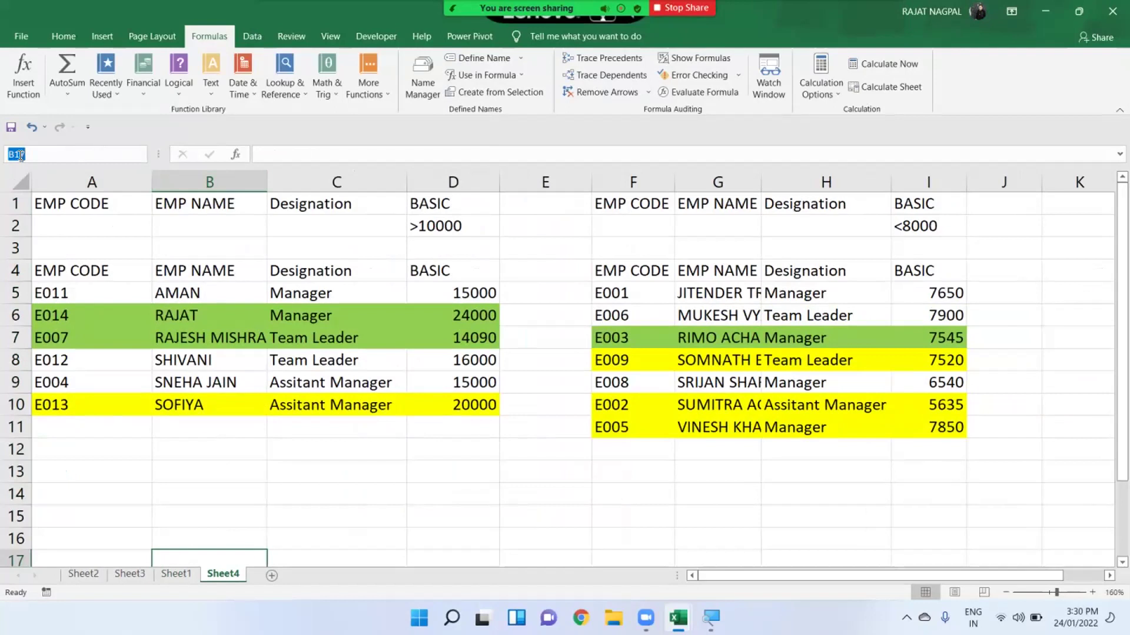
{"action": "type", "text": "SALARY"}
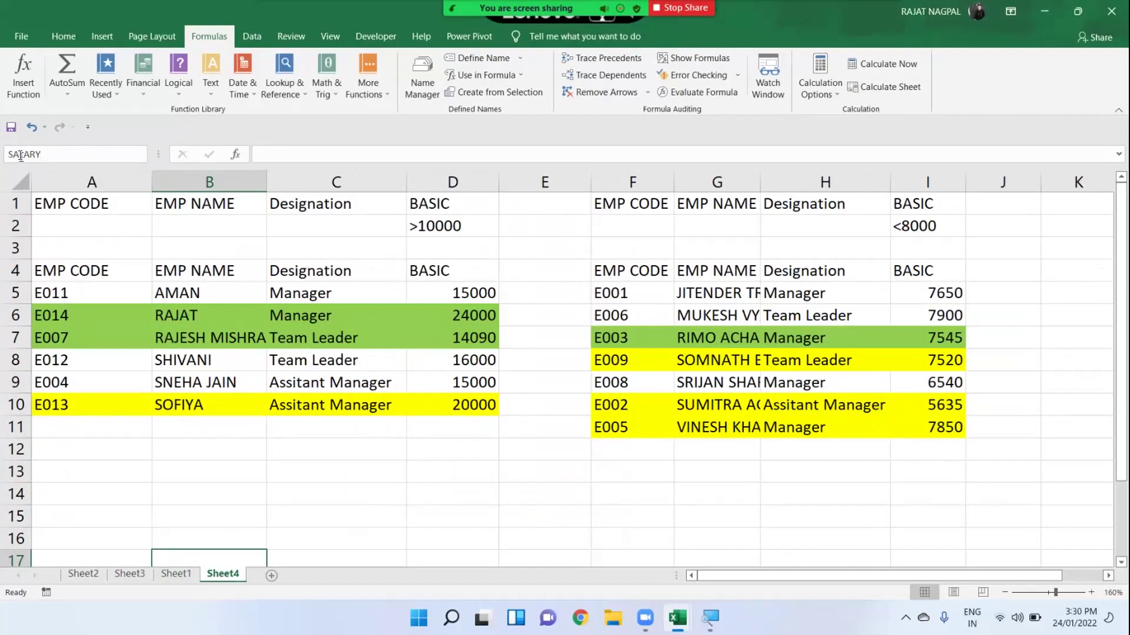
{"action": "key", "text": "Return"}
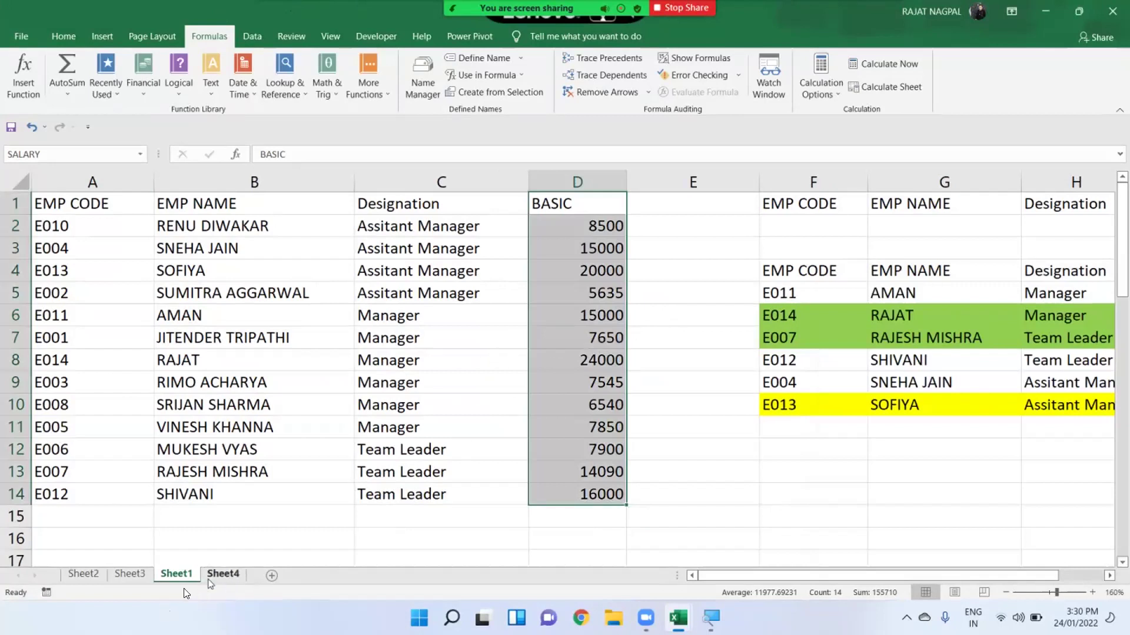
Step: Switch to Sheet2 and go to the range SALARY by its name
{"action": "left_click", "coordinate": [83, 574]}
{"action": "left_click", "coordinate": [34, 154]}
{"action": "type", "text": "S"}
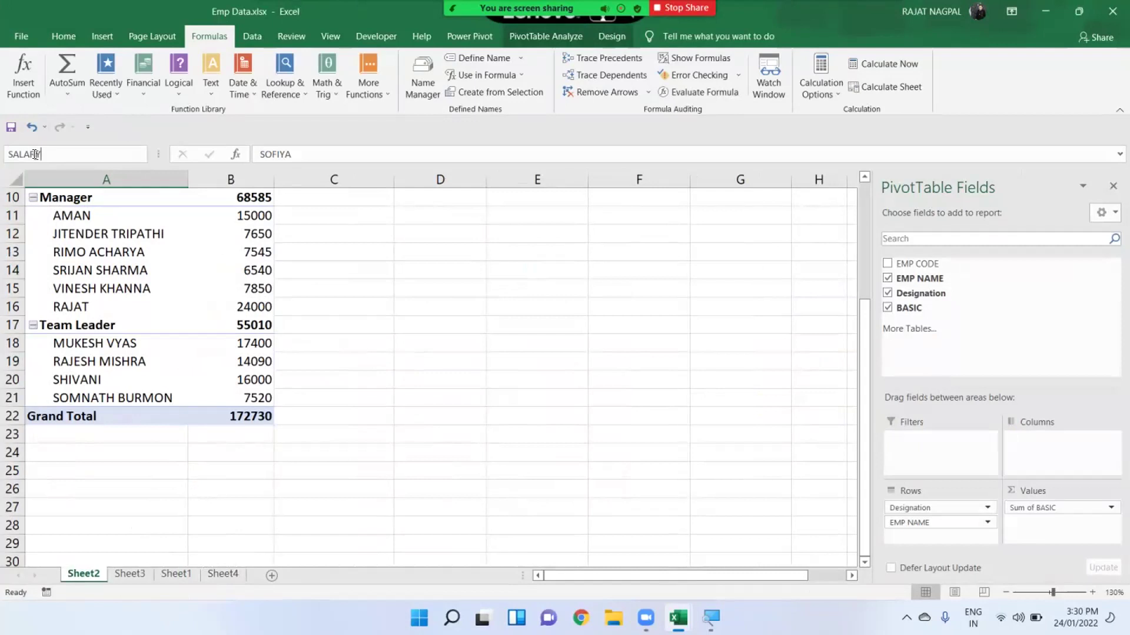
{"action": "key", "text": "Return"}
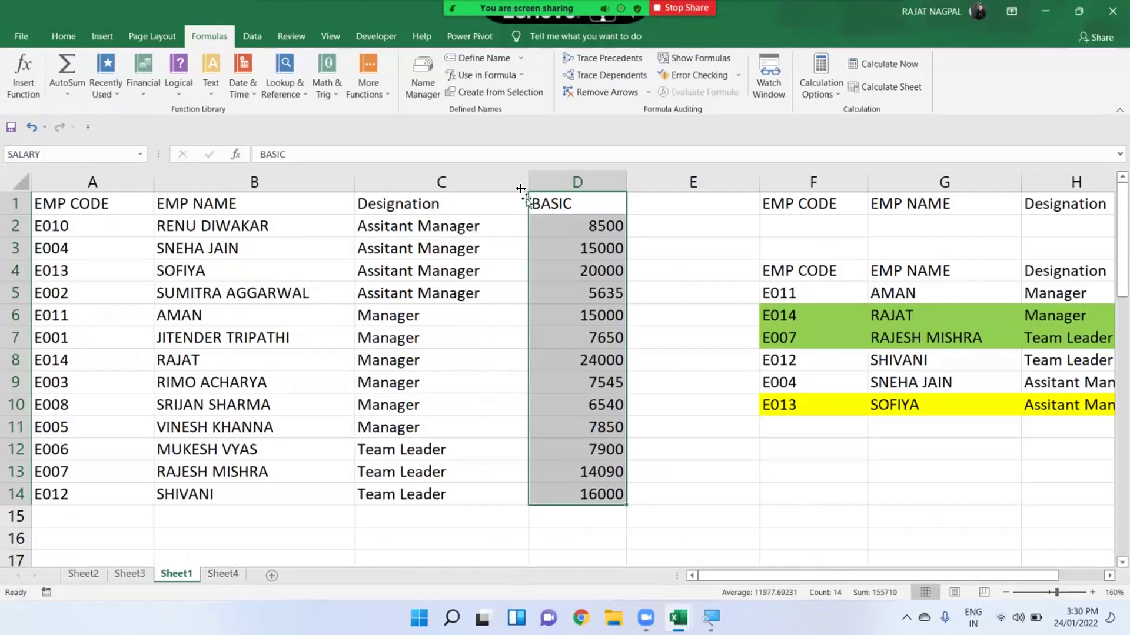
Step: Total the named range SALARY in cell F13 with the formula =SUM(SALARY), and reselect F13 to check it
{"action": "left_click", "coordinate": [561, 243]}
{"action": "left_click_drag", "start_coordinate": [582, 204], "coordinate": [624, 493]}
{"action": "left_click", "coordinate": [774, 472]}
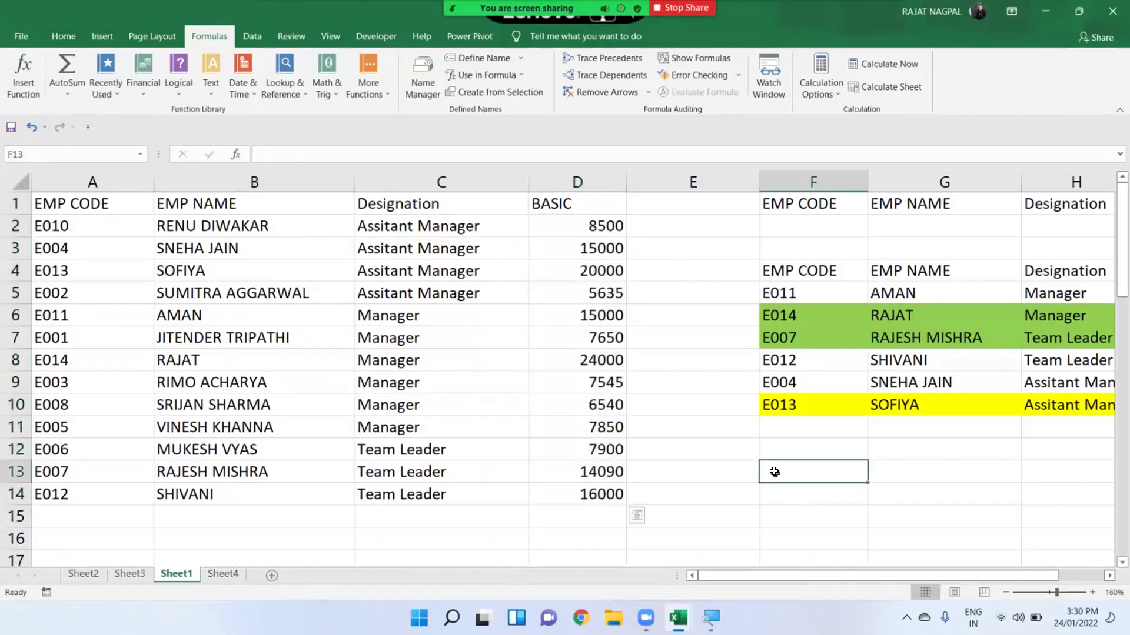
{"action": "type", "text": "=SUM("}
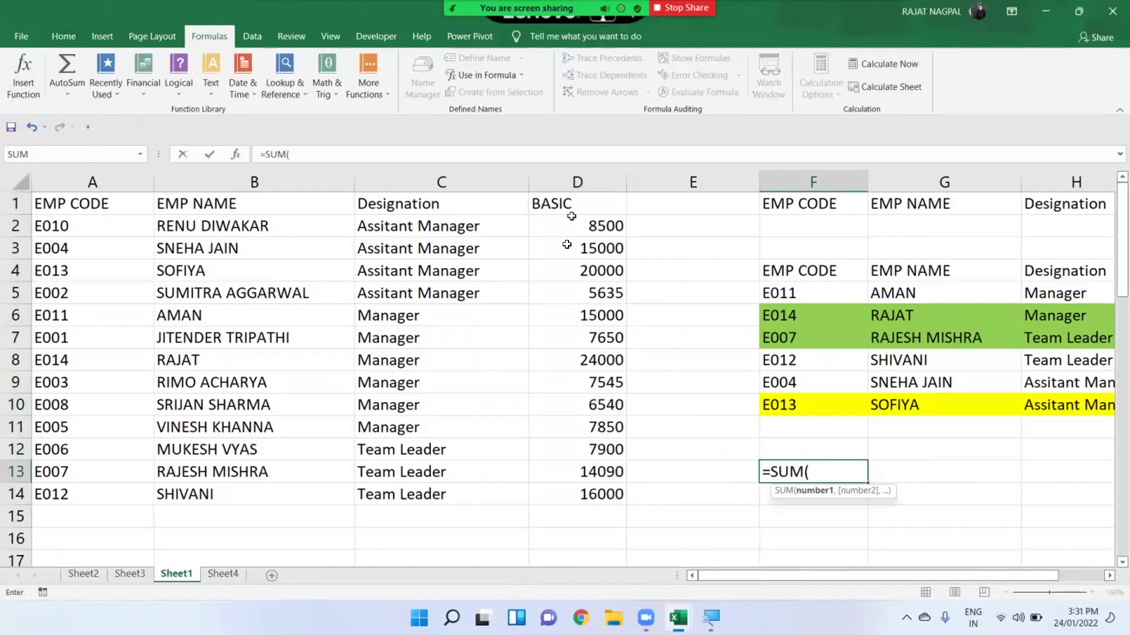
{"action": "type", "text": "SALARY"}
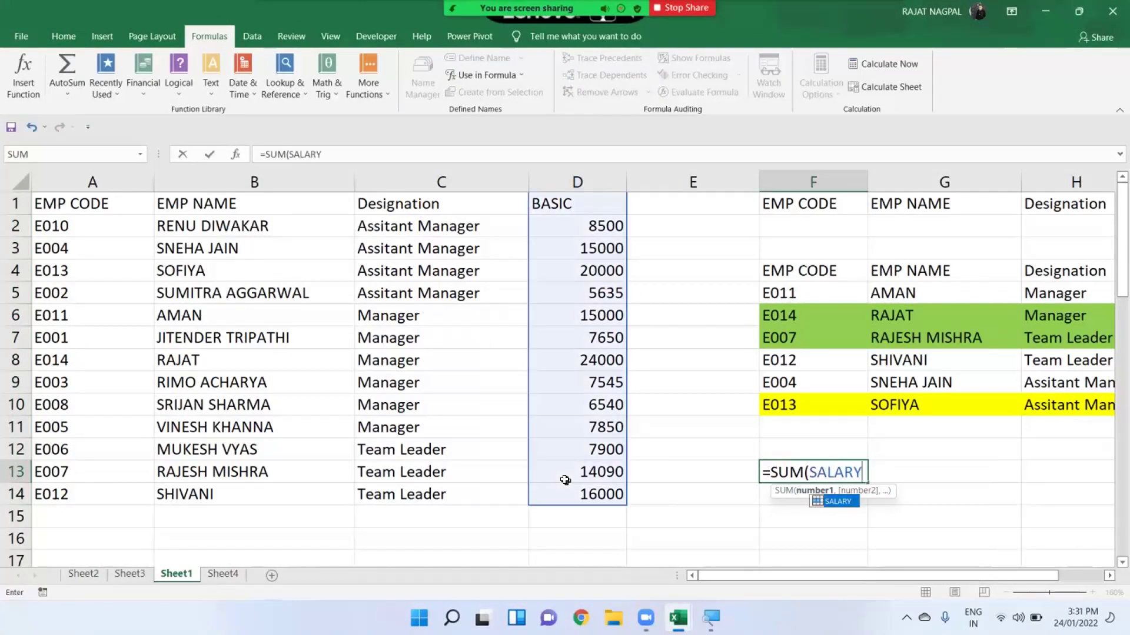
{"action": "type", "text": ")"}
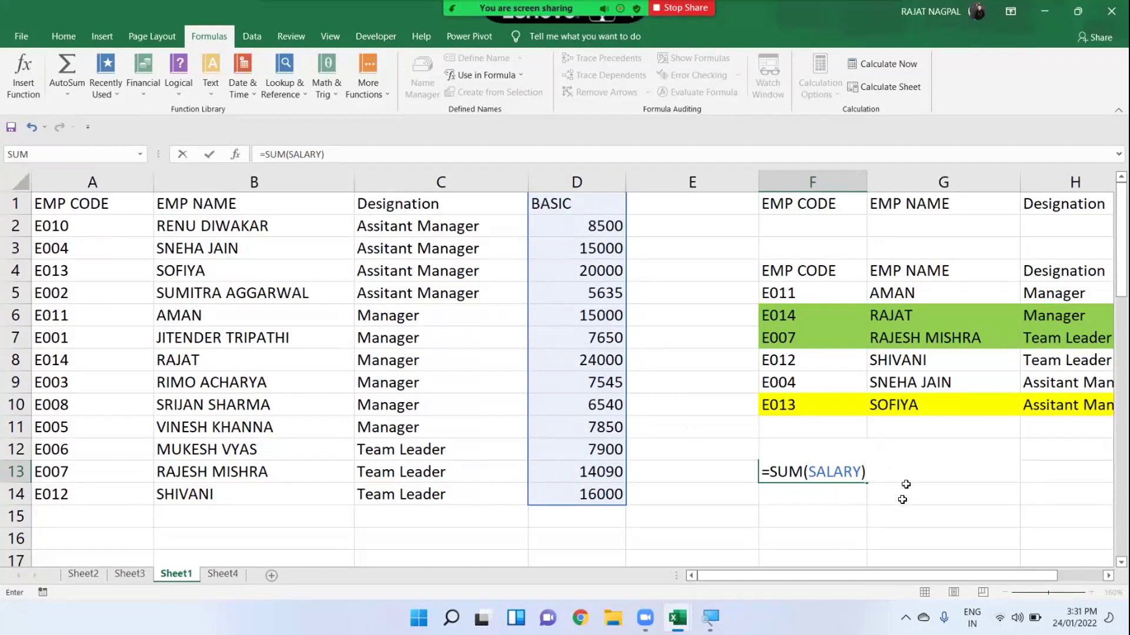
{"action": "left_click_drag", "start_coordinate": [803, 472], "coordinate": [848, 473]}
{"action": "left_click", "coordinate": [848, 473]}
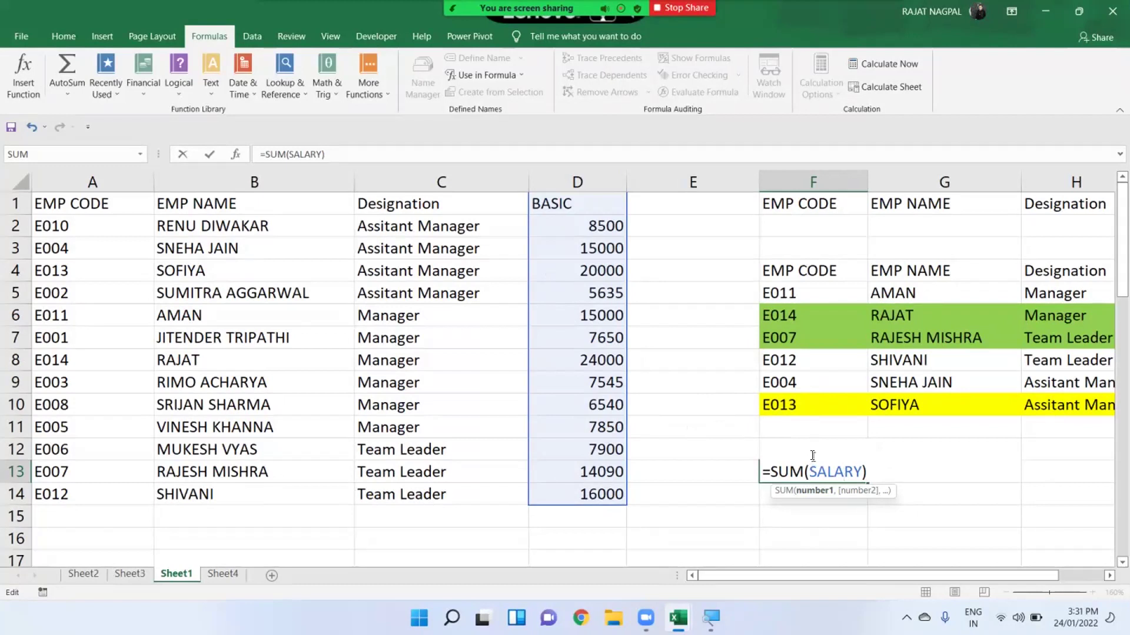
{"action": "key", "text": "Return"}
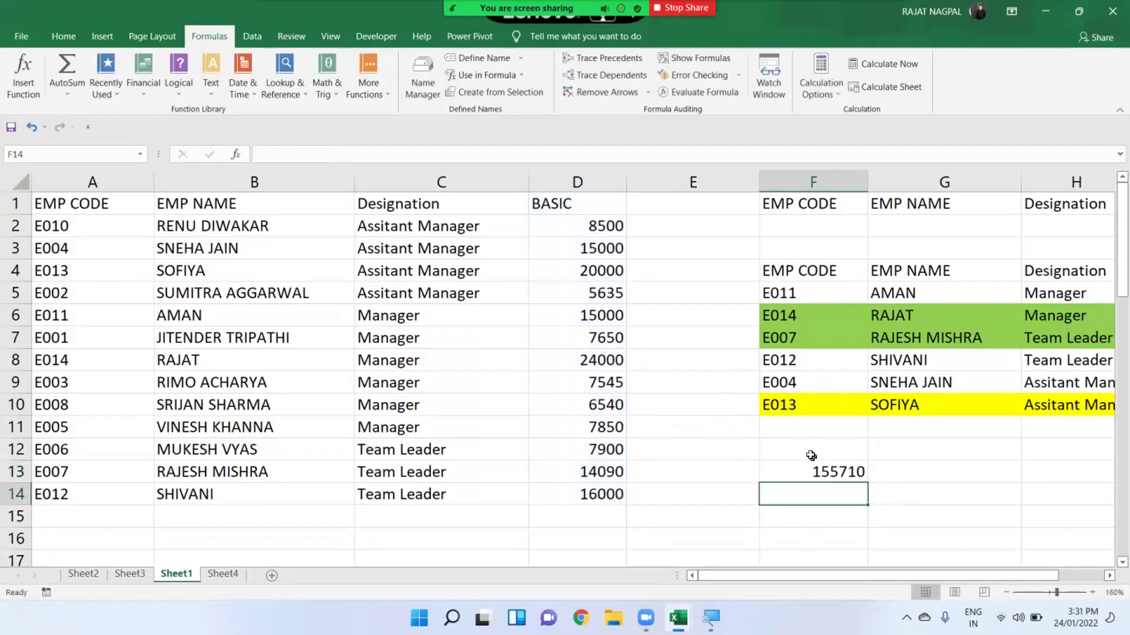
{"action": "left_click", "coordinate": [819, 472]}
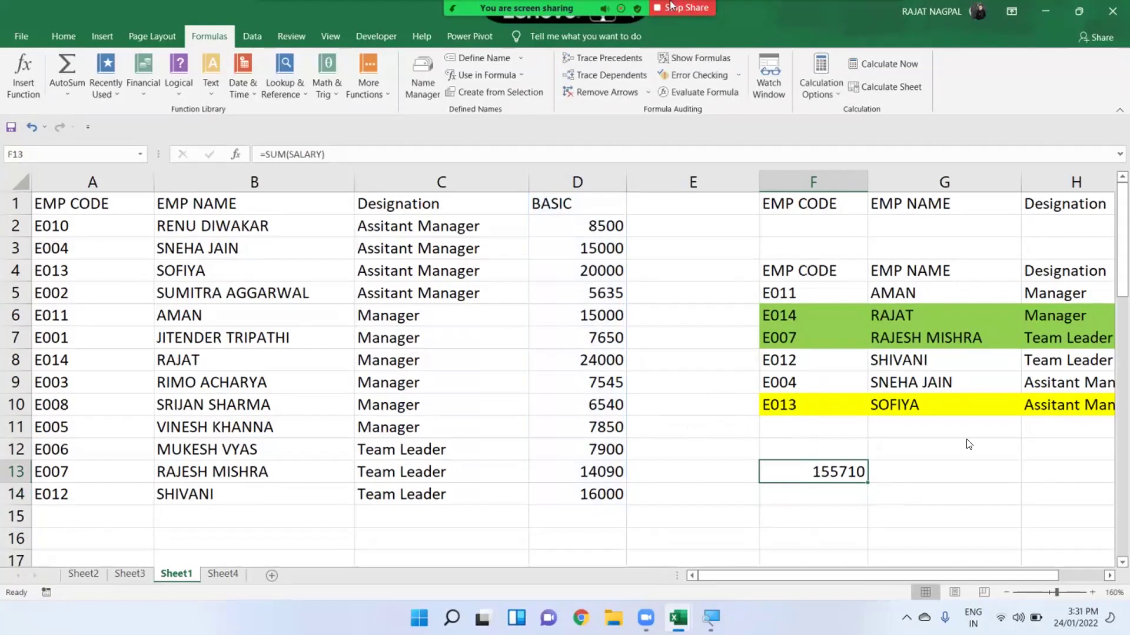
{"action": "left_click", "coordinate": [1103, 295]}
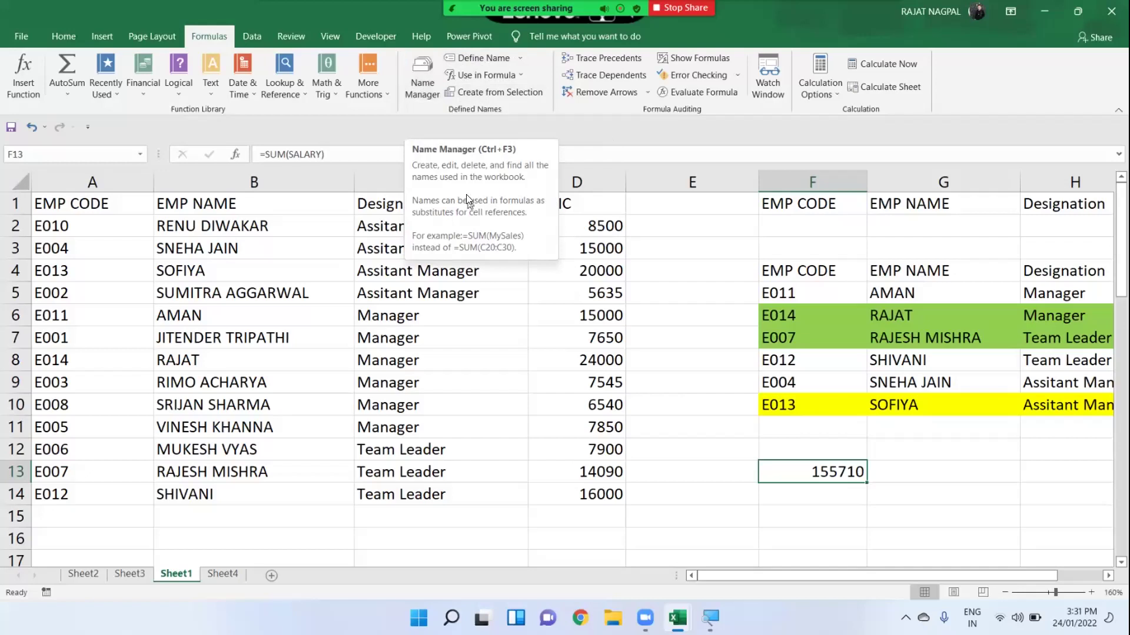
Step: Review the definitions of the BASIC and Designation names in the Name Manager, opening Designation's edit settings without changing them
{"action": "left_click", "coordinate": [419, 83]}
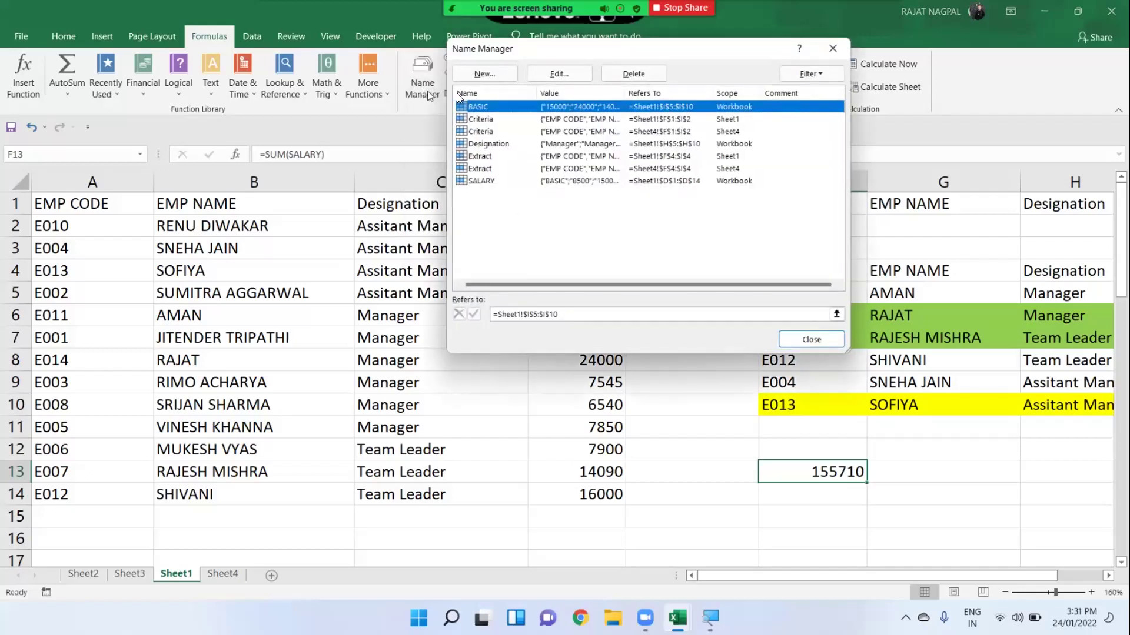
{"action": "left_click", "coordinate": [505, 144]}
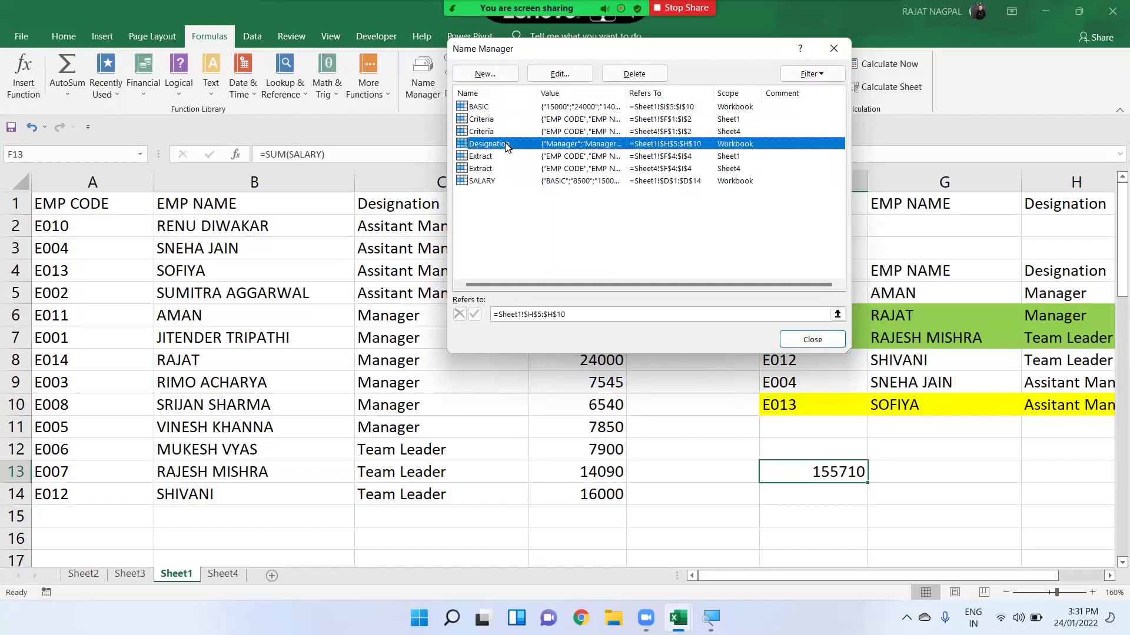
{"action": "left_click", "coordinate": [493, 108]}
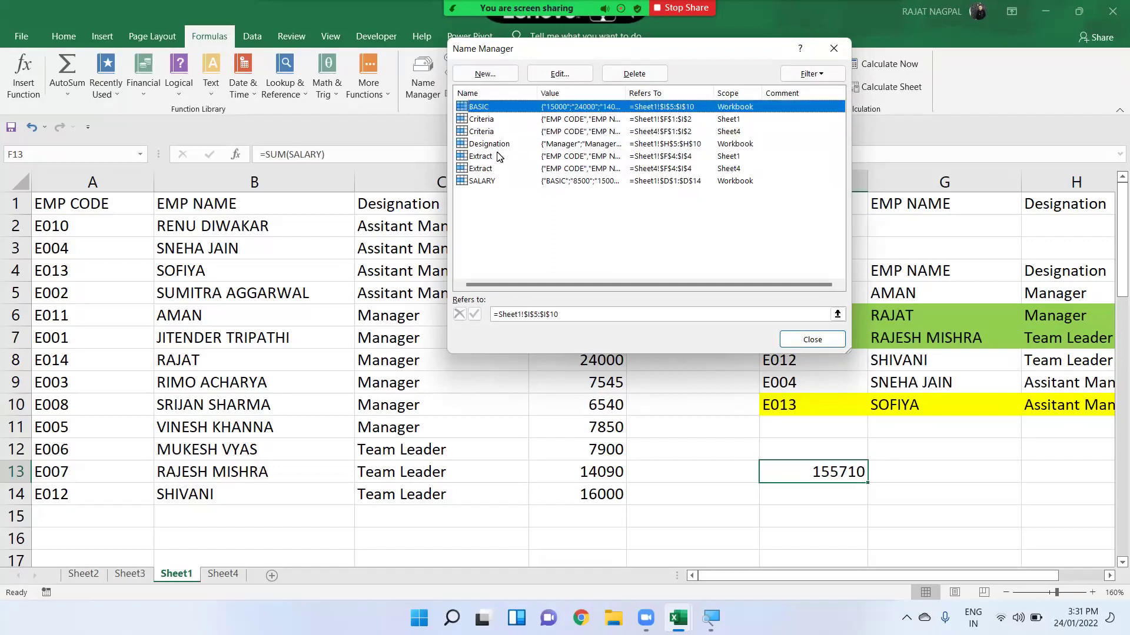
{"action": "left_click", "coordinate": [502, 145]}
{"action": "left_click", "coordinate": [504, 108]}
{"action": "left_click", "coordinate": [508, 145]}
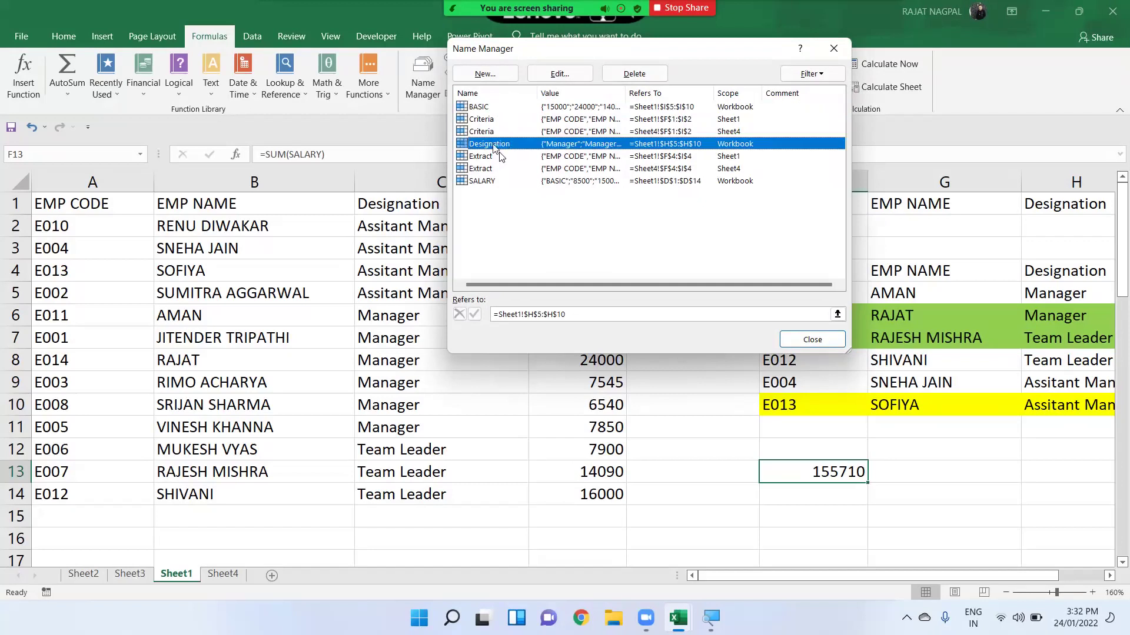
{"action": "left_click", "coordinate": [557, 76]}
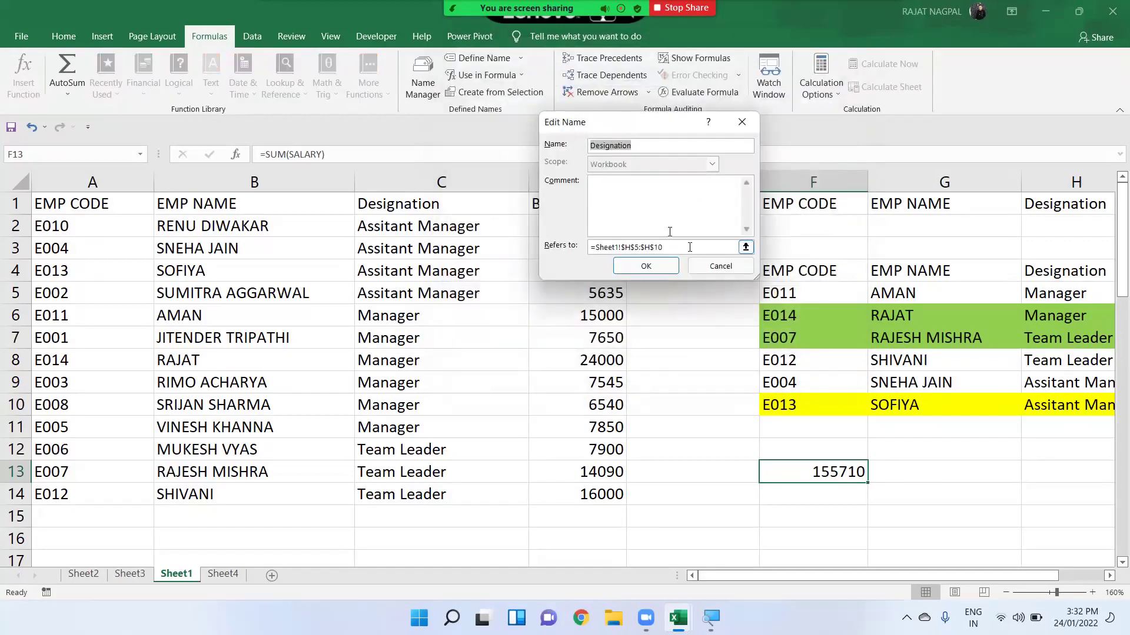
{"action": "left_click", "coordinate": [719, 266]}
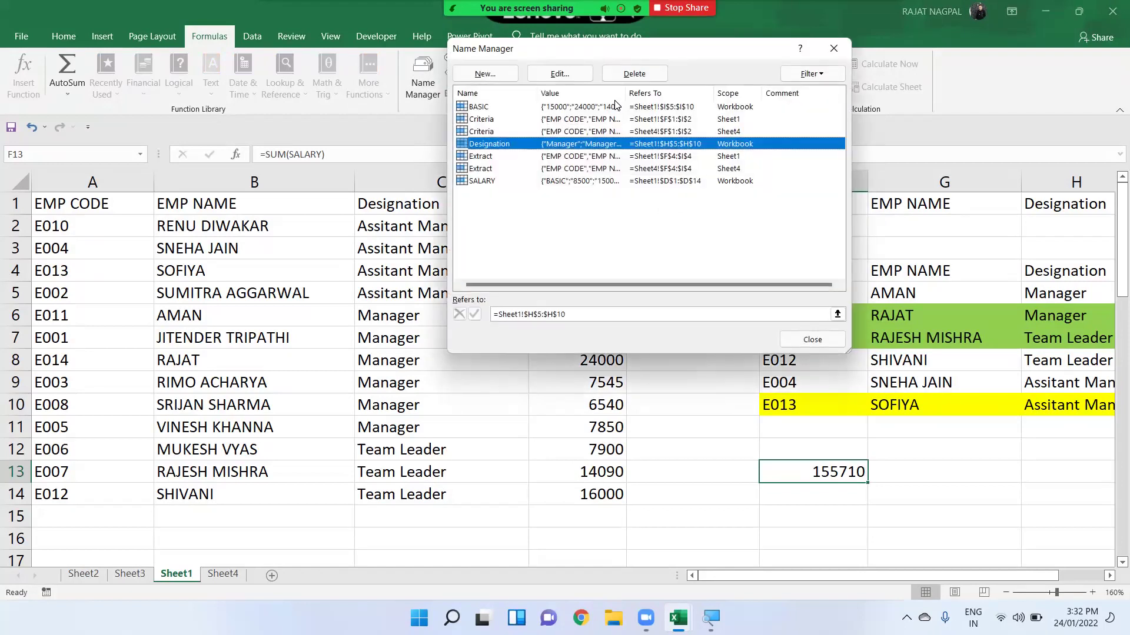
Step: Delete the defined name Designation and close the Name Manager
{"action": "left_click", "coordinate": [628, 76]}
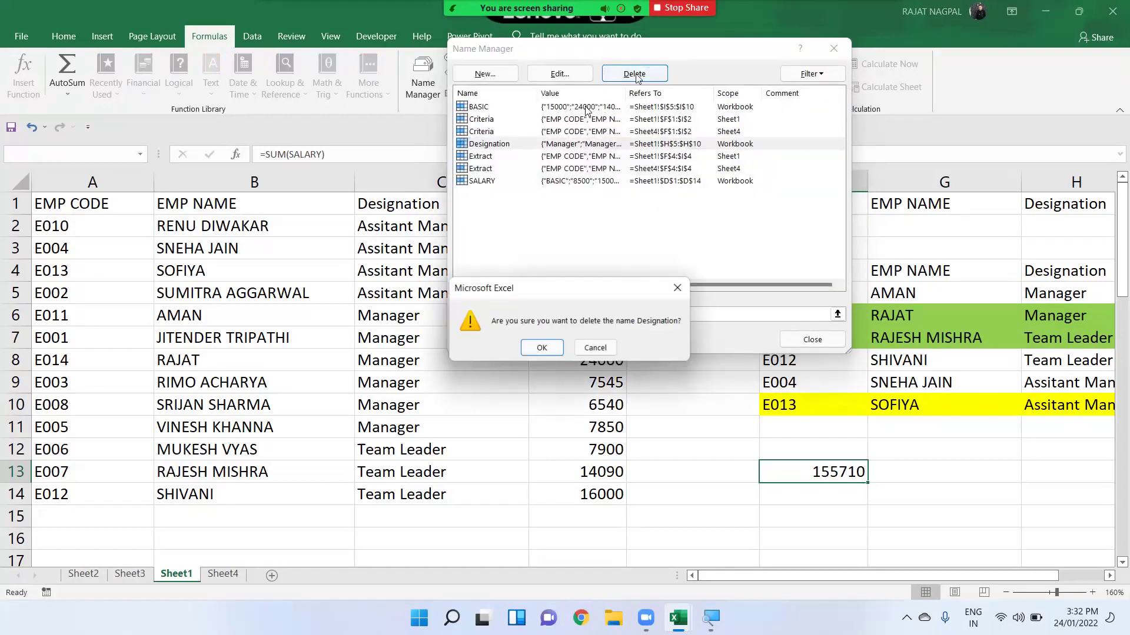
{"action": "left_click", "coordinate": [541, 347]}
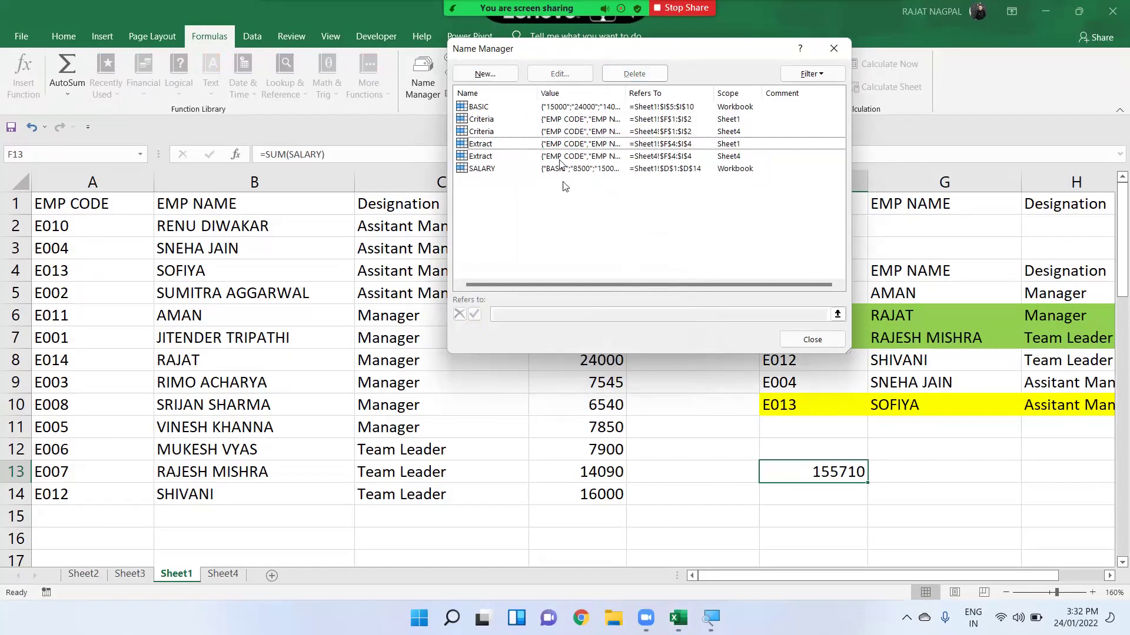
{"action": "left_click", "coordinate": [833, 49]}
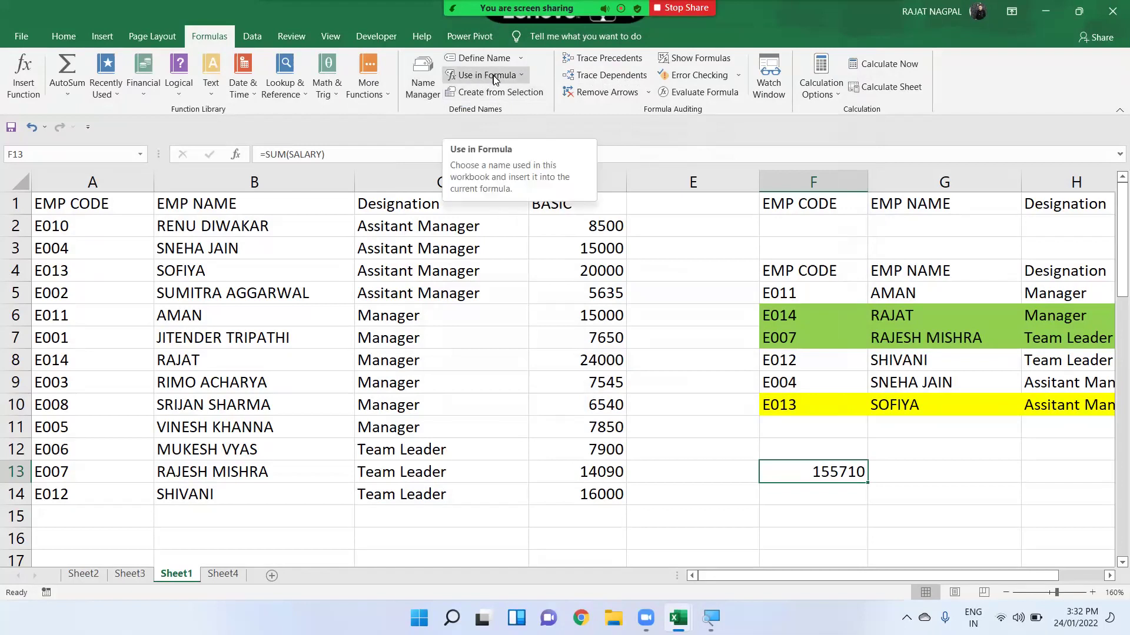
Step: Enter =SUM(SALARY) in F14, inserting SALARY from the workbook's list of defined names
{"action": "left_click", "coordinate": [807, 489]}
{"action": "type", "text": "=S"}
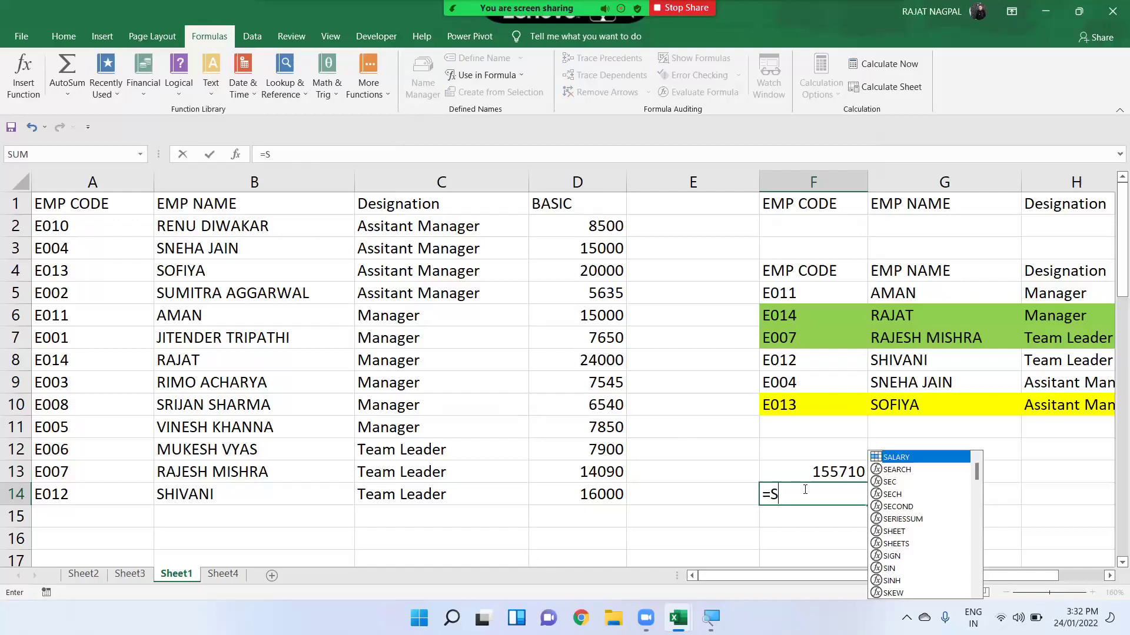
{"action": "type", "text": "UM("}
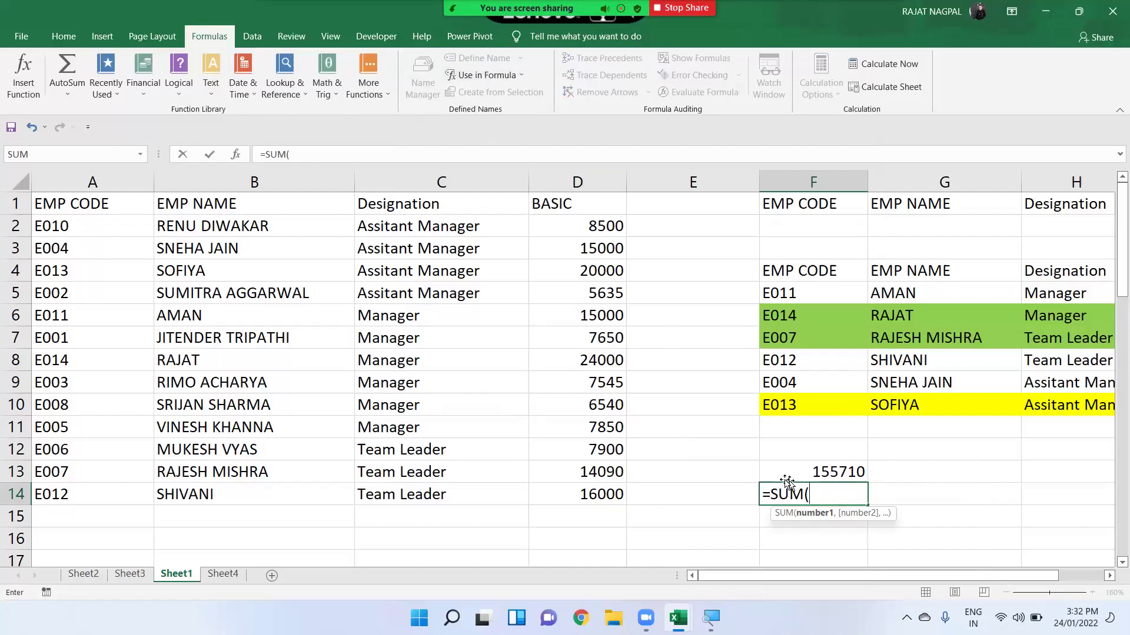
{"action": "key", "text": "Escape"}
{"action": "scroll", "coordinate": [821, 474], "scroll_direction": "down", "scroll_amount": 2}
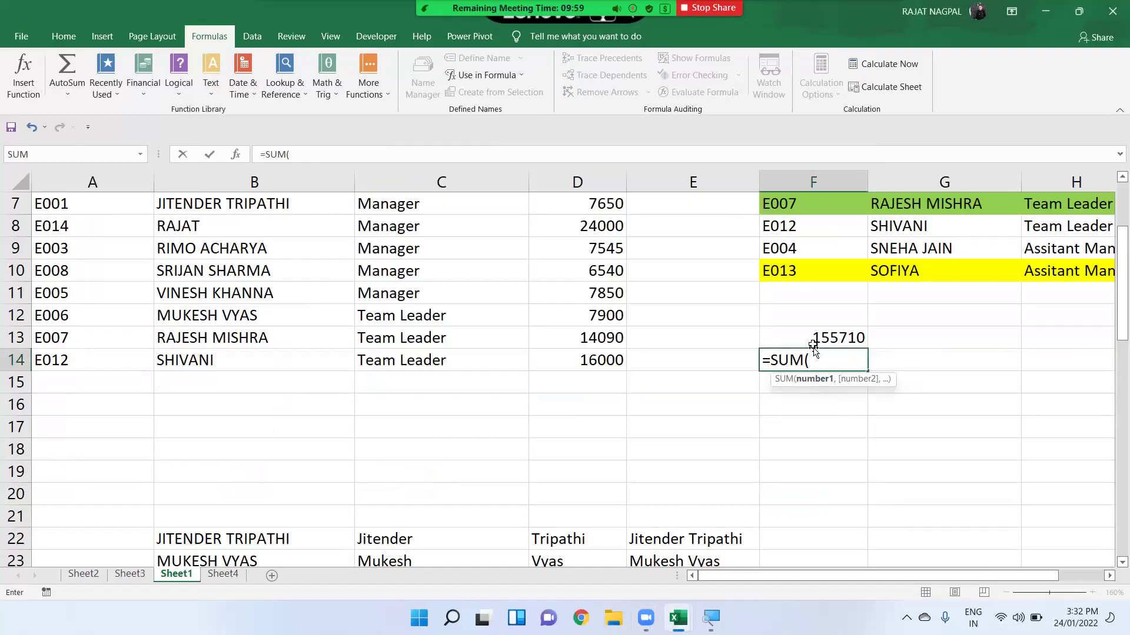
{"action": "left_click", "coordinate": [495, 75]}
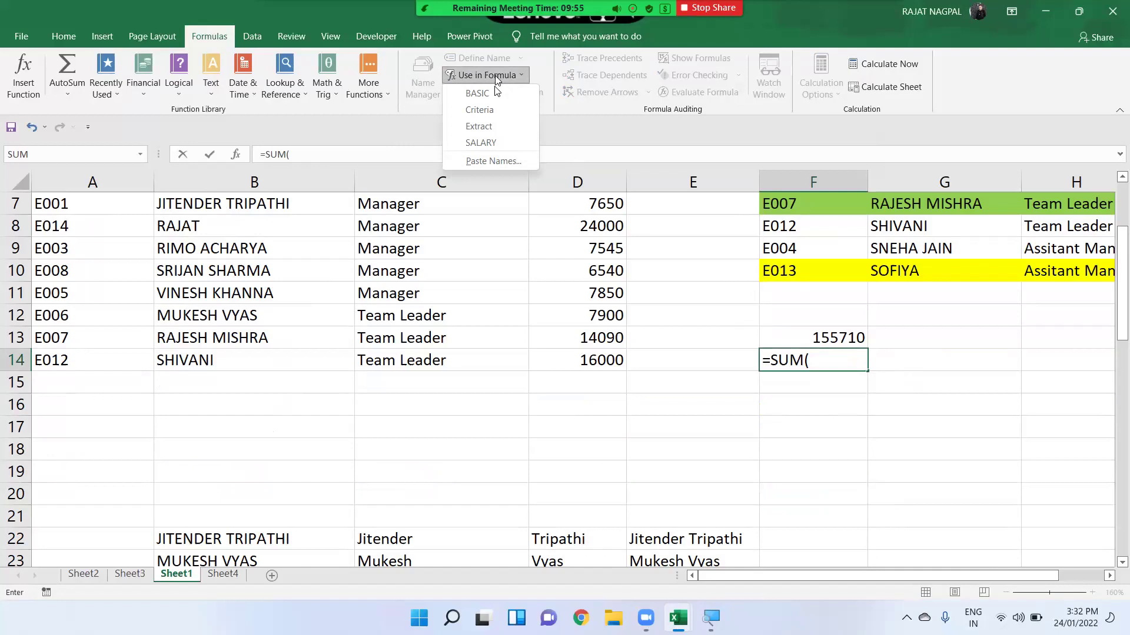
{"action": "left_click", "coordinate": [496, 142]}
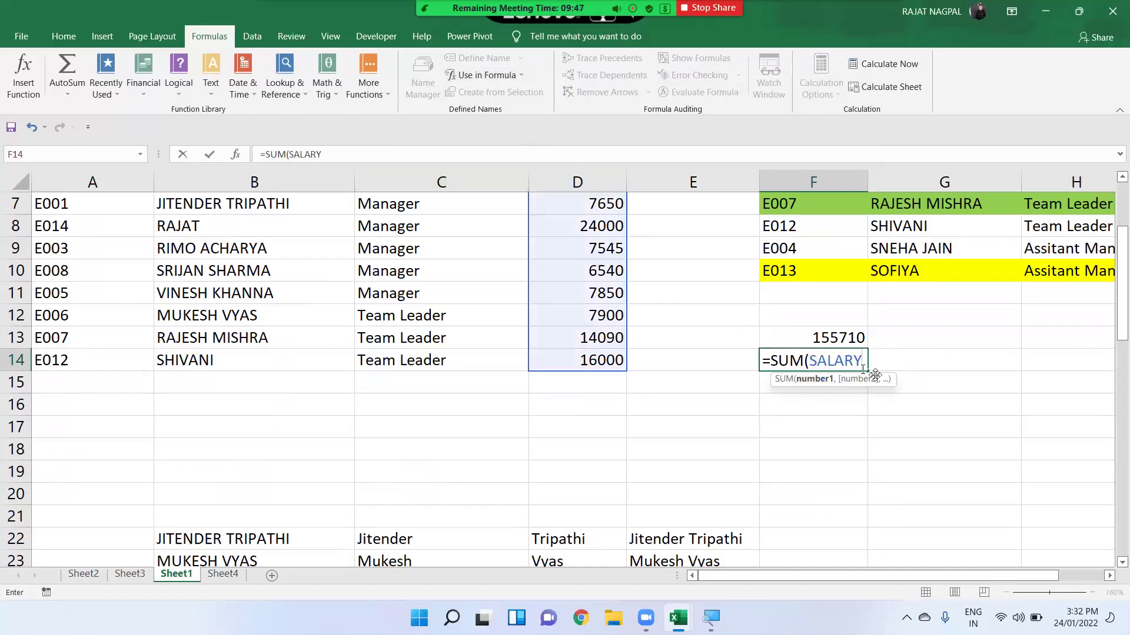
{"action": "scroll", "coordinate": [679, 324], "scroll_direction": "up", "scroll_amount": 2}
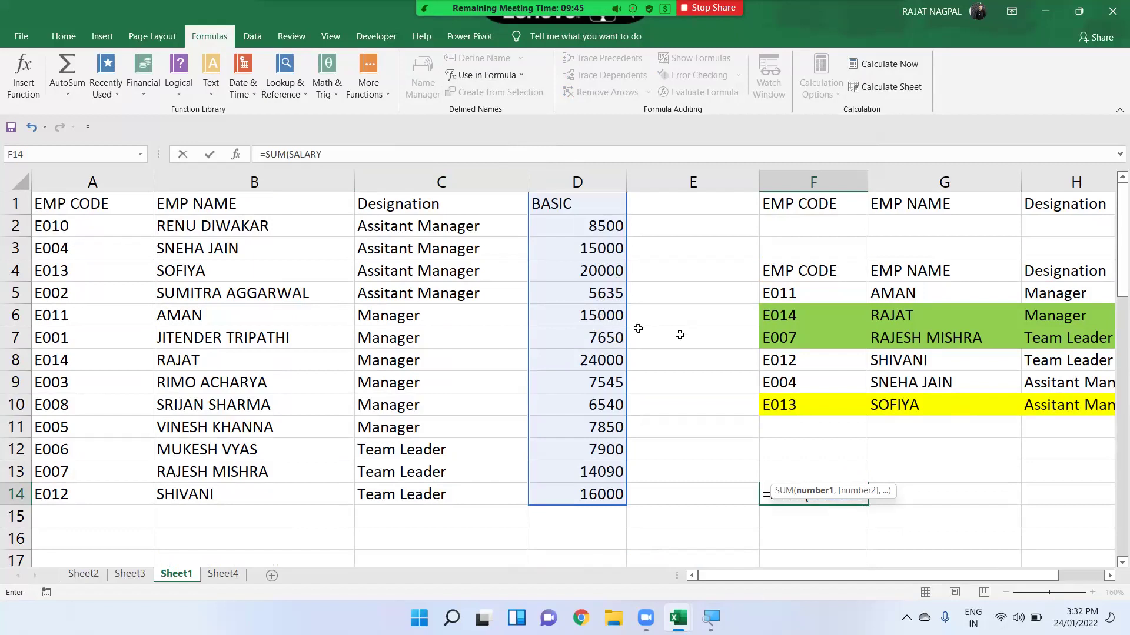
{"action": "type", "text": ")"}
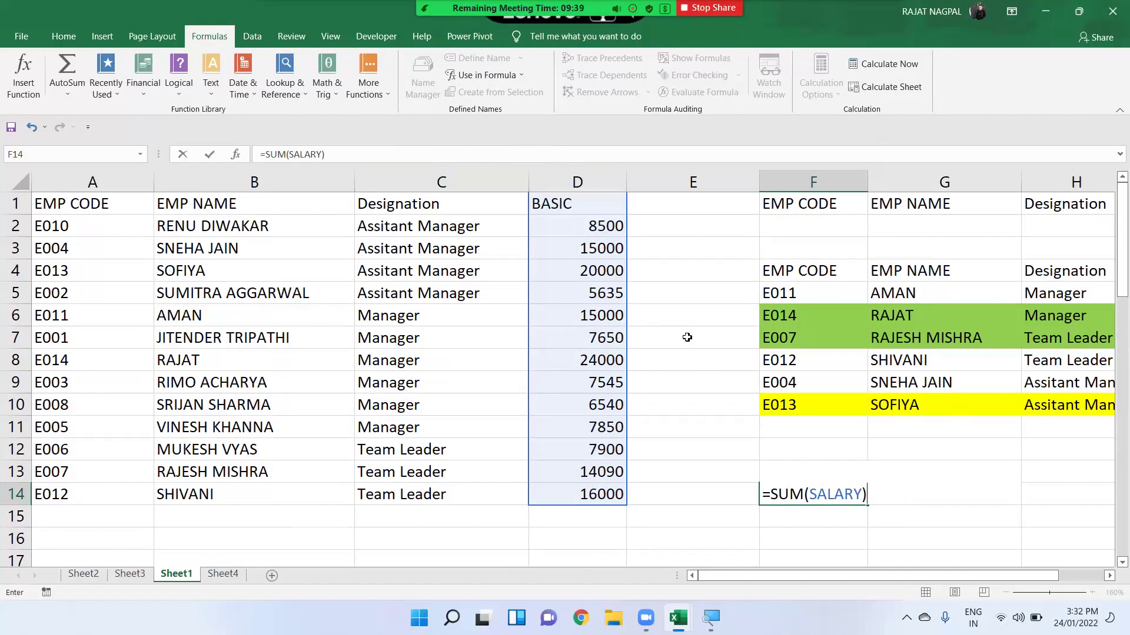
{"action": "key", "text": "Return"}
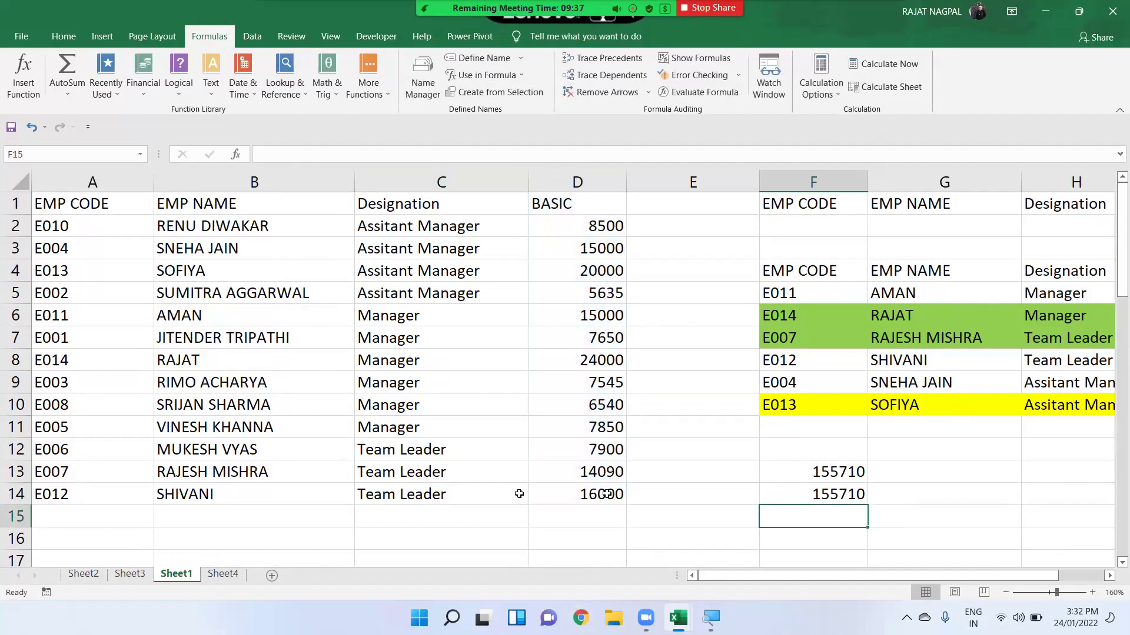
Step: Re-enter the F14 formula as =SUM(SALARY), again picking SALARY from the defined names available for formulas
{"action": "double_click", "coordinate": [828, 494]}
{"action": "left_click", "coordinate": [873, 485]}
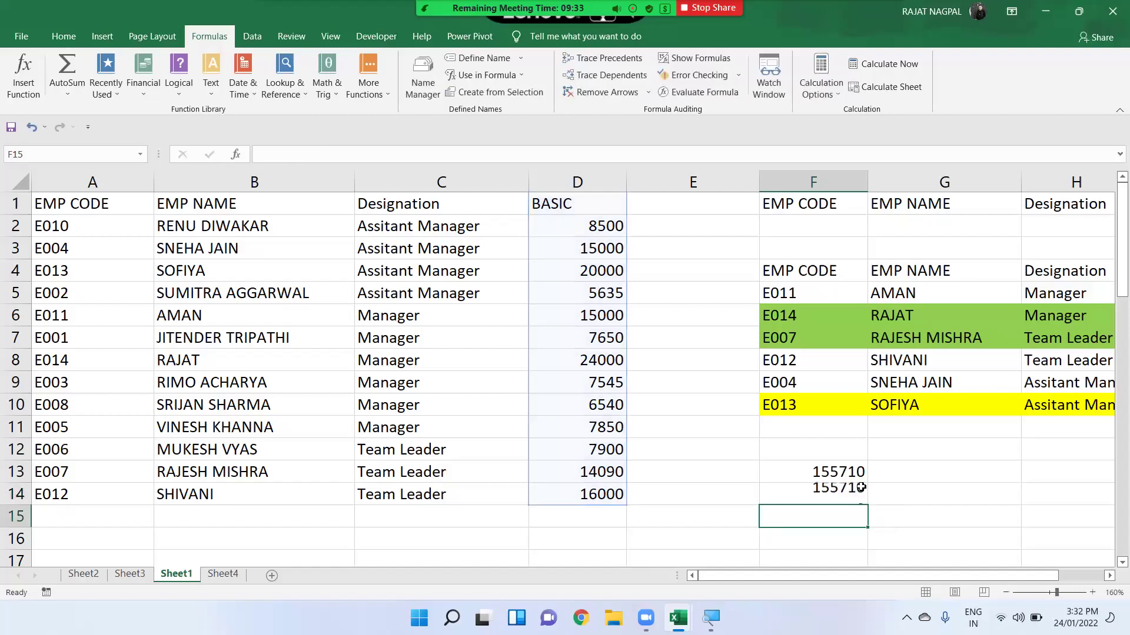
{"action": "key", "text": "Return"}
{"action": "left_click", "coordinate": [859, 495]}
{"action": "type", "text": "=SUM("}
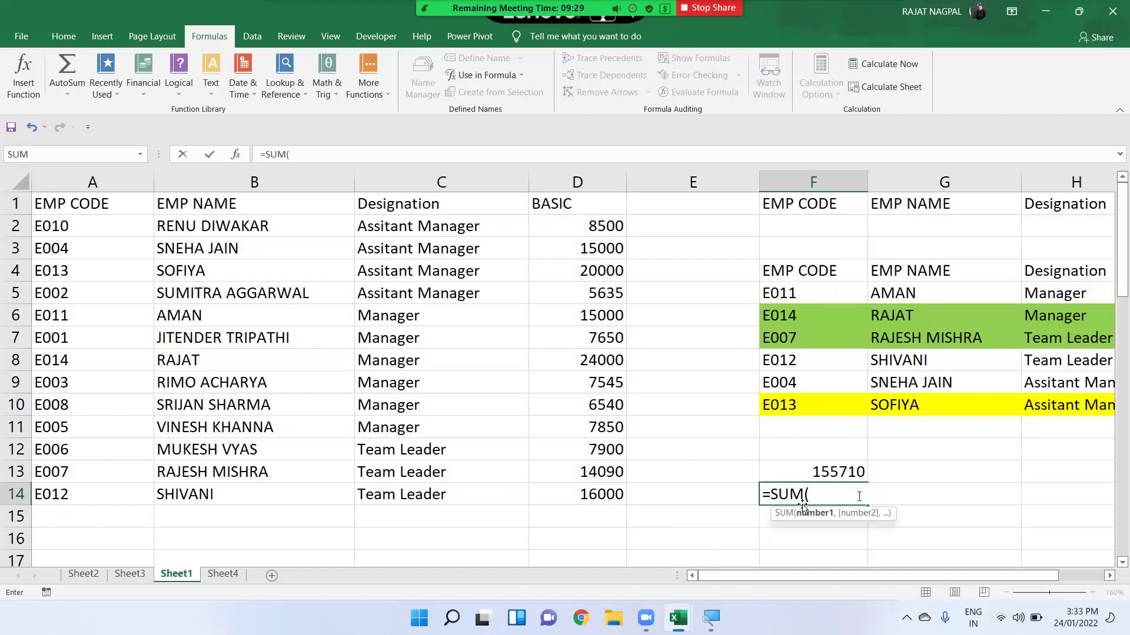
{"action": "left_click", "coordinate": [480, 80]}
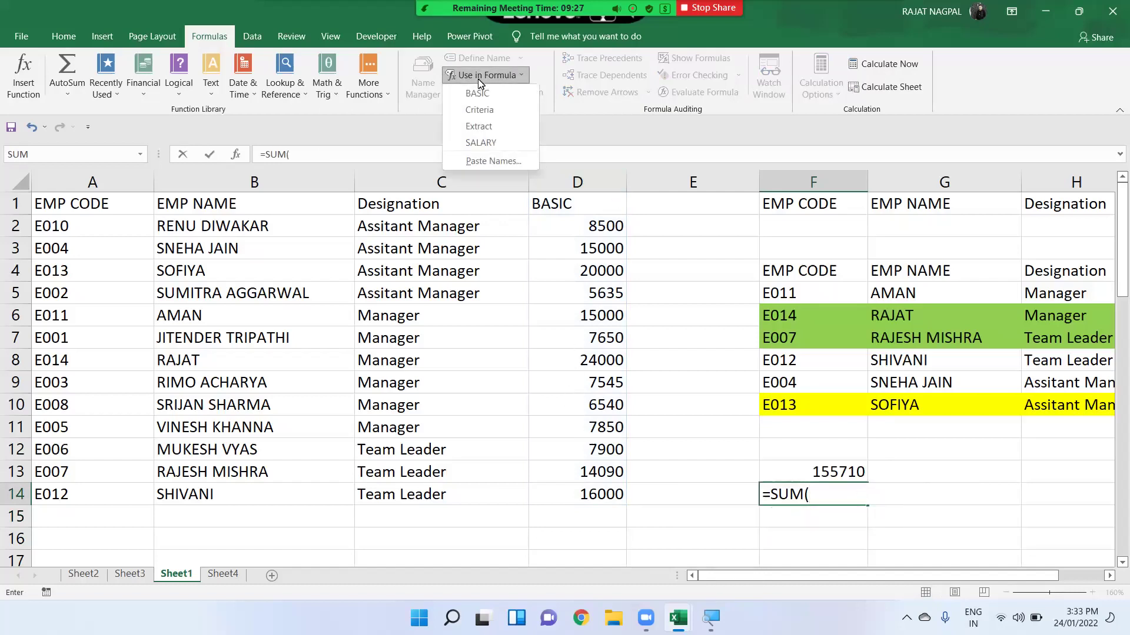
{"action": "left_click", "coordinate": [499, 143]}
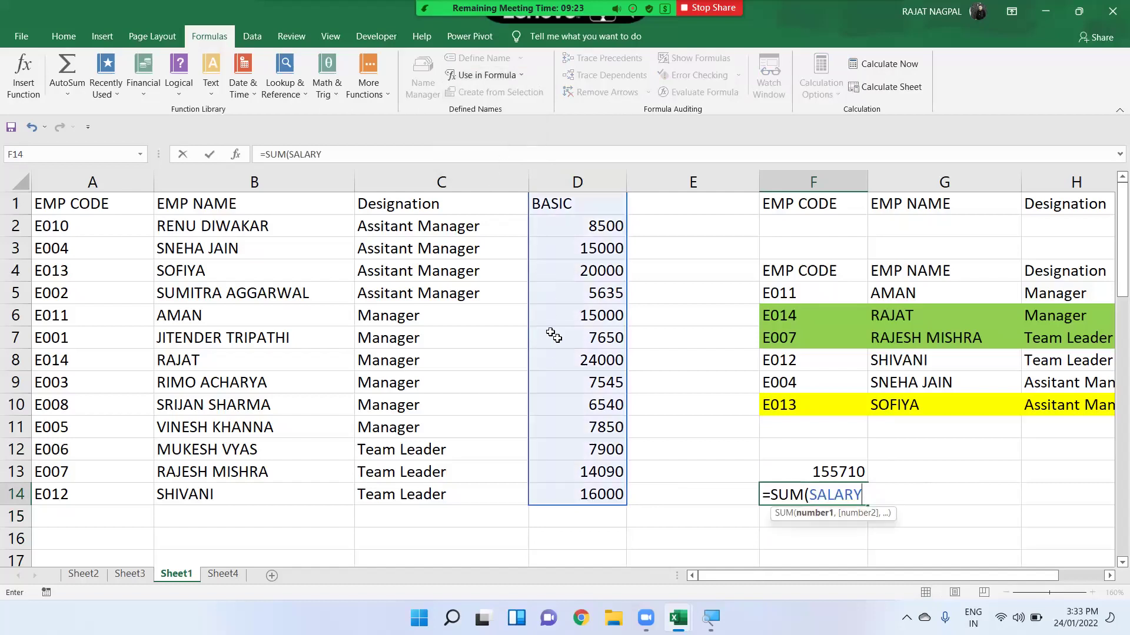
{"action": "type", "text": ")"}
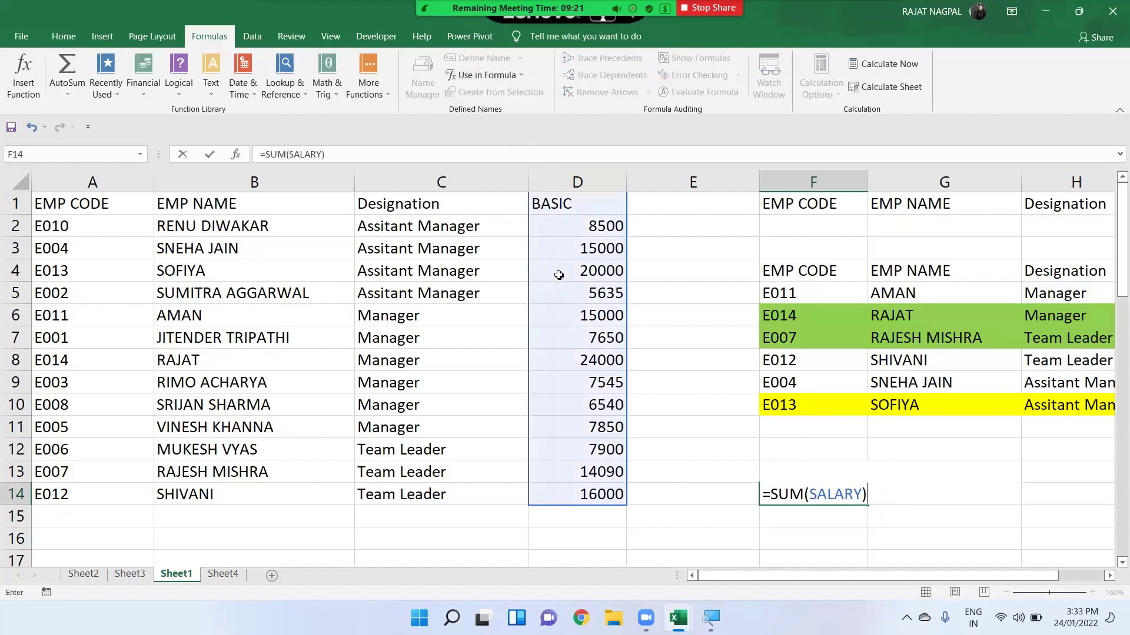
{"action": "key", "text": "Return"}
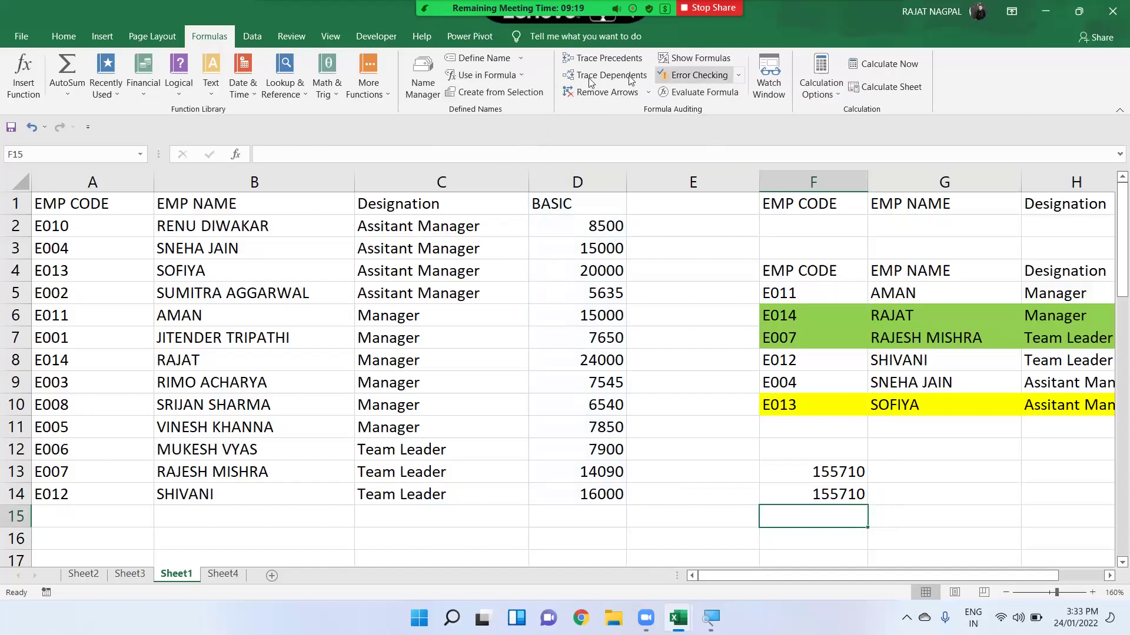
{"action": "left_click", "coordinate": [493, 72]}
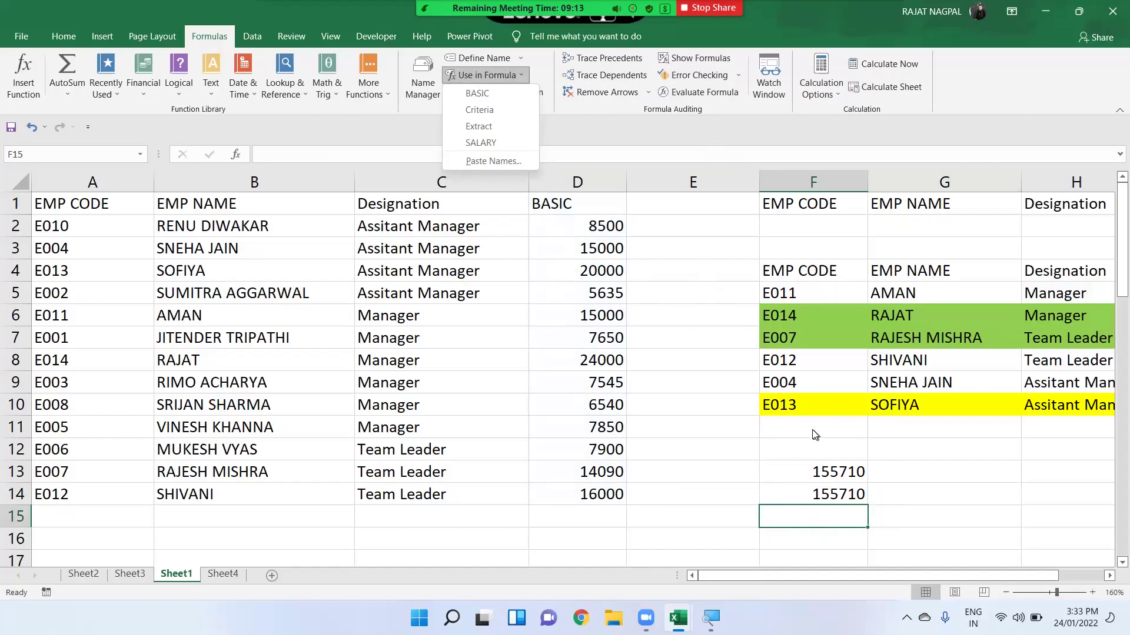
{"action": "left_click", "coordinate": [745, 420]}
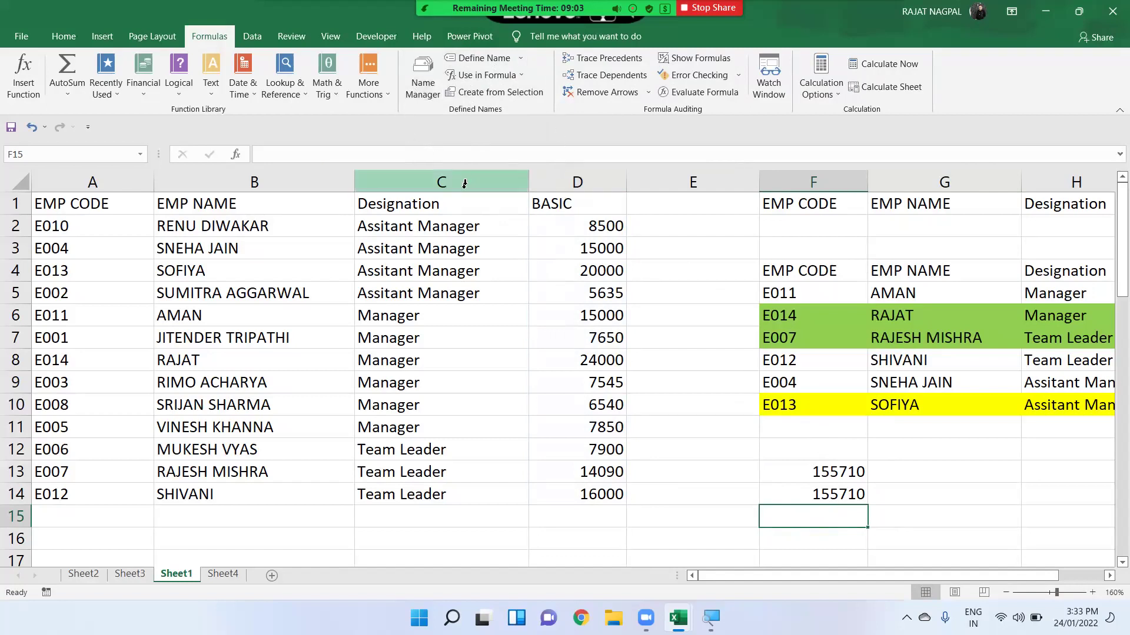
{"action": "left_click", "coordinate": [765, 314]}
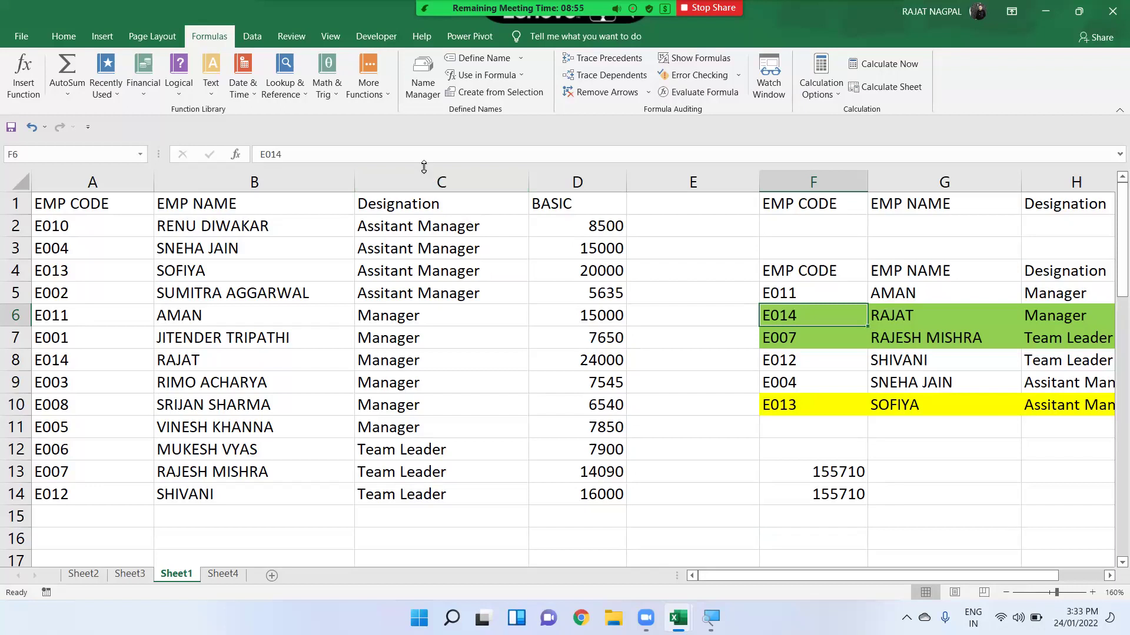
{"action": "left_click", "coordinate": [605, 257]}
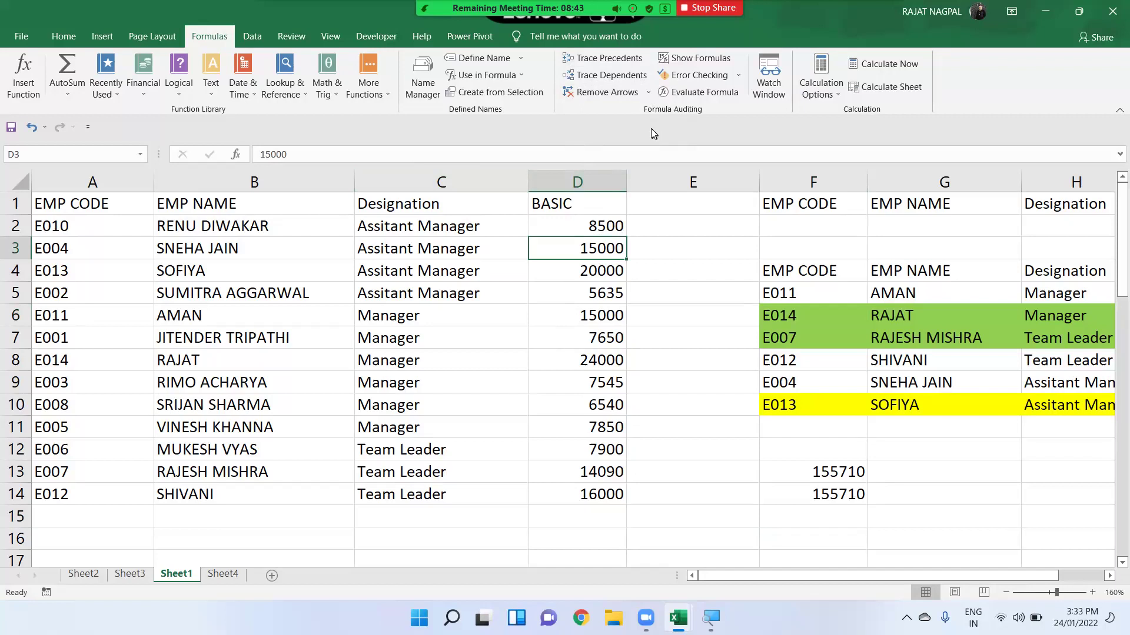
Step: Clear the duplicate SUM formula from F14 and reselect the formula in F13
{"action": "scroll", "coordinate": [647, 303], "scroll_direction": "down", "scroll_amount": 2}
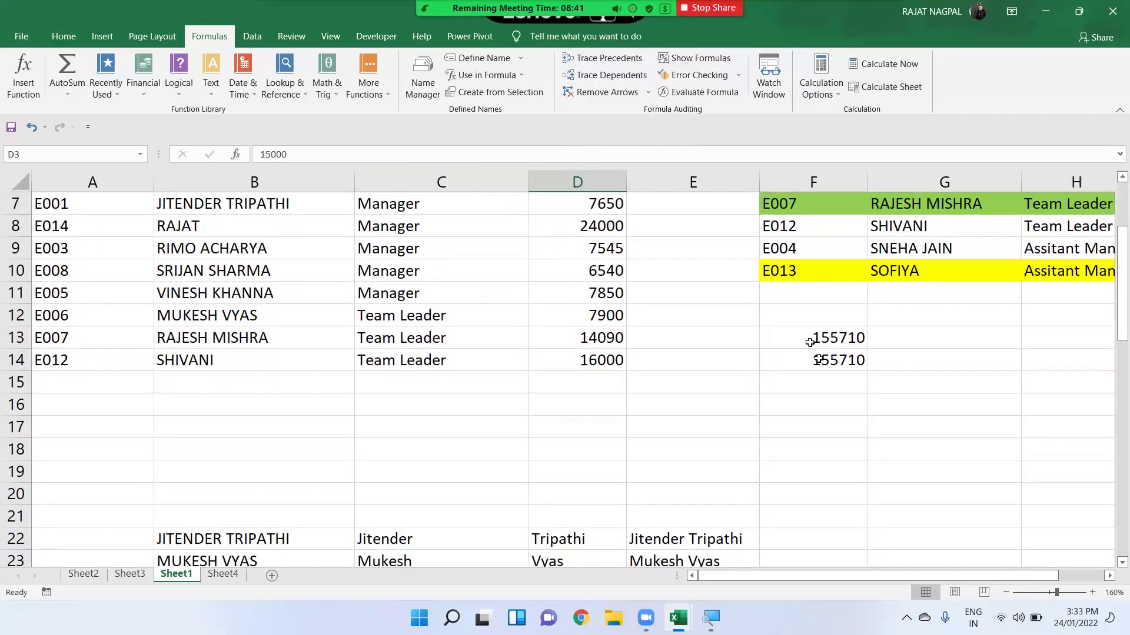
{"action": "left_click", "coordinate": [815, 357]}
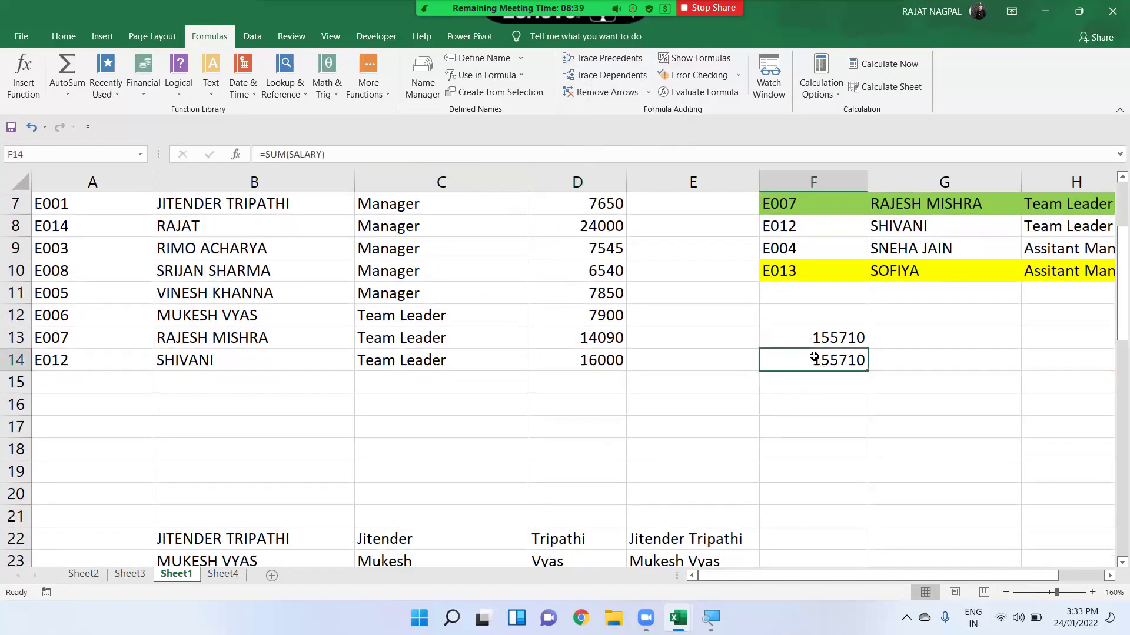
{"action": "key", "text": "Delete"}
{"action": "left_click", "coordinate": [817, 344]}
{"action": "scroll", "coordinate": [814, 364], "scroll_direction": "up", "scroll_amount": 2}
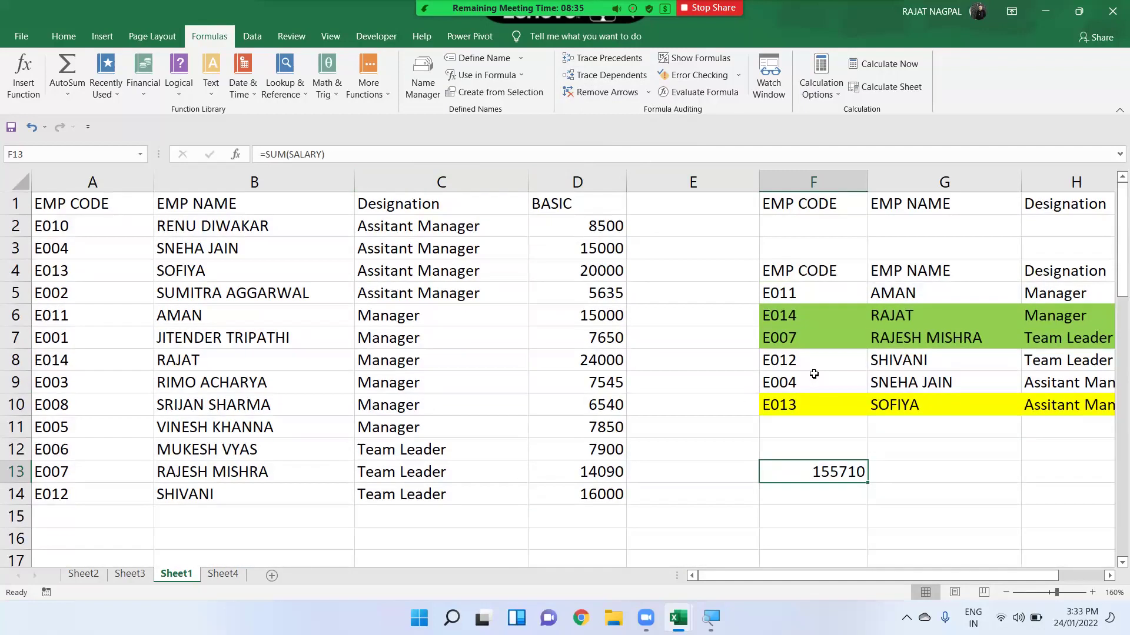